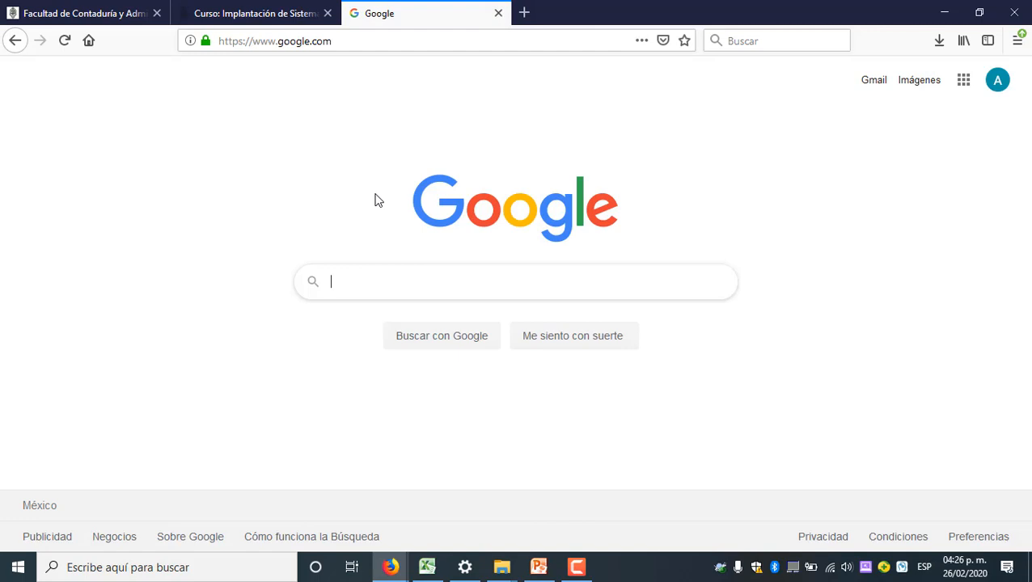
Search Google for "visual svn subversion"
{"action": "type", "text": "visual"}
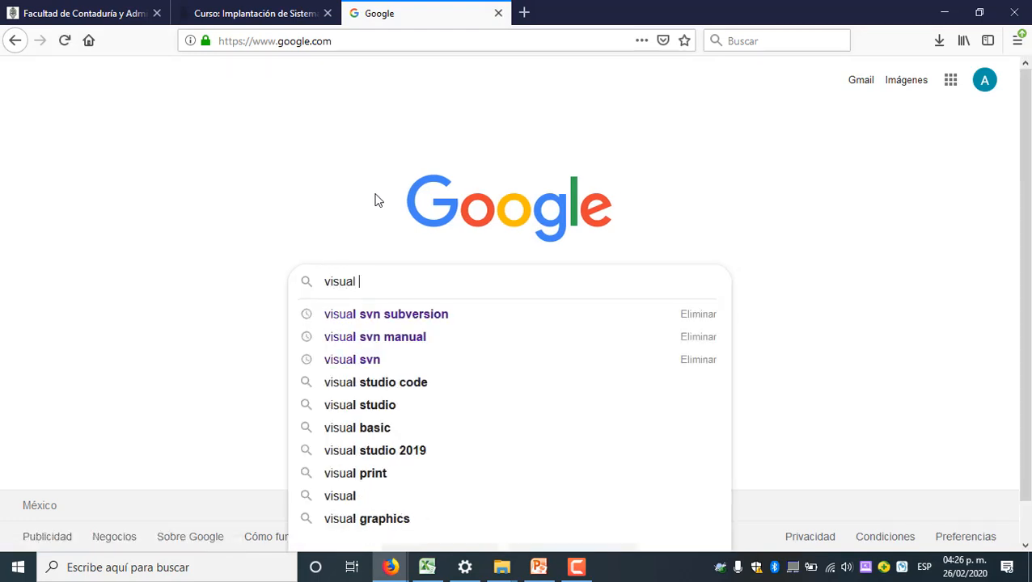
{"action": "key", "text": "Down"}
{"action": "key", "text": "Return"}
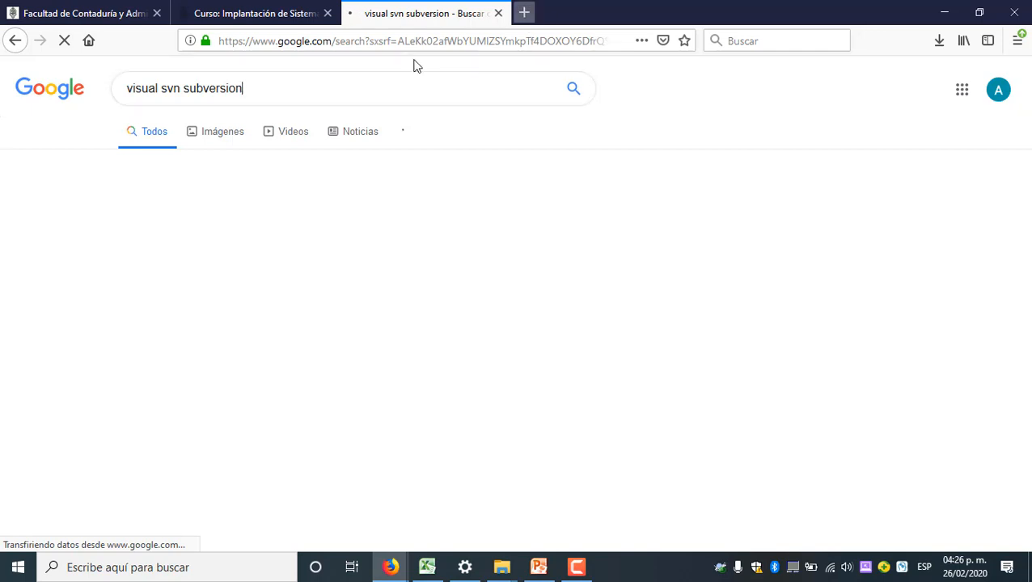
{"action": "left_click_drag", "start_coordinate": [258, 87], "coordinate": [100, 73]}
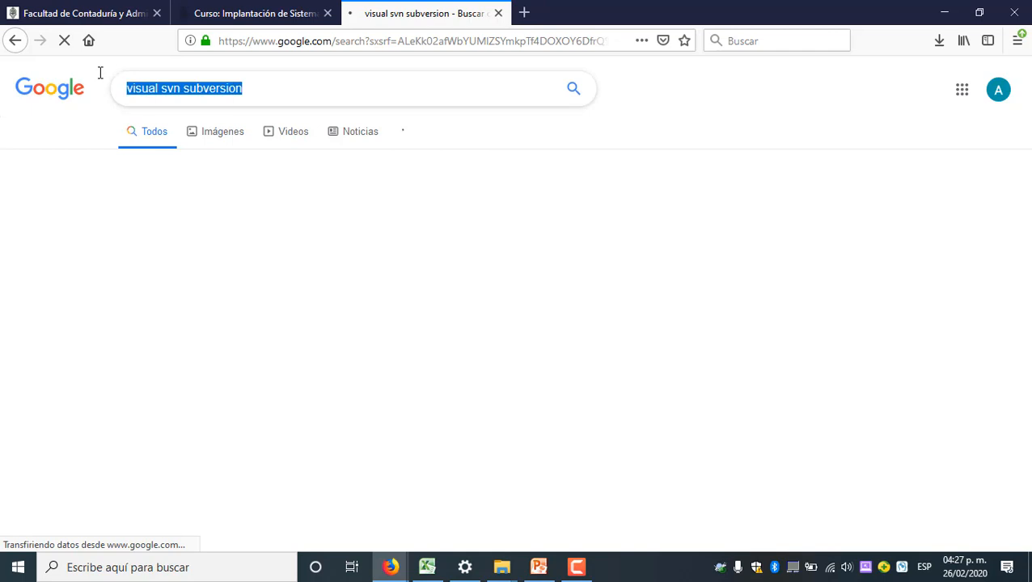
{"action": "left_click", "coordinate": [456, 97]}
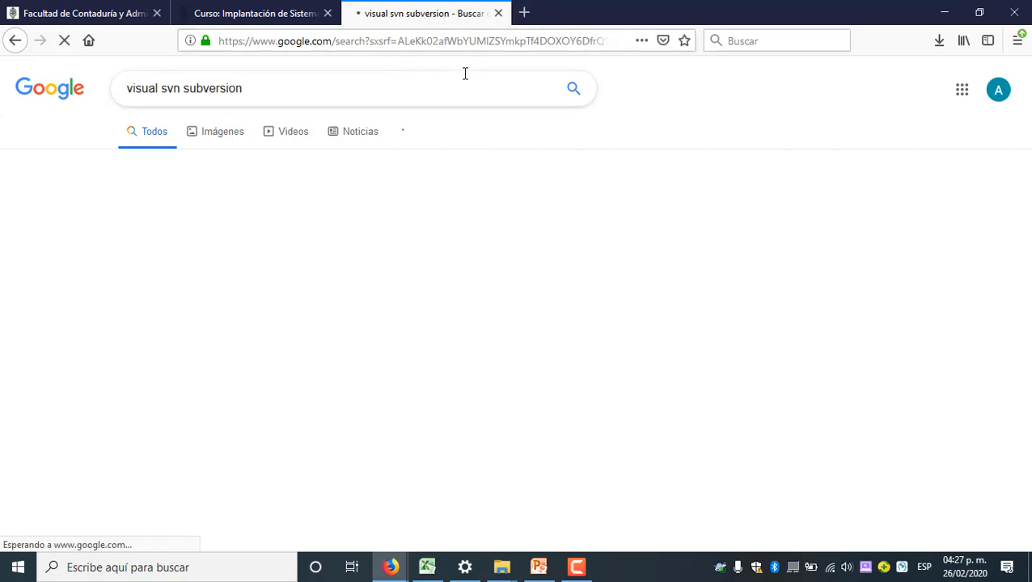
Load the highlighted VisualSVN Server download page in a new browser tab, alongside the pending Google search
{"action": "left_click", "coordinate": [526, 14]}
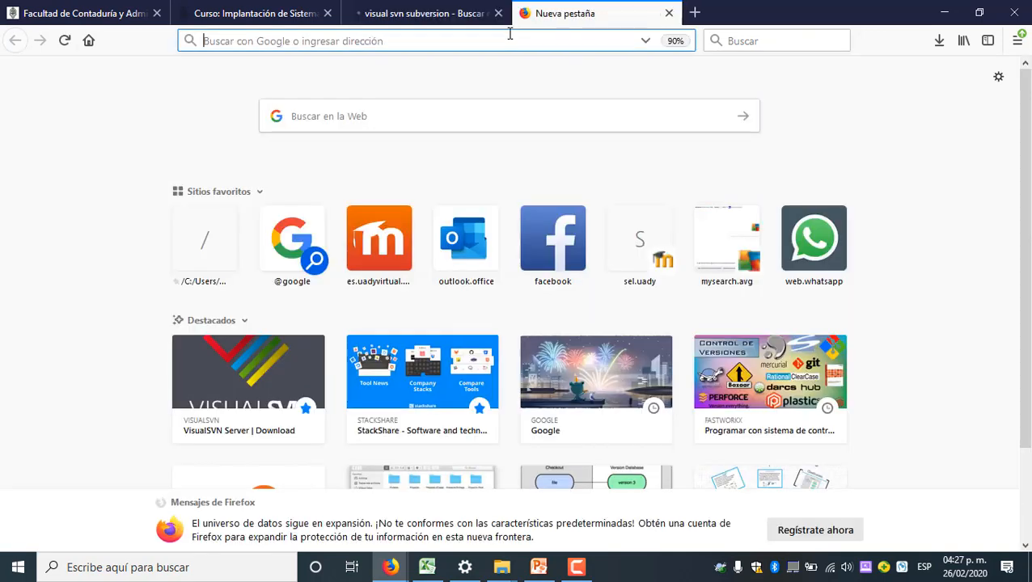
{"action": "left_click", "coordinate": [231, 376]}
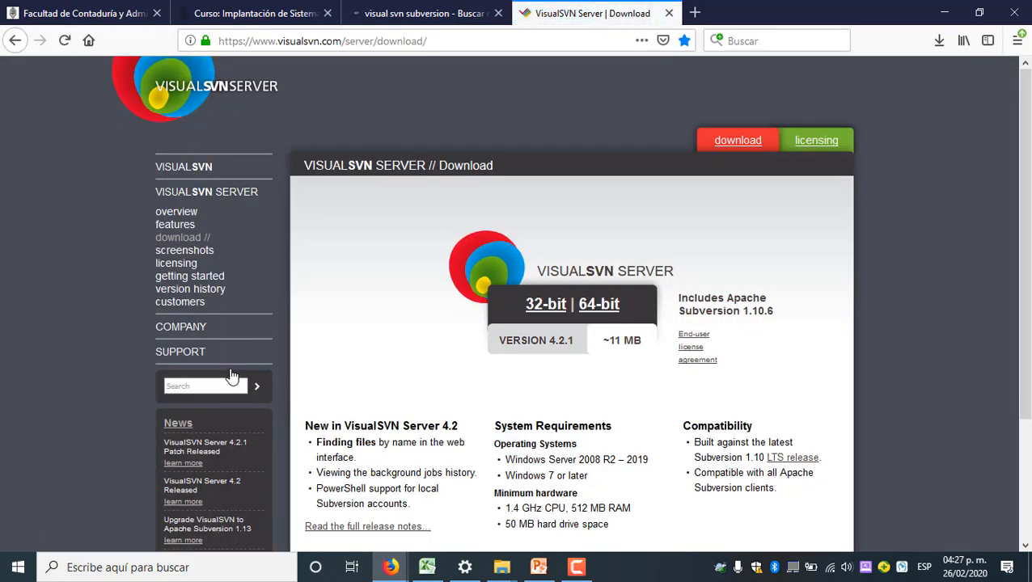
{"action": "left_click", "coordinate": [435, 10]}
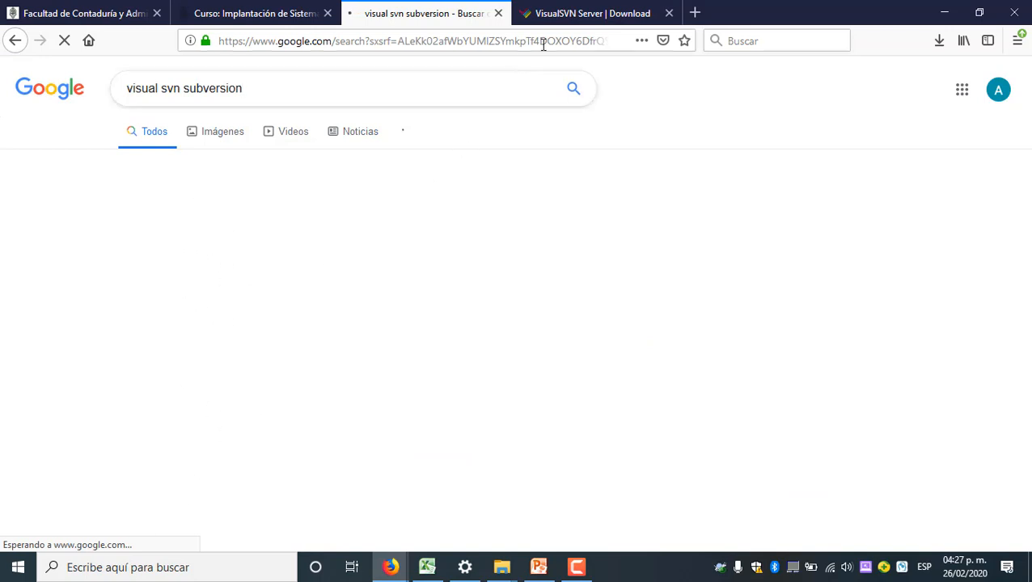
{"action": "left_click", "coordinate": [574, 16]}
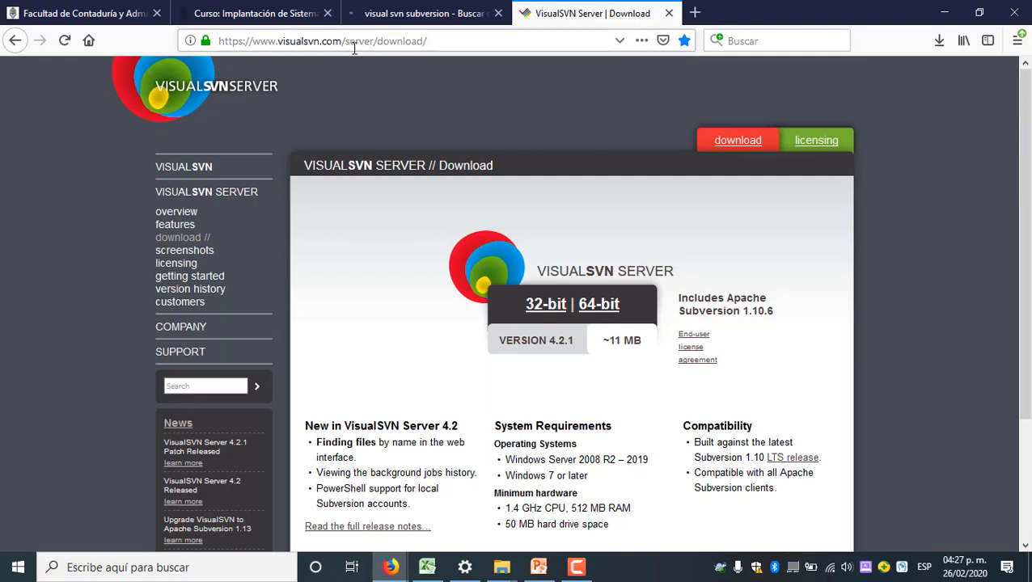
{"action": "left_click_drag", "start_coordinate": [343, 45], "coordinate": [204, 38]}
{"action": "key", "text": "ctrl+c"}
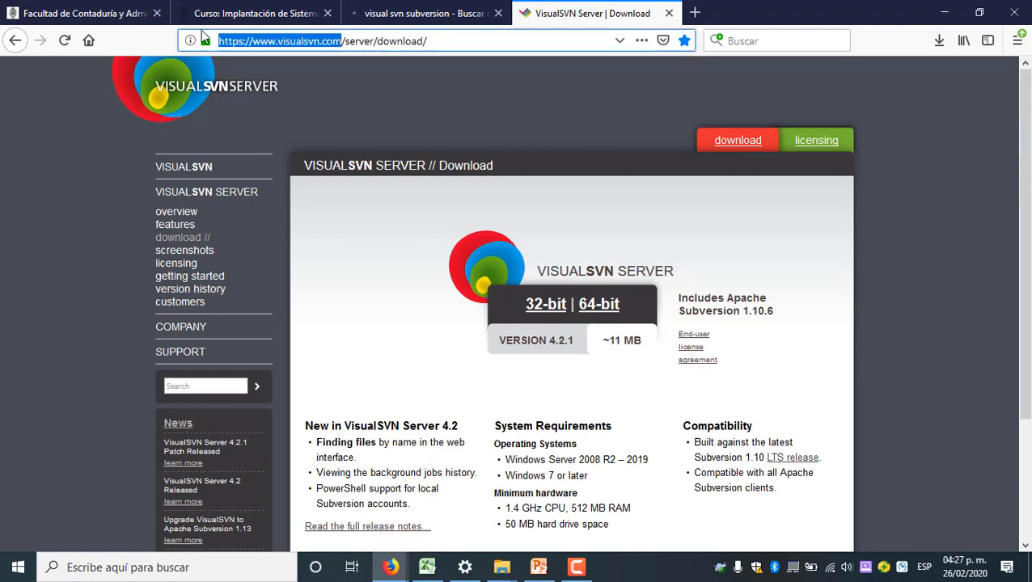
{"action": "key", "text": "super+r"}
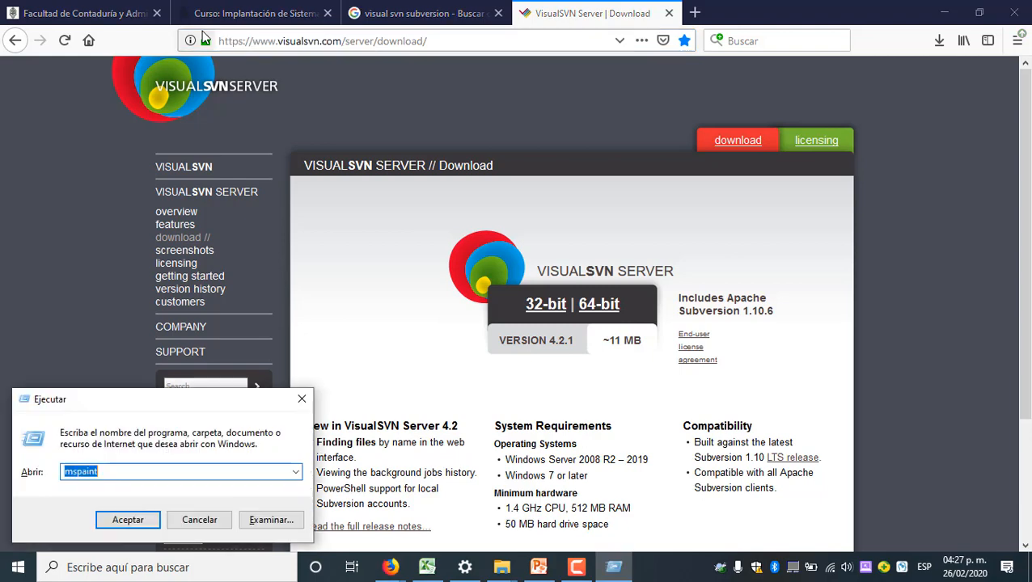
{"action": "type", "text": "notepad"}
{"action": "key", "text": "Return"}
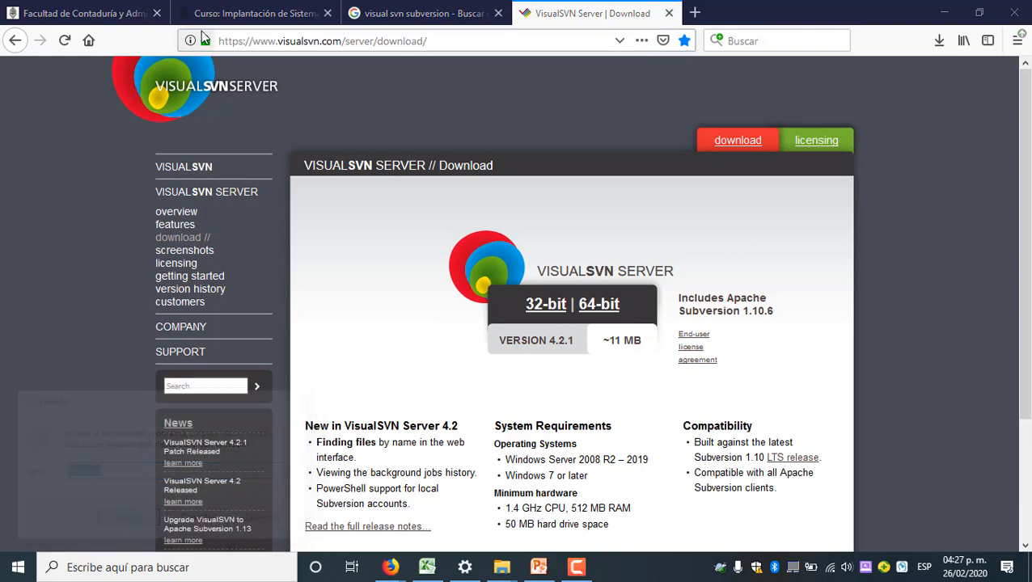
{"action": "key", "text": "ctrl+v"}
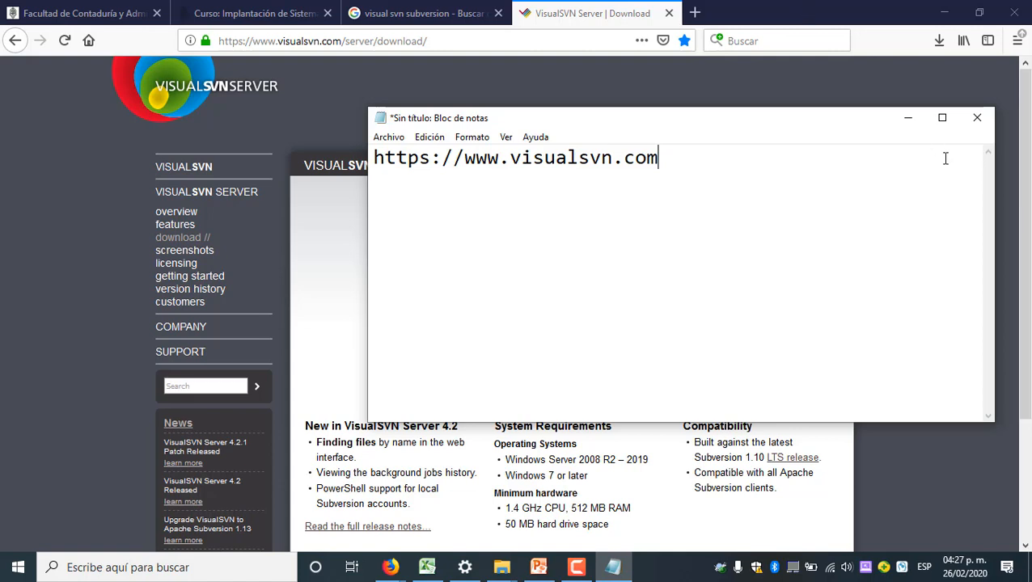
{"action": "left_click", "coordinate": [908, 118]}
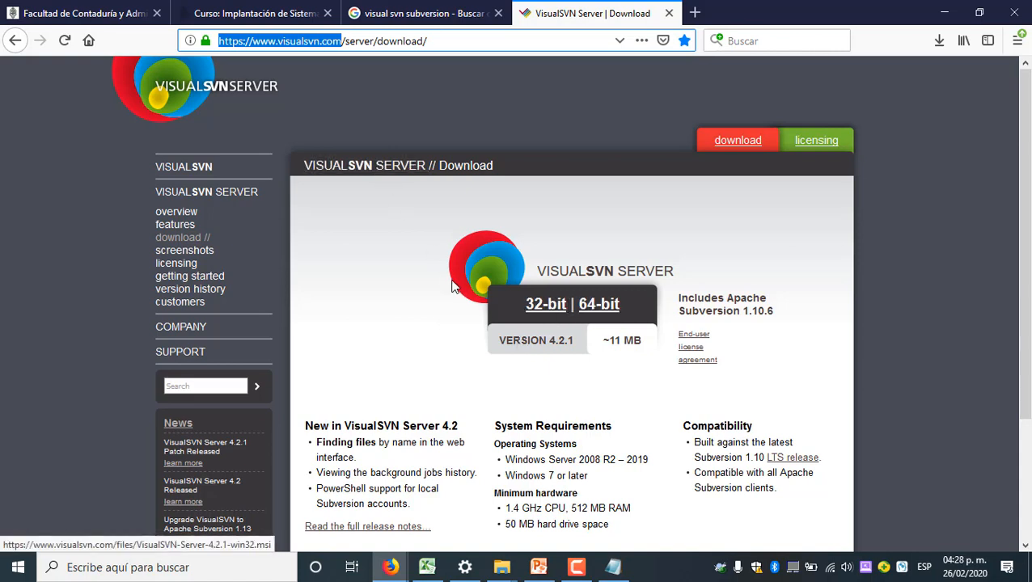
Review the system requirements, compatibility and Repository Configurator sections of the VisualSVN Server download page
{"action": "scroll", "coordinate": [553, 361], "scroll_direction": "down", "scroll_amount": 4}
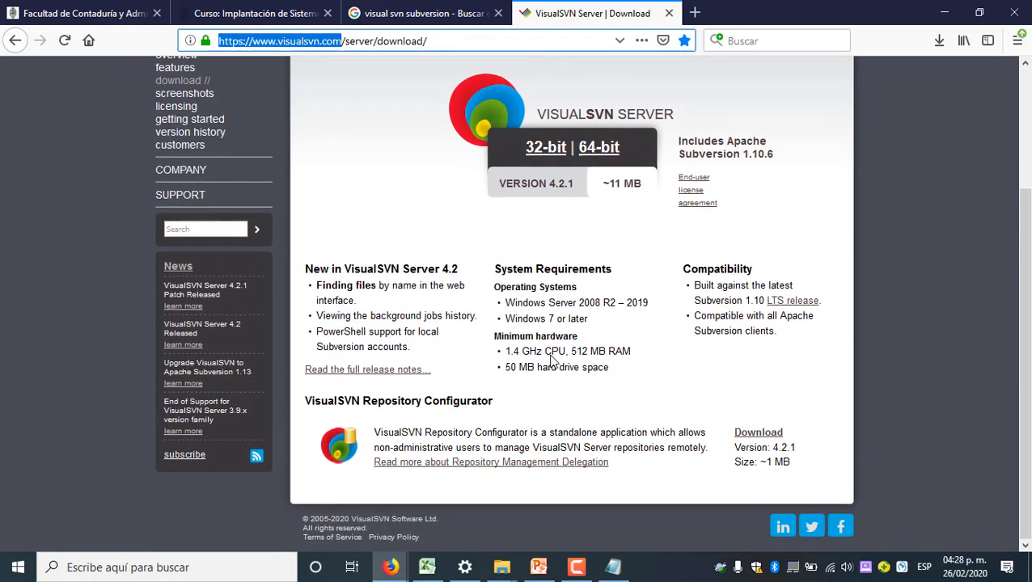
{"action": "scroll", "coordinate": [552, 362], "scroll_direction": "up", "scroll_amount": 2}
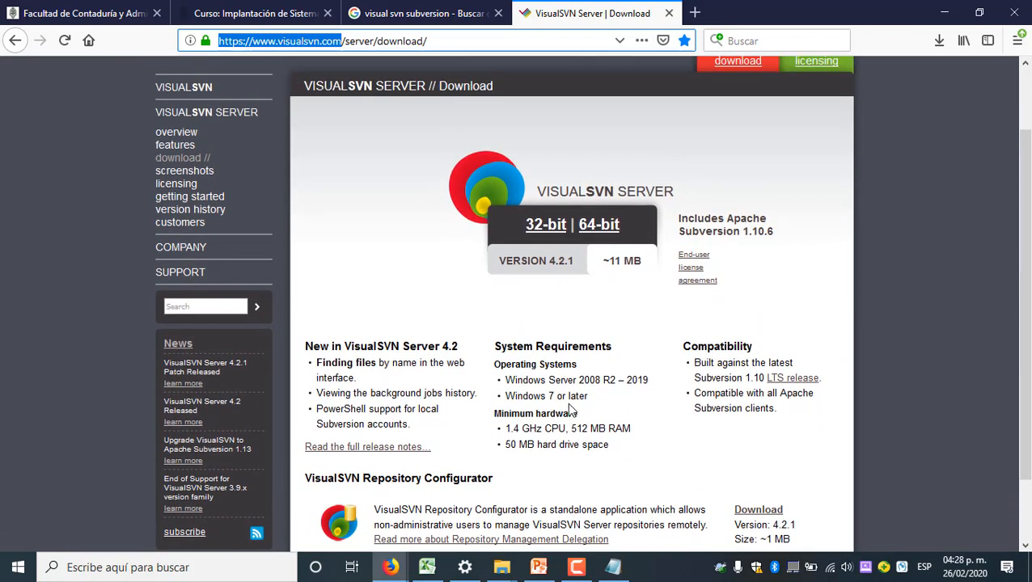
{"action": "scroll", "coordinate": [567, 402], "scroll_direction": "down", "scroll_amount": 2}
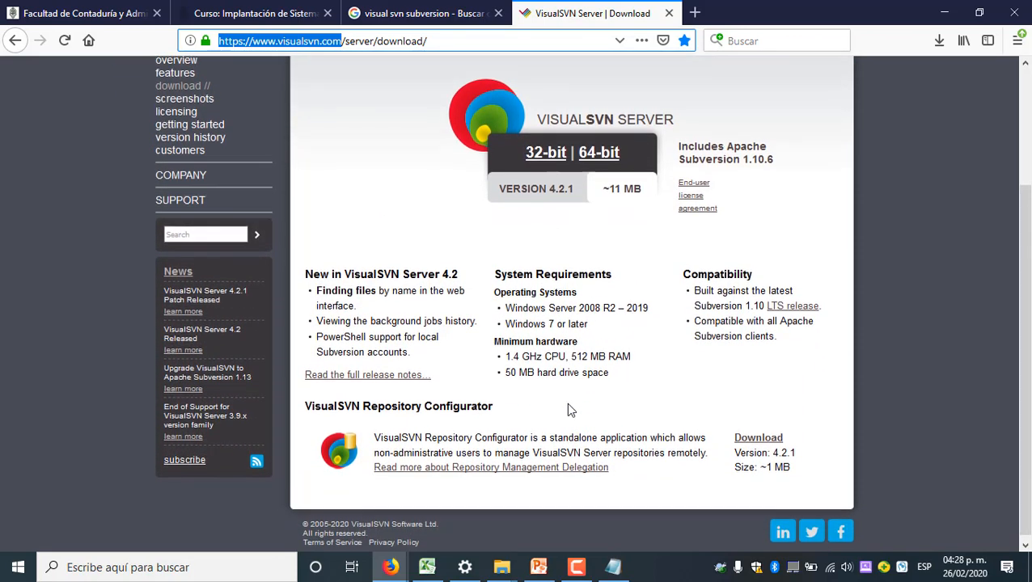
{"action": "scroll", "coordinate": [568, 409], "scroll_direction": "up", "scroll_amount": 4}
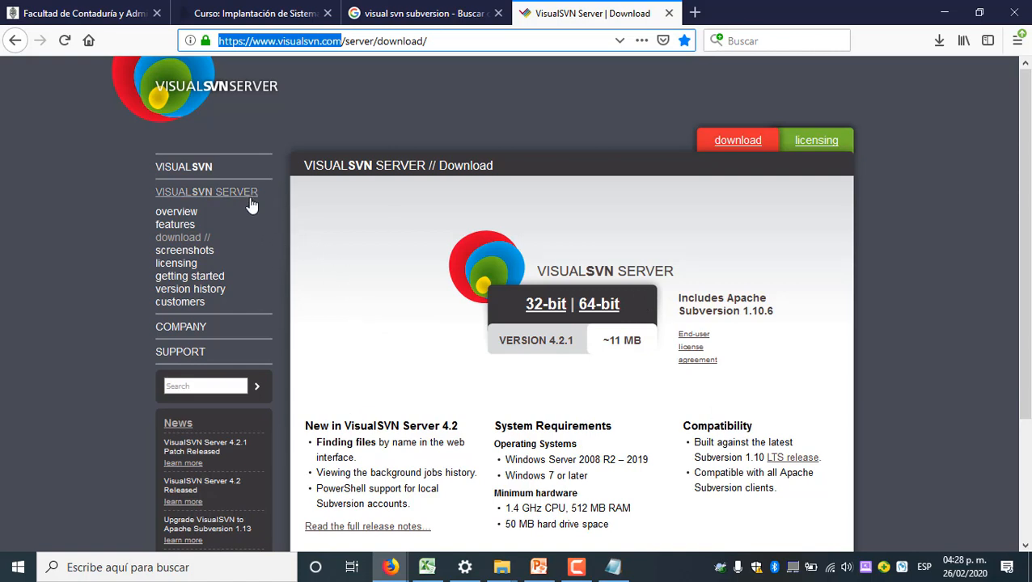
View the VisualSVN overview, and compare it with the VisualSVN Server overview and its download page
{"action": "left_click", "coordinate": [205, 173]}
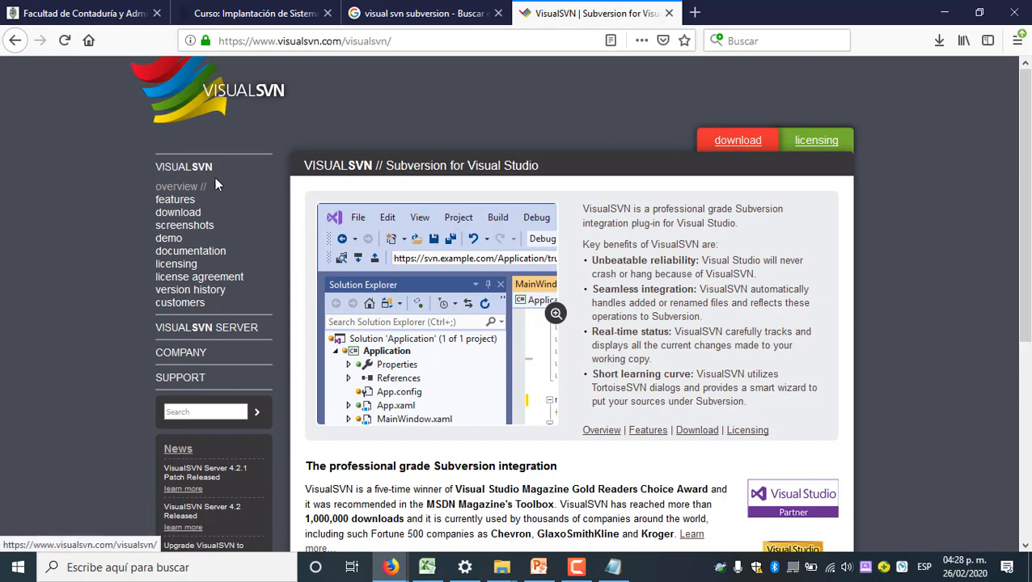
{"action": "left_click", "coordinate": [214, 328]}
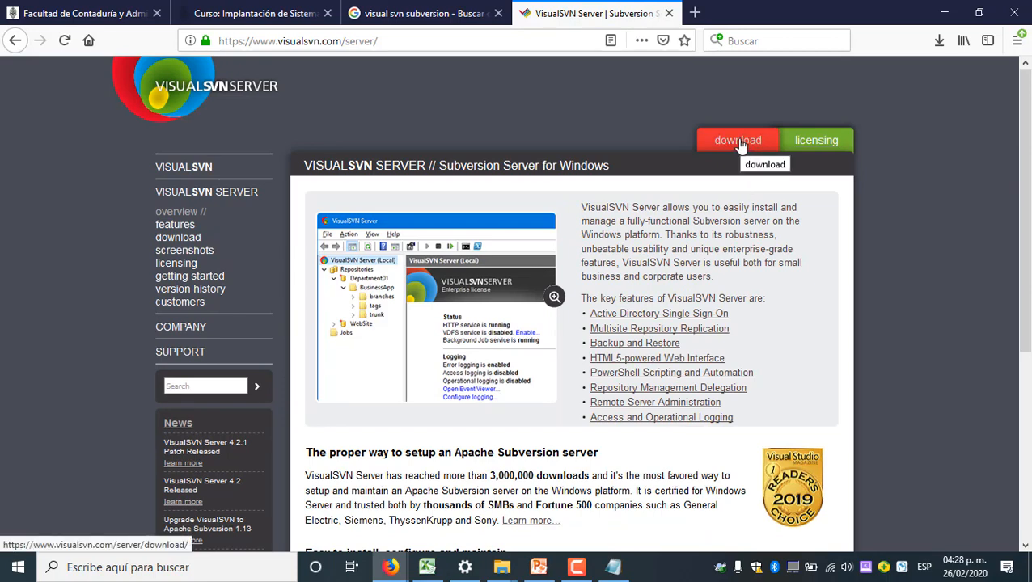
{"action": "left_click", "coordinate": [738, 141]}
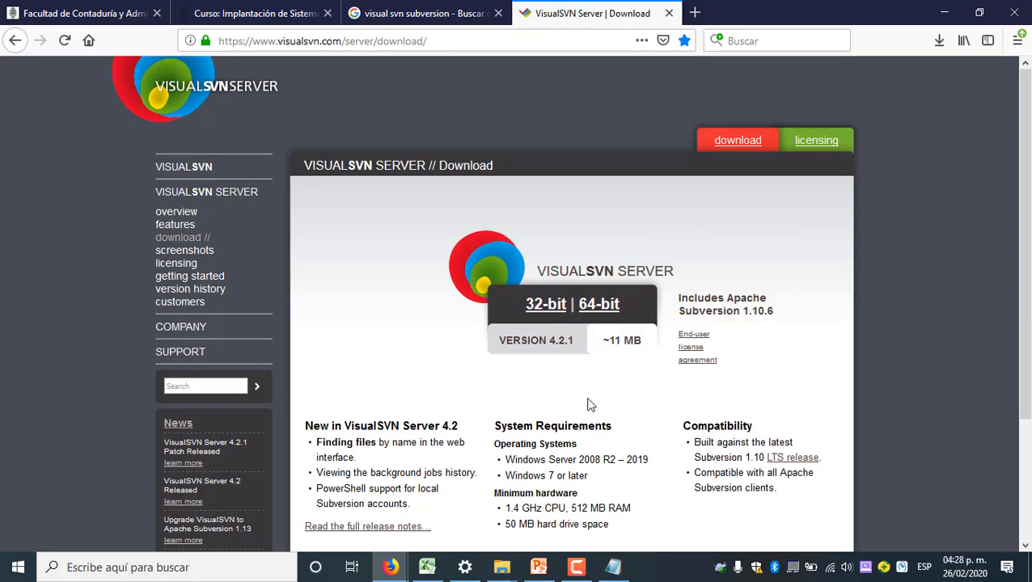
{"action": "scroll", "coordinate": [588, 405], "scroll_direction": "down", "scroll_amount": 4}
{"action": "scroll", "coordinate": [558, 257], "scroll_direction": "up", "scroll_amount": 2}
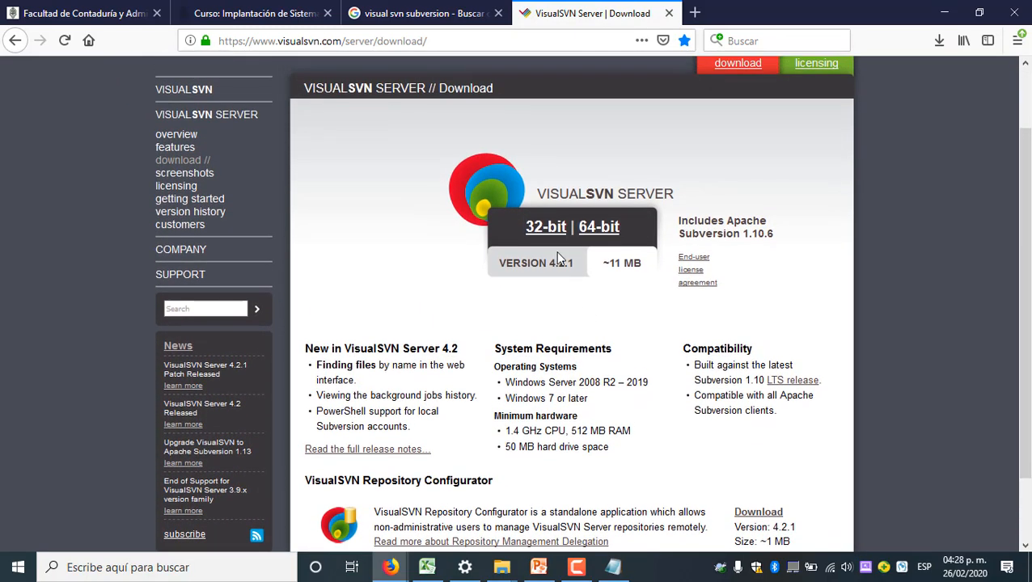
Go to the VisualSVN for Visual Studio download page and examine its versions and the prerequisite TortoiseSVN installers
{"action": "left_click", "coordinate": [191, 94]}
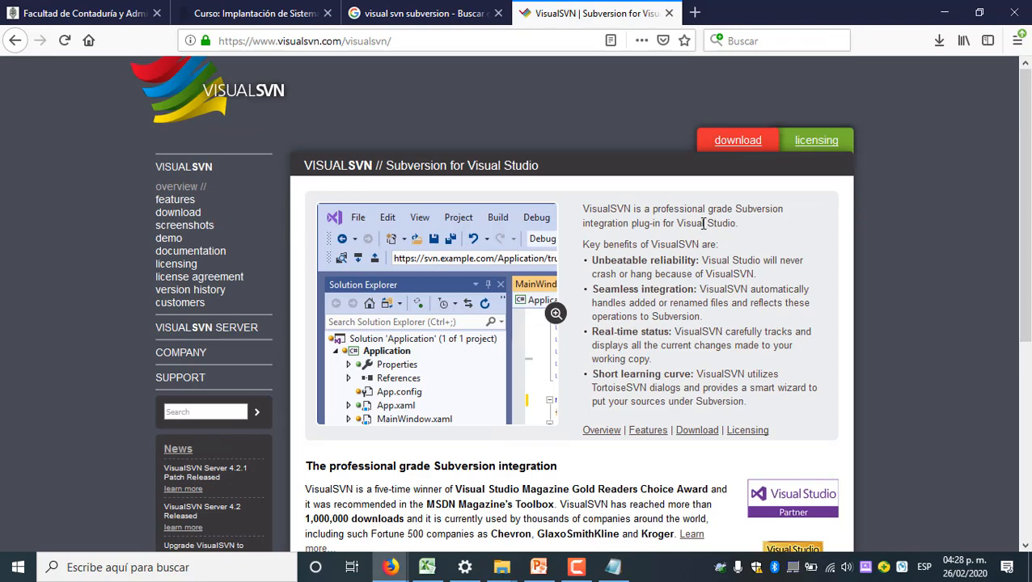
{"action": "left_click", "coordinate": [743, 142]}
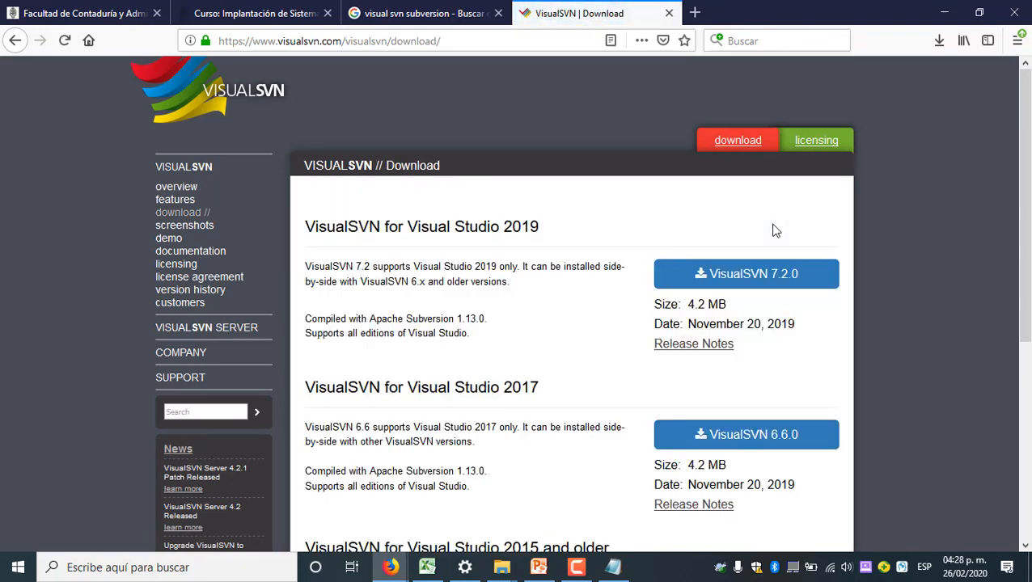
{"action": "scroll", "coordinate": [773, 233], "scroll_direction": "down", "scroll_amount": 3}
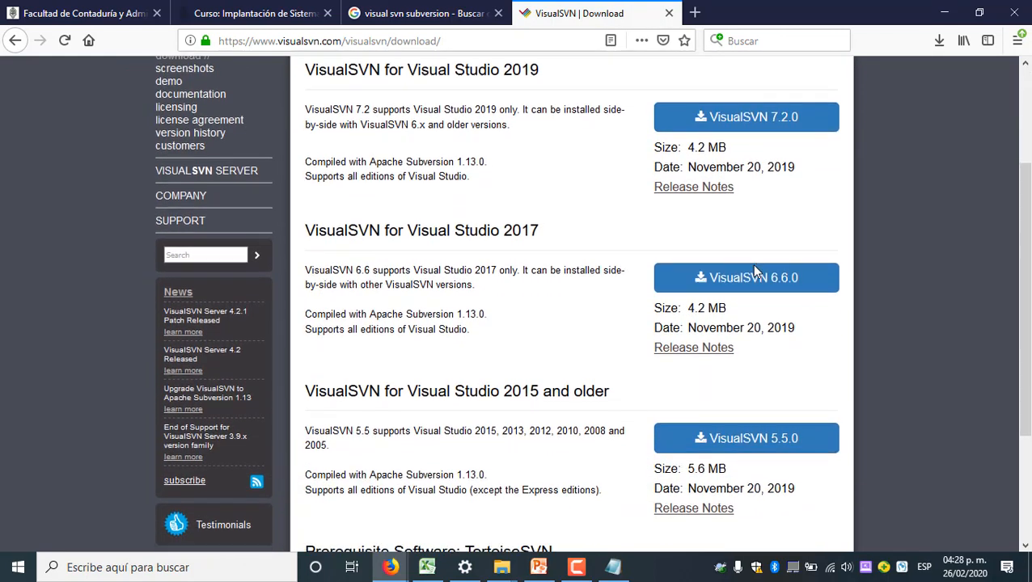
{"action": "scroll", "coordinate": [755, 271], "scroll_direction": "down", "scroll_amount": 3}
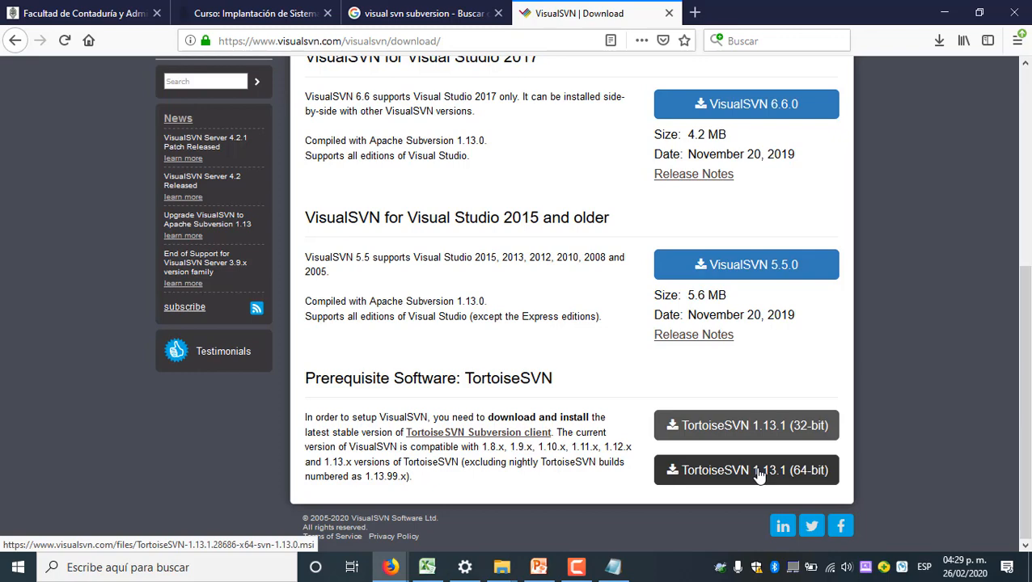
{"action": "scroll", "coordinate": [752, 304], "scroll_direction": "up", "scroll_amount": 2}
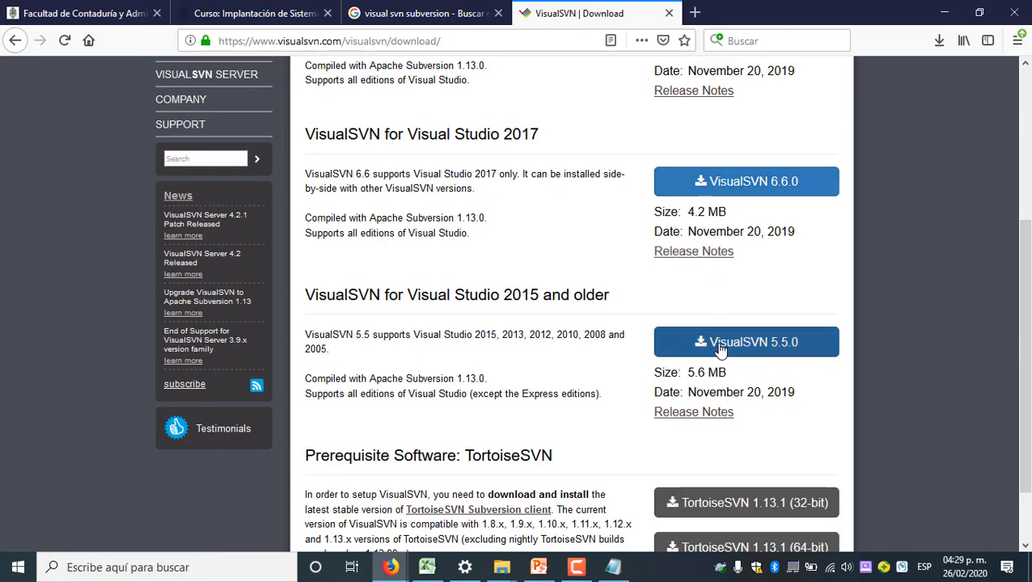
{"action": "scroll", "coordinate": [721, 349], "scroll_direction": "up", "scroll_amount": 3}
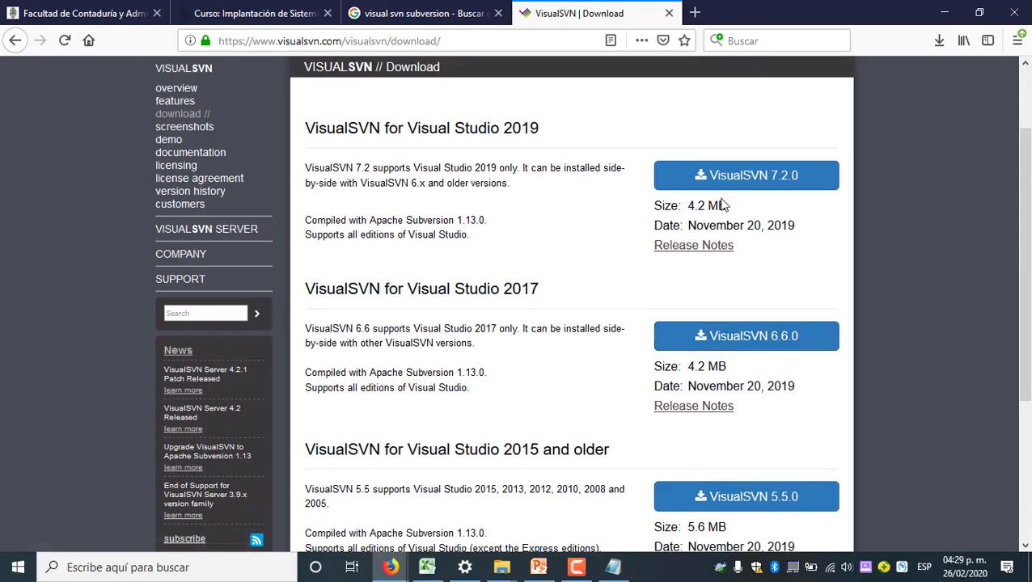
{"action": "scroll", "coordinate": [714, 288], "scroll_direction": "down", "scroll_amount": 2}
{"action": "scroll", "coordinate": [716, 288], "scroll_direction": "up", "scroll_amount": 1}
{"action": "scroll", "coordinate": [714, 288], "scroll_direction": "up", "scroll_amount": 3}
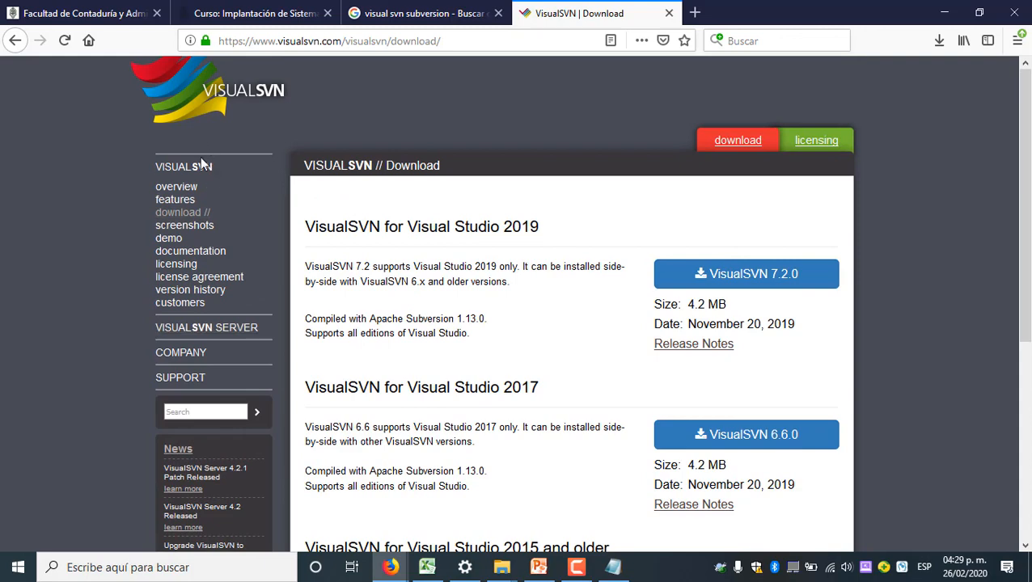
Enlarge the Visual Studio integration screenshot on the VisualSVN overview page, and go back to the VisualSVN download page
{"action": "left_click", "coordinate": [180, 167]}
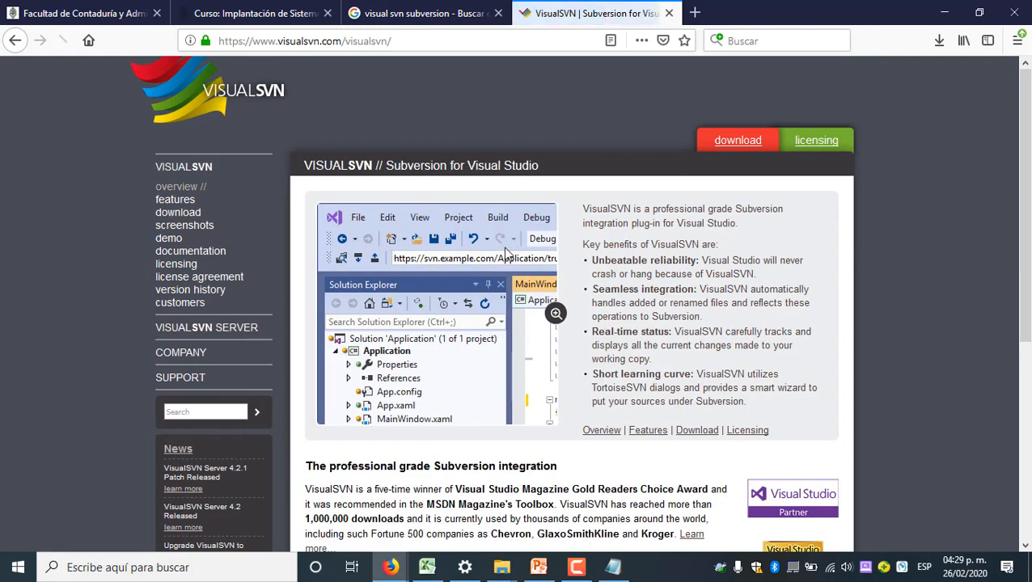
{"action": "left_click", "coordinate": [556, 315]}
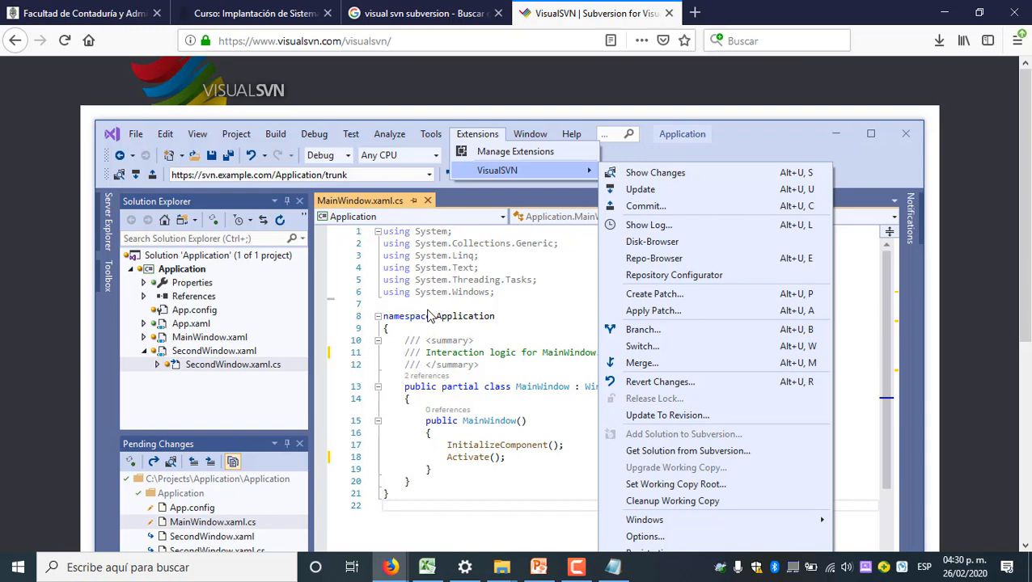
{"action": "left_click", "coordinate": [16, 40]}
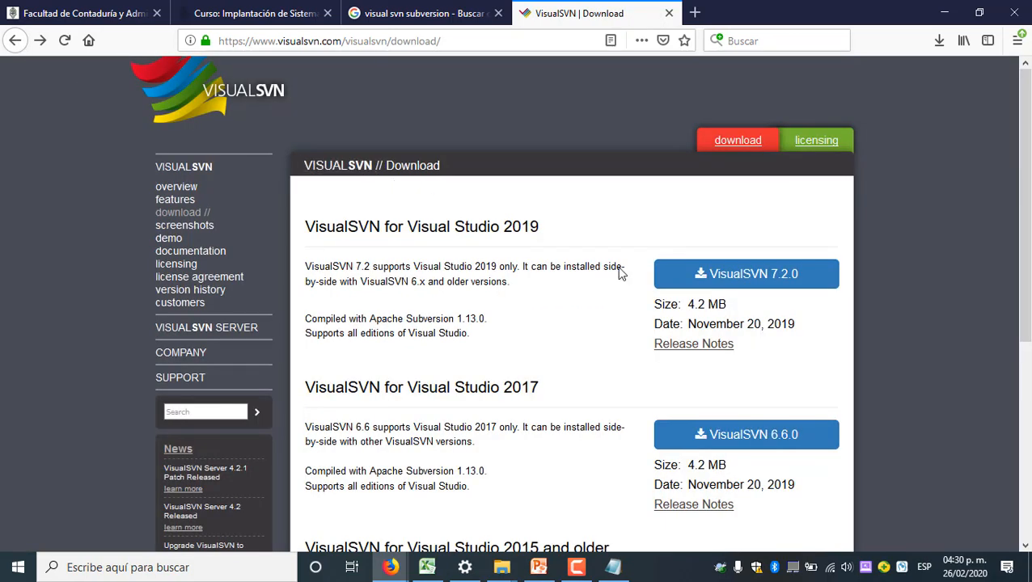
Review the TortoiseSVN prerequisite downloads again, and open the VisualSVN Server overview page
{"action": "scroll", "coordinate": [631, 295], "scroll_direction": "down", "scroll_amount": 4}
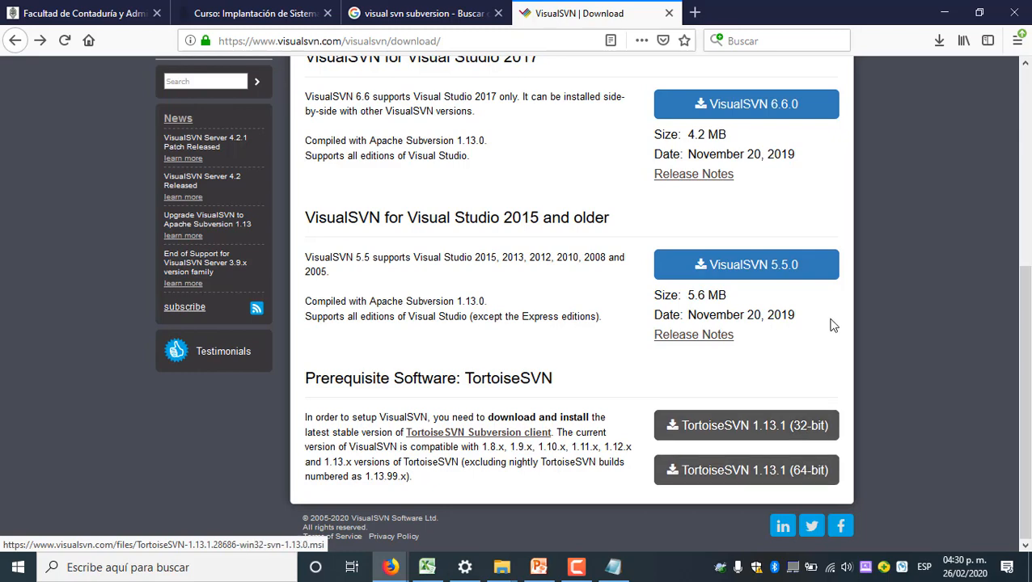
{"action": "scroll", "coordinate": [825, 320], "scroll_direction": "up", "scroll_amount": 3}
{"action": "scroll", "coordinate": [802, 302], "scroll_direction": "up", "scroll_amount": 1}
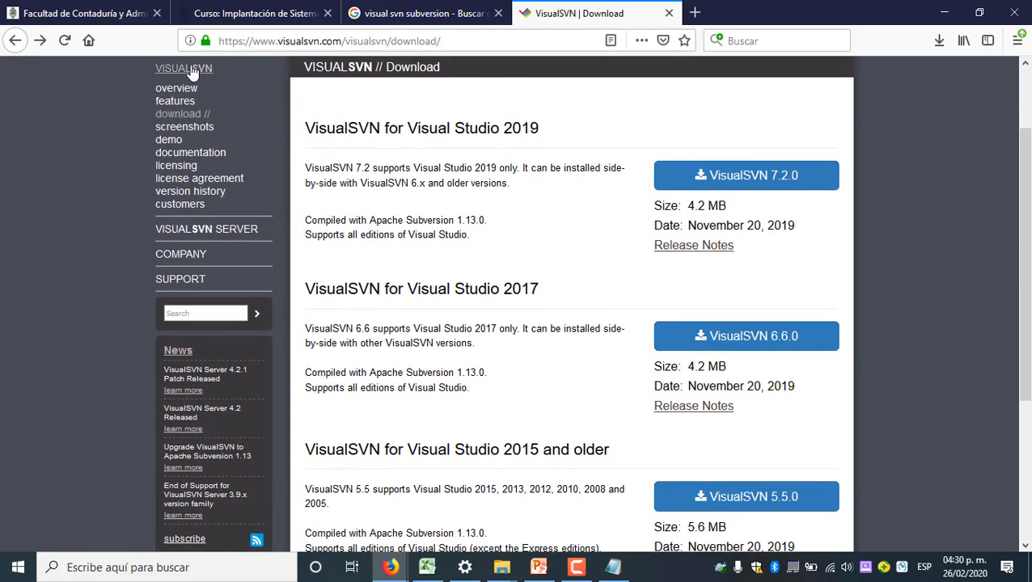
{"action": "left_click", "coordinate": [233, 231]}
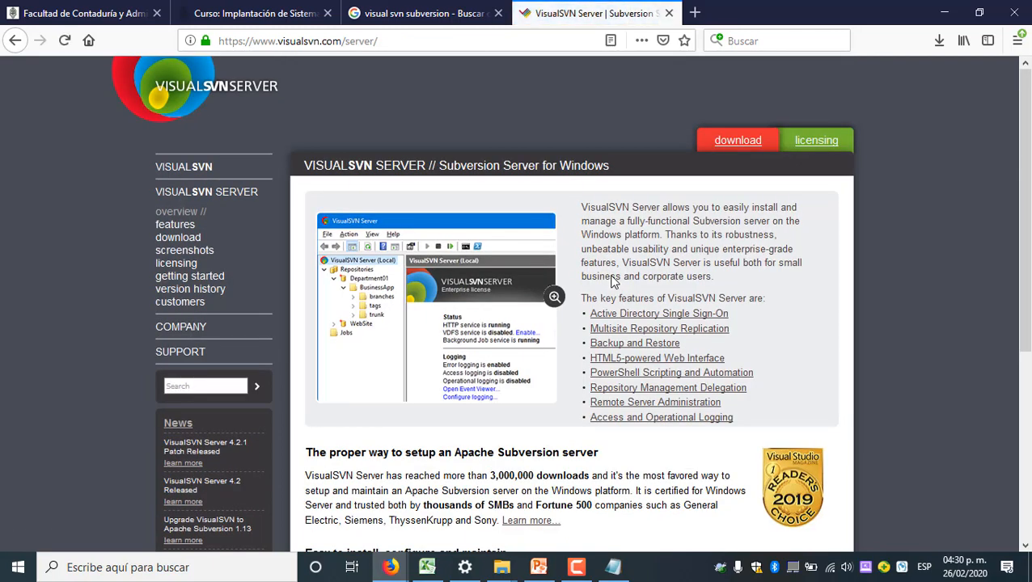
Switch to the VisualSVN folder in File Explorer and launch the VisualSVN-Server-3.9.1-x64.msi installer
{"action": "mouse_move", "coordinate": [502, 566]}
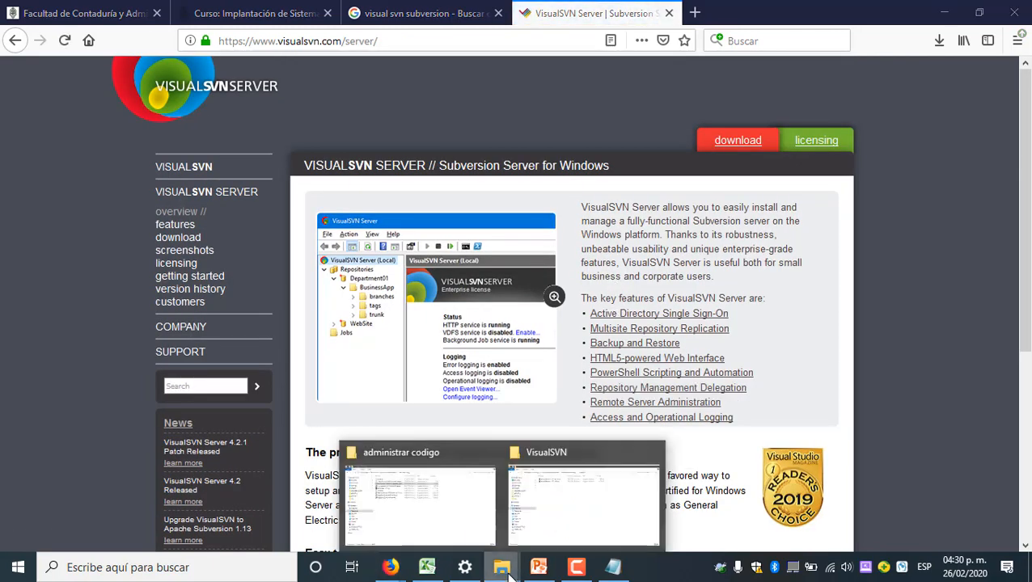
{"action": "left_click", "coordinate": [544, 518]}
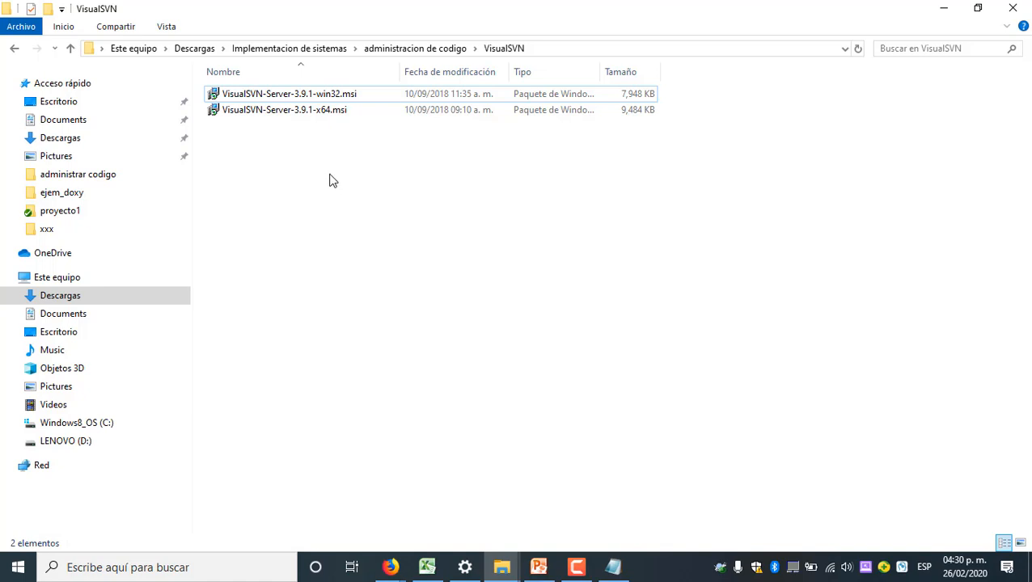
{"action": "left_click", "coordinate": [338, 113]}
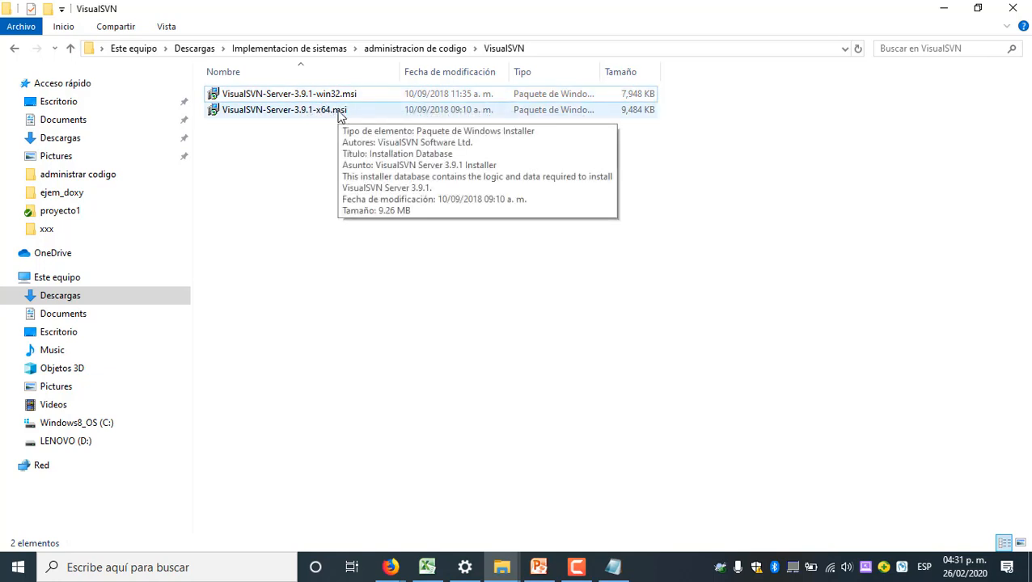
{"action": "right_click", "coordinate": [340, 114]}
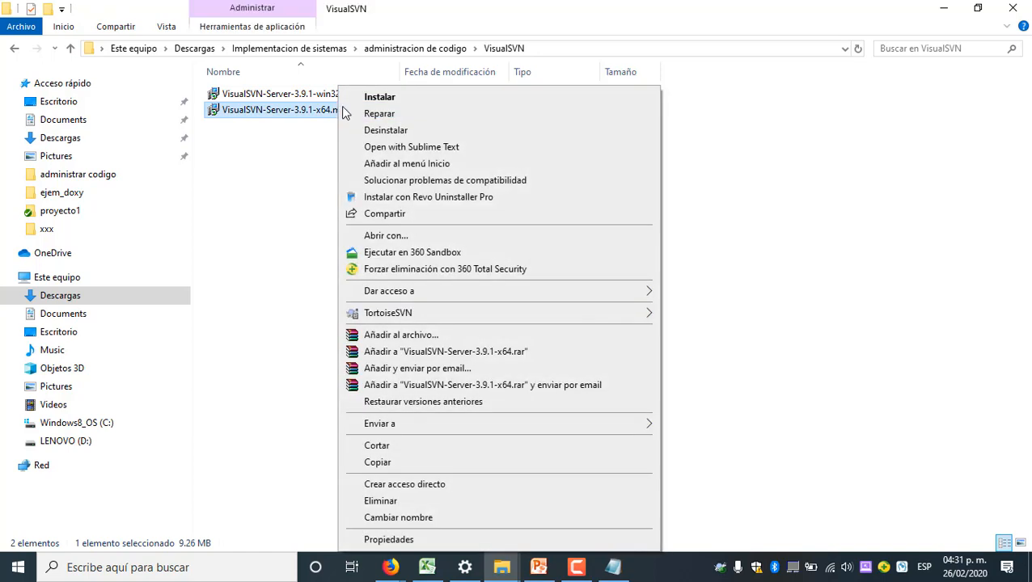
{"action": "left_click", "coordinate": [360, 101]}
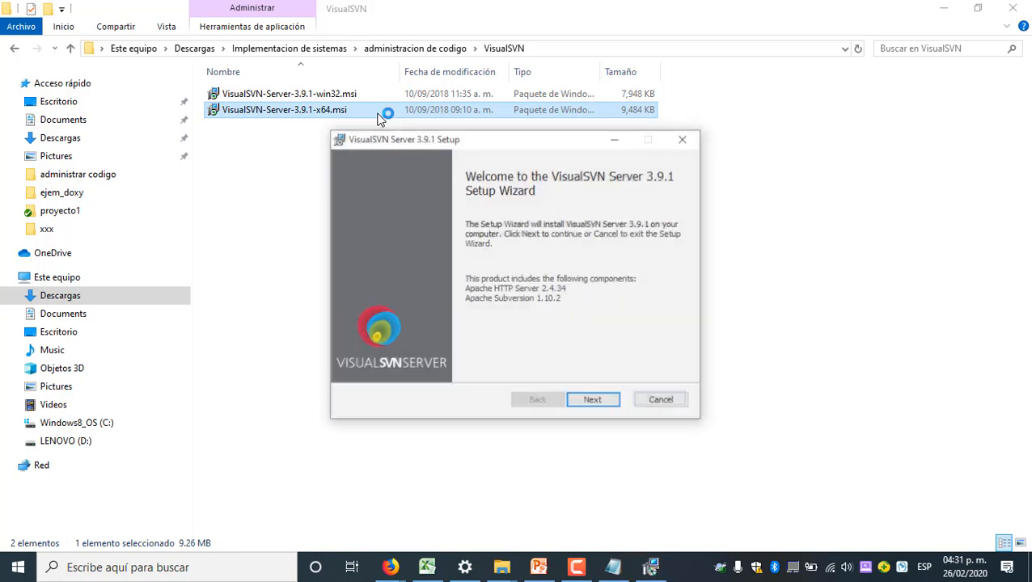
Switch to the VisualSVN Server site in Firefox and check the download page's operating system and hardware requirements
{"action": "mouse_move", "coordinate": [623, 572]}
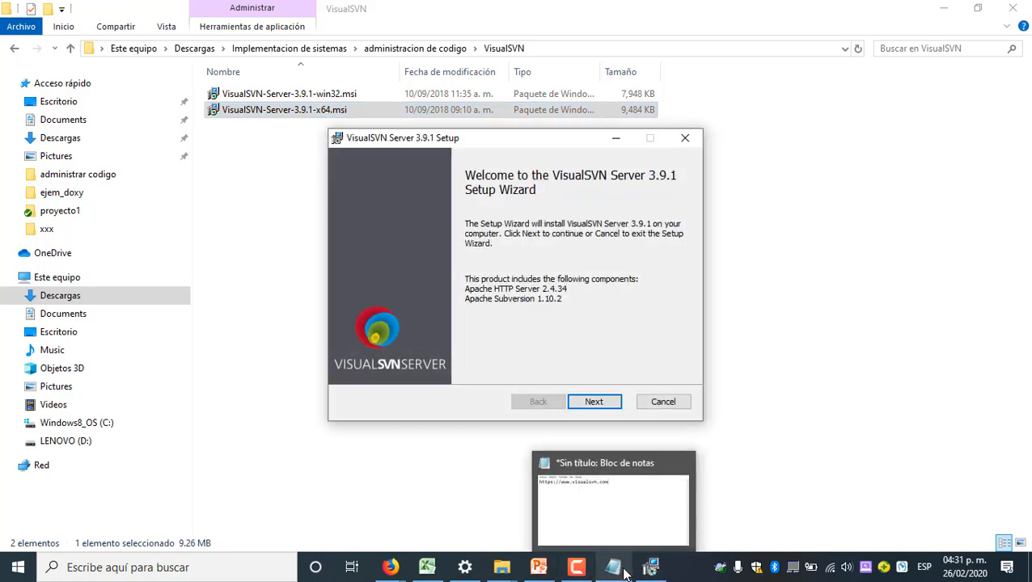
{"action": "mouse_move", "coordinate": [396, 571]}
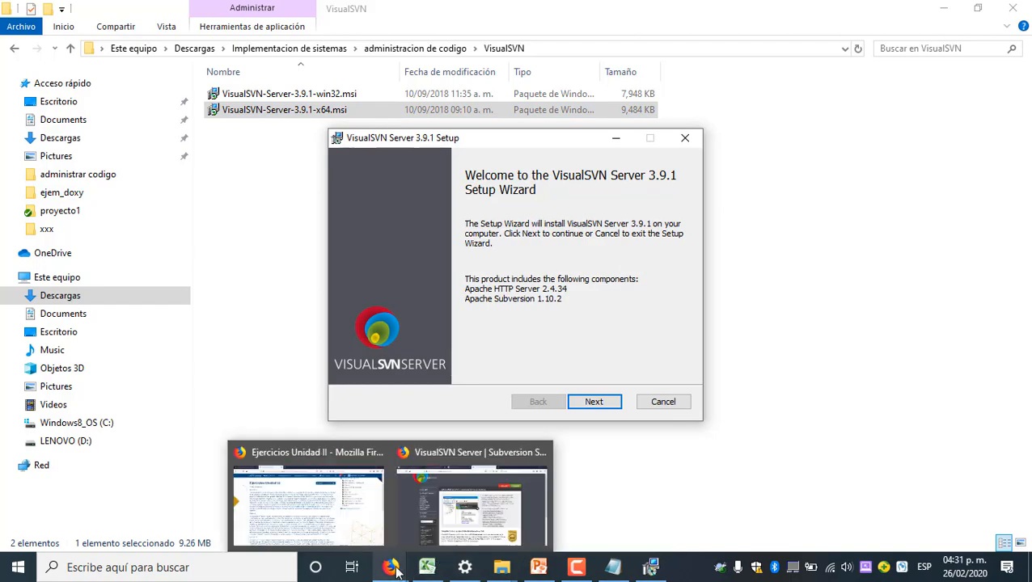
{"action": "left_click", "coordinate": [428, 506]}
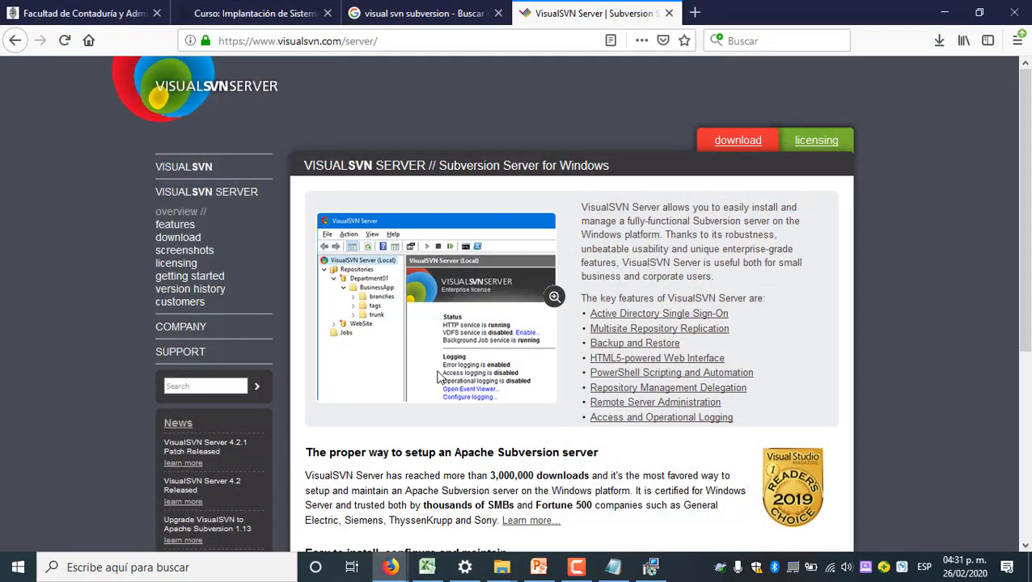
{"action": "scroll", "coordinate": [442, 345], "scroll_direction": "down", "scroll_amount": 3}
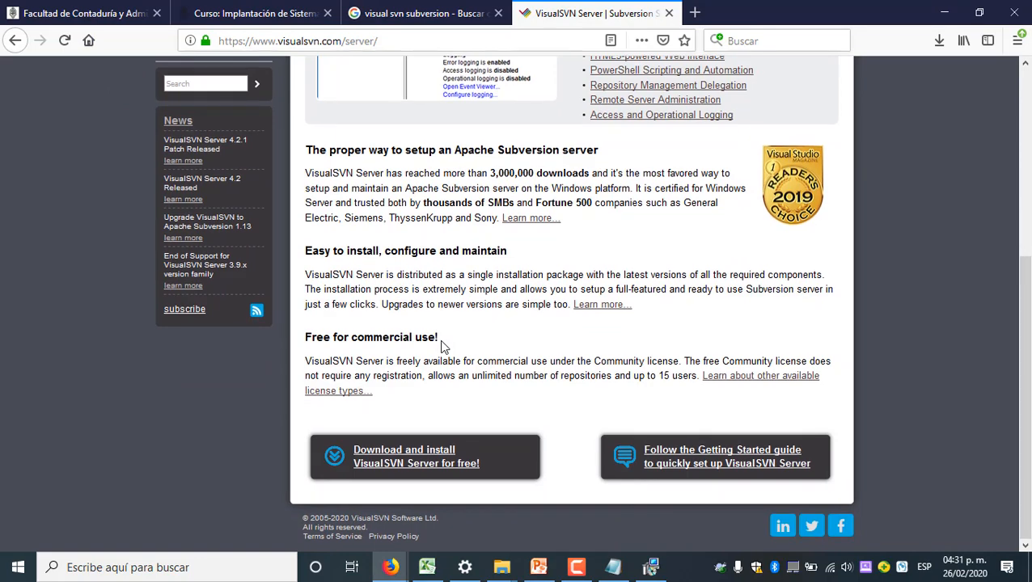
{"action": "scroll", "coordinate": [442, 345], "scroll_direction": "up", "scroll_amount": 3}
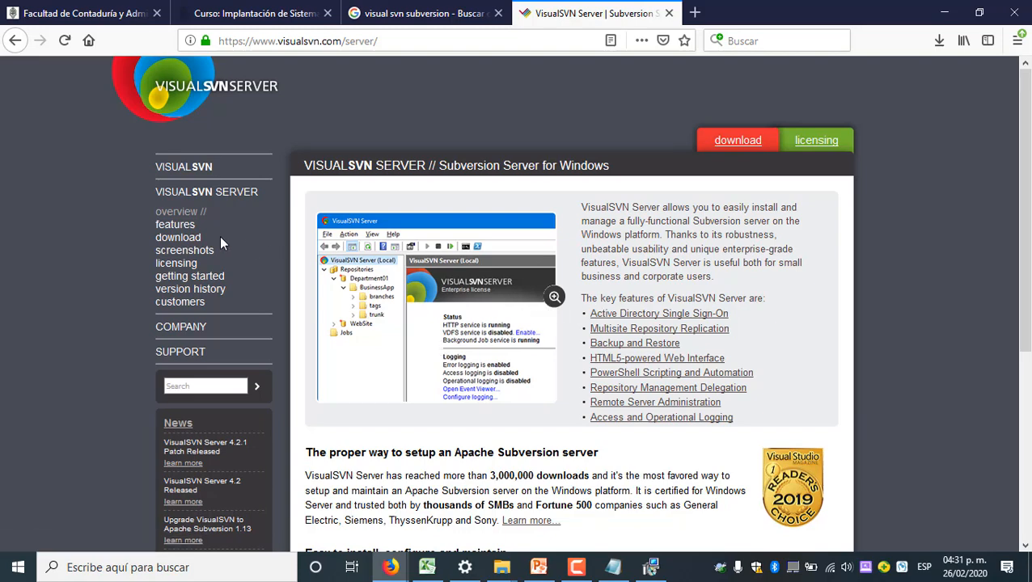
{"action": "left_click", "coordinate": [178, 237]}
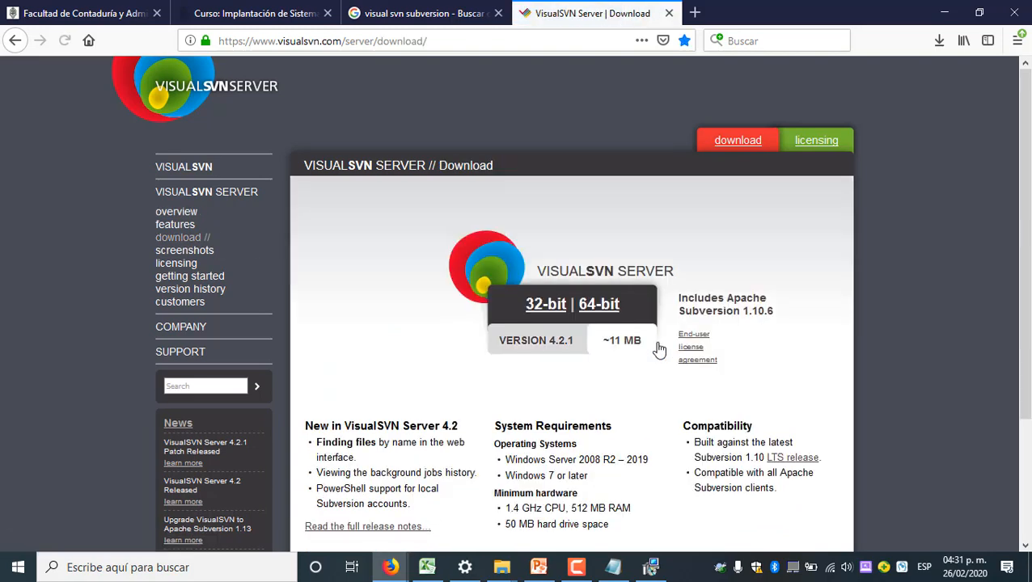
{"action": "scroll", "coordinate": [659, 348], "scroll_direction": "down", "scroll_amount": 3}
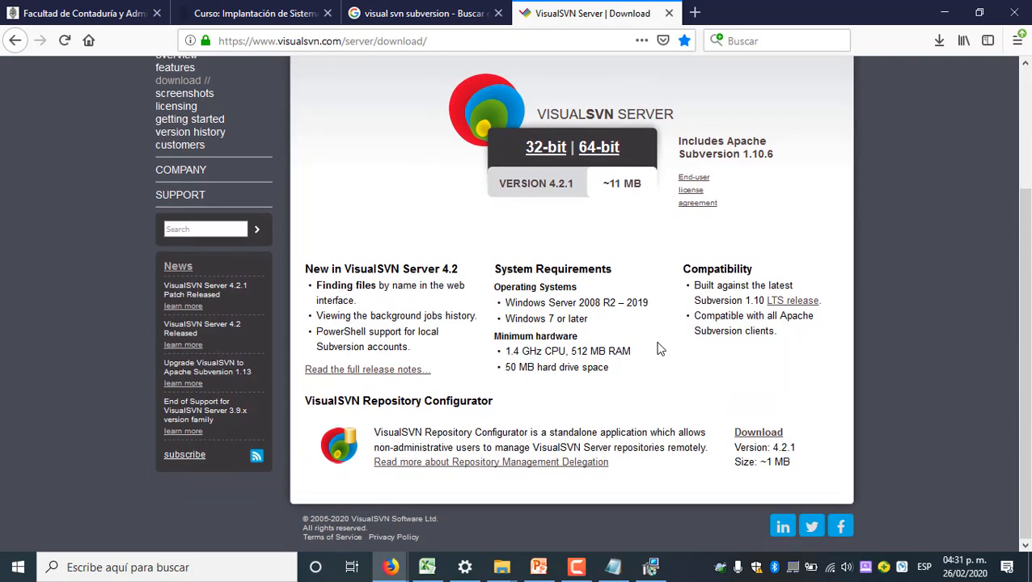
{"action": "left_click_drag", "start_coordinate": [494, 288], "coordinate": [625, 323]}
{"action": "left_click", "coordinate": [605, 321]}
Return to the setup wizard, accept the license agreement, and keep VisualSVN Server and Administration Tools with the Subversion command-line tools added to PATH
{"action": "left_click", "coordinate": [945, 11]}
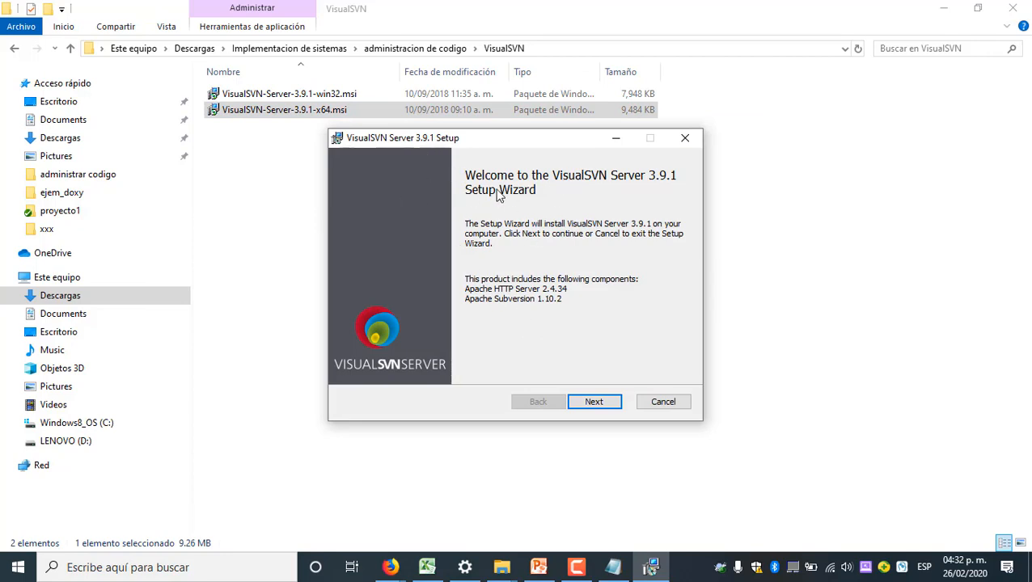
{"action": "left_click", "coordinate": [600, 405]}
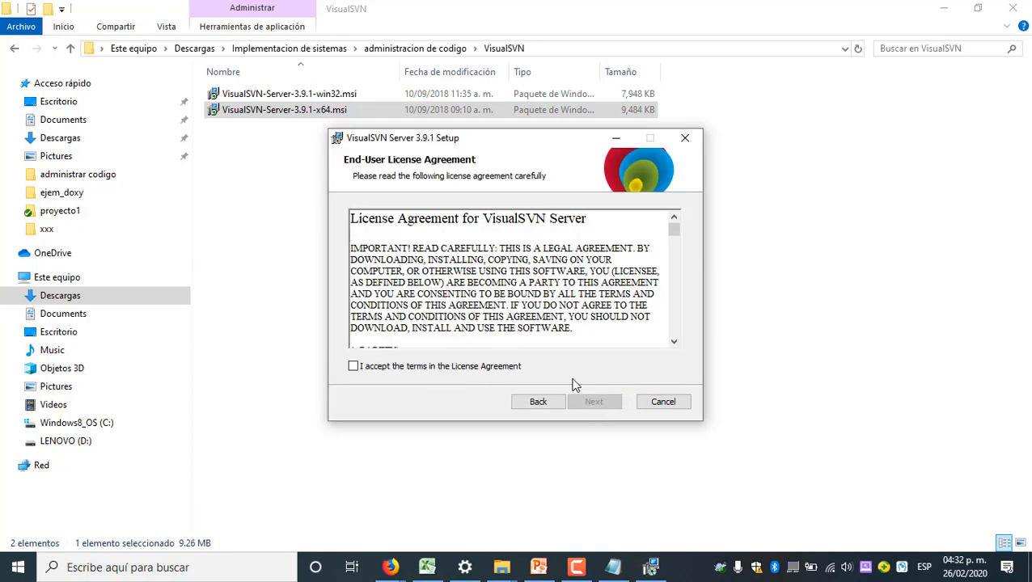
{"action": "left_click", "coordinate": [440, 367]}
{"action": "left_click", "coordinate": [601, 402]}
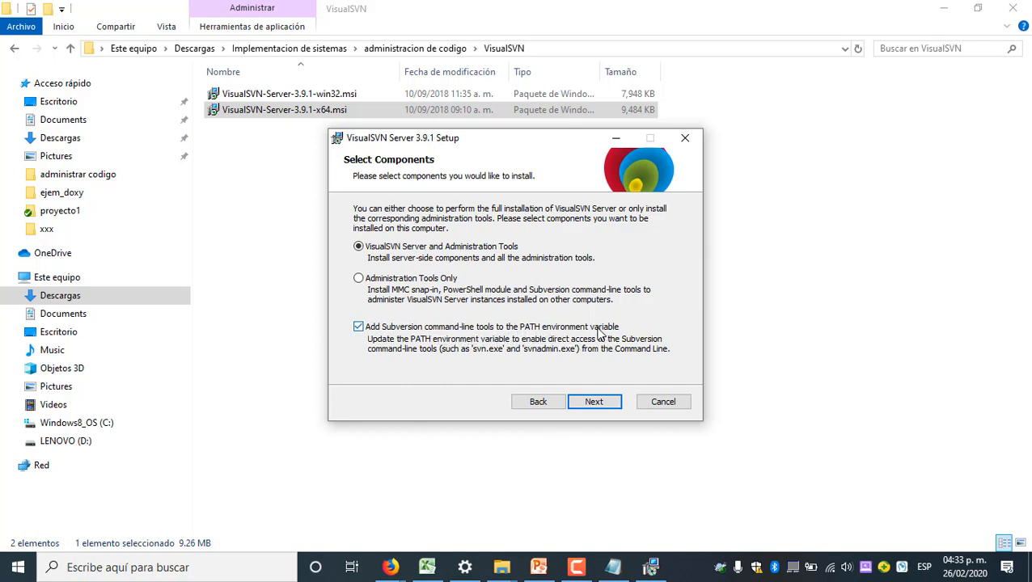
{"action": "left_click", "coordinate": [599, 403]}
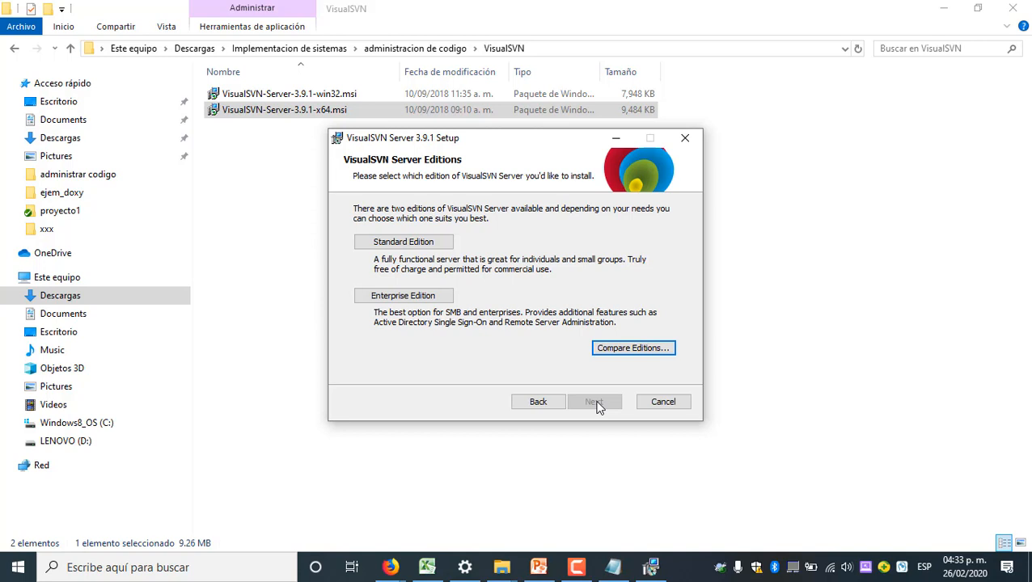
Open the VisualSVN Server licensing page in Firefox and compare the Community, Essential and Enterprise licenses' prices, user limits and features
{"action": "left_click", "coordinate": [390, 567]}
{"action": "left_click", "coordinate": [420, 510]}
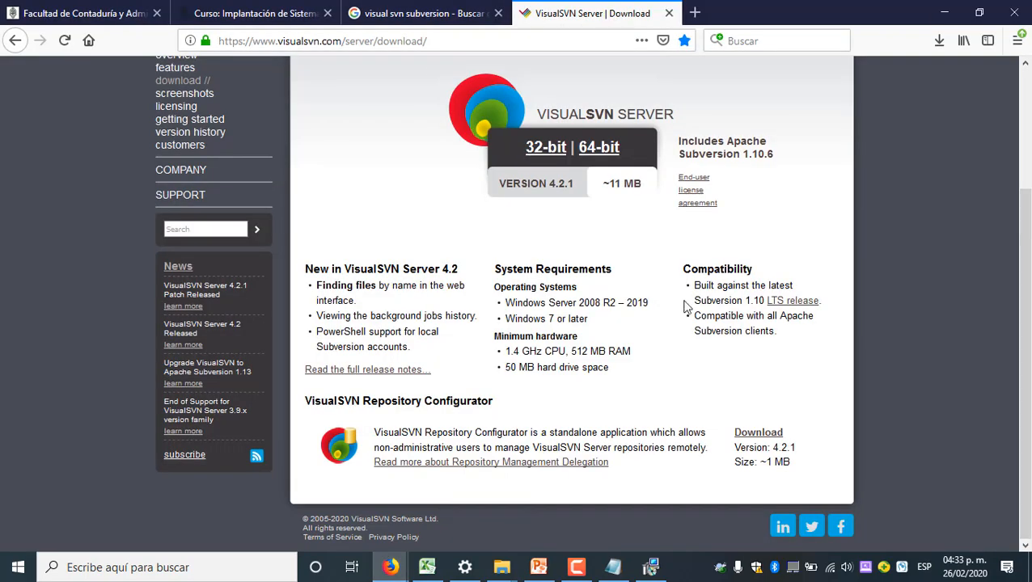
{"action": "scroll", "coordinate": [682, 326], "scroll_direction": "up", "scroll_amount": 3}
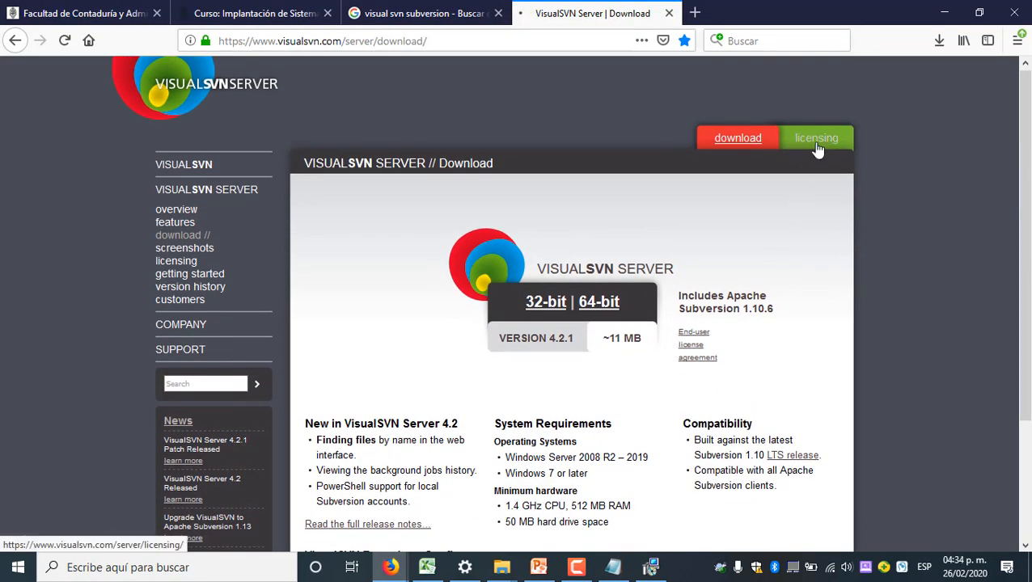
{"action": "left_click", "coordinate": [815, 142]}
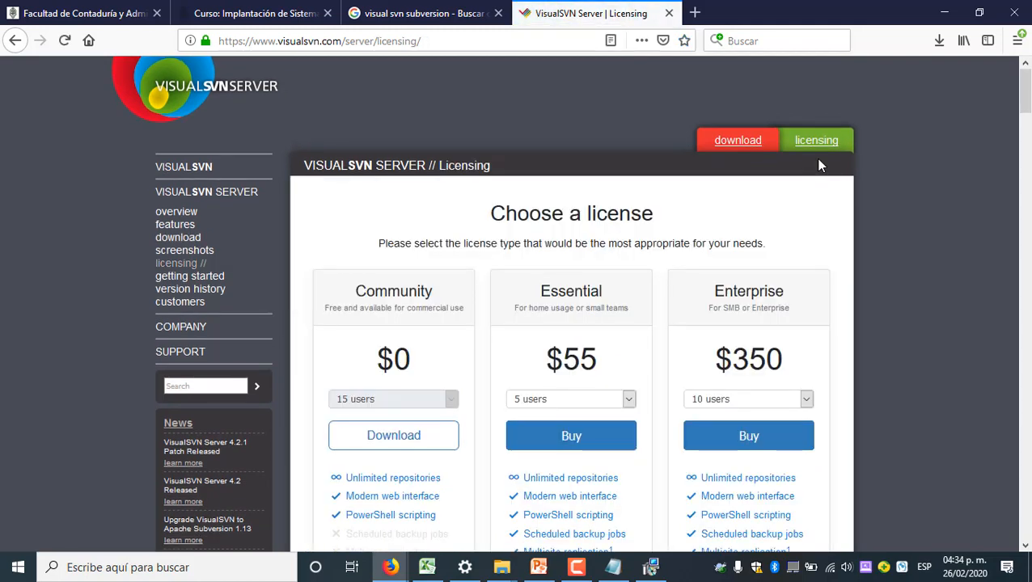
{"action": "scroll", "coordinate": [654, 273], "scroll_direction": "down", "scroll_amount": 2}
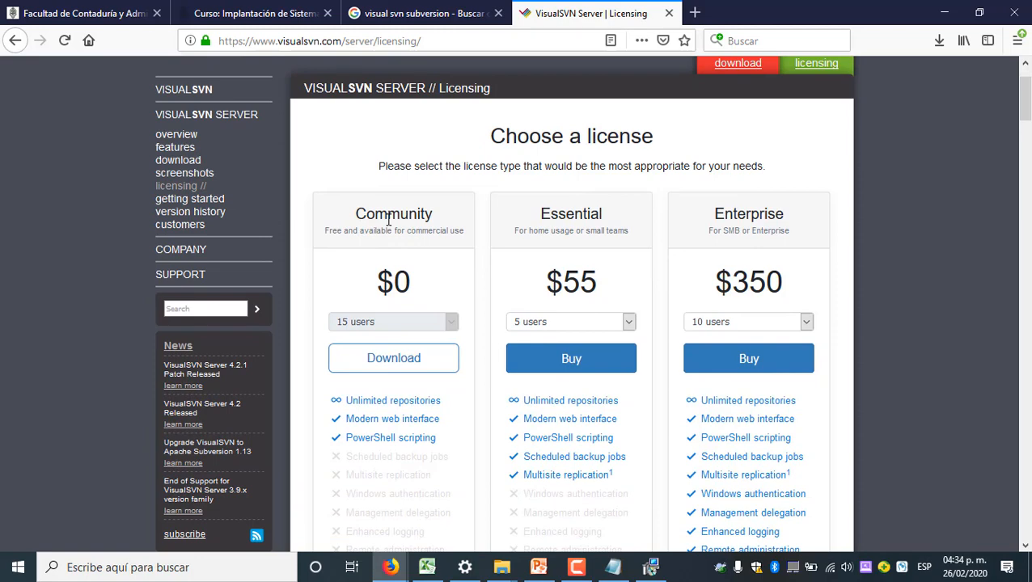
{"action": "scroll", "coordinate": [389, 223], "scroll_direction": "down", "scroll_amount": 5}
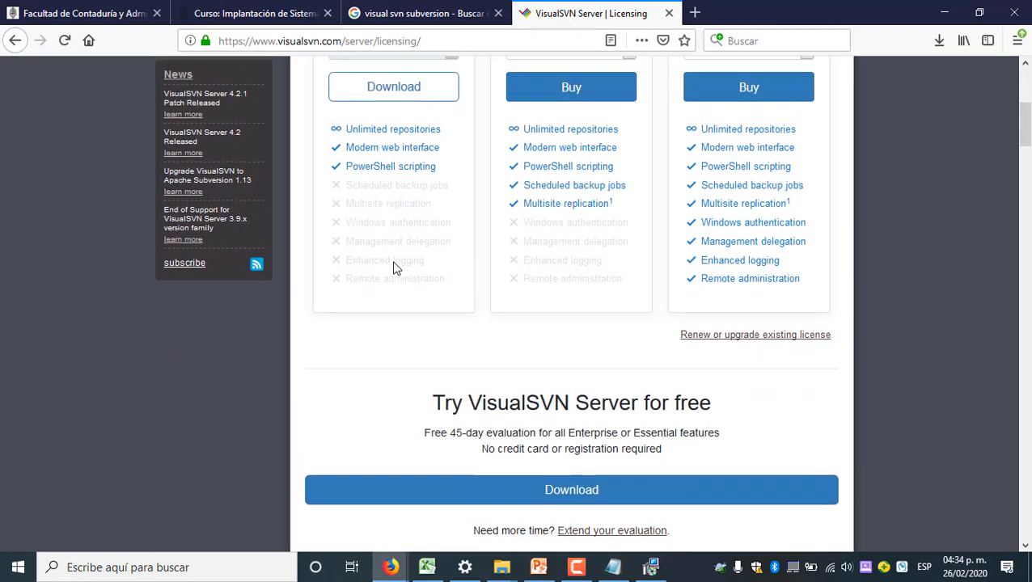
{"action": "scroll", "coordinate": [393, 269], "scroll_direction": "up", "scroll_amount": 4}
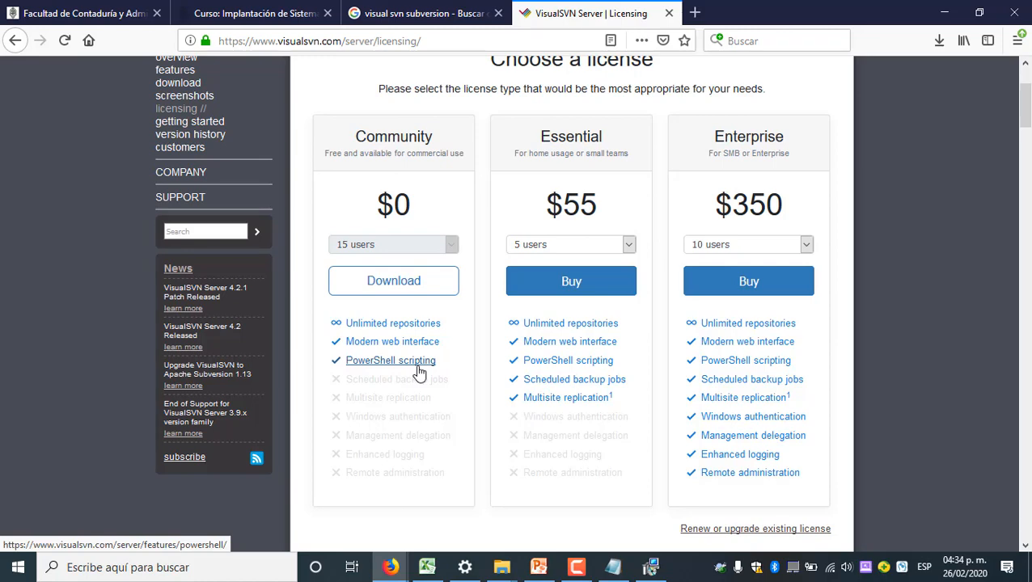
{"action": "scroll", "coordinate": [477, 354], "scroll_direction": "down", "scroll_amount": 2}
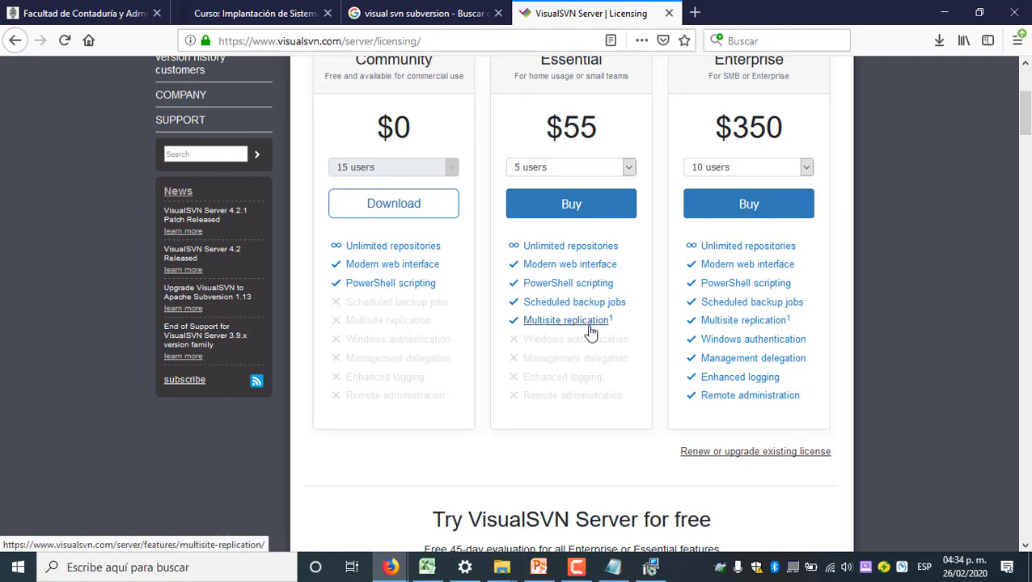
{"action": "scroll", "coordinate": [726, 292], "scroll_direction": "up", "scroll_amount": 2}
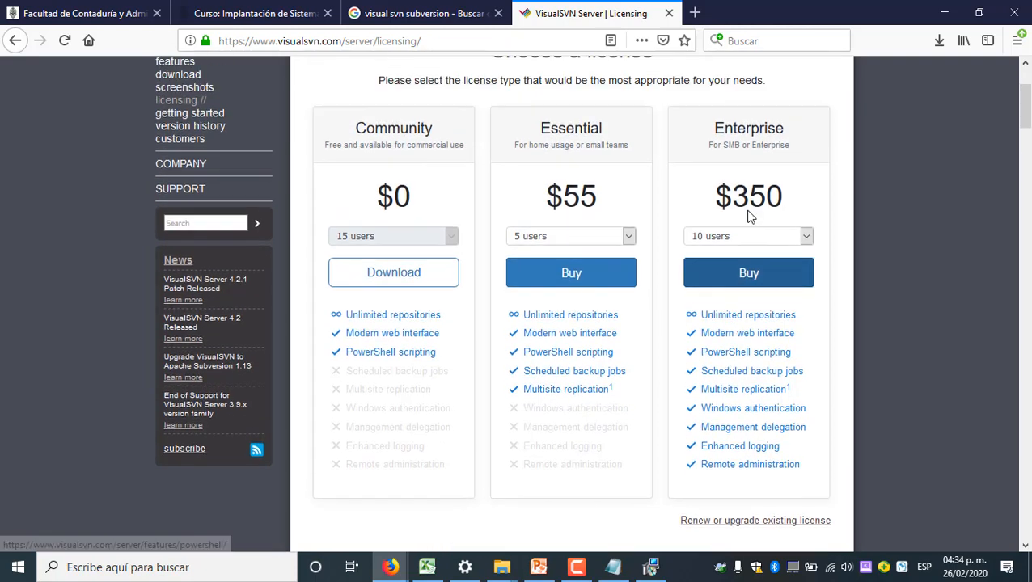
{"action": "scroll", "coordinate": [784, 324], "scroll_direction": "down", "scroll_amount": 2}
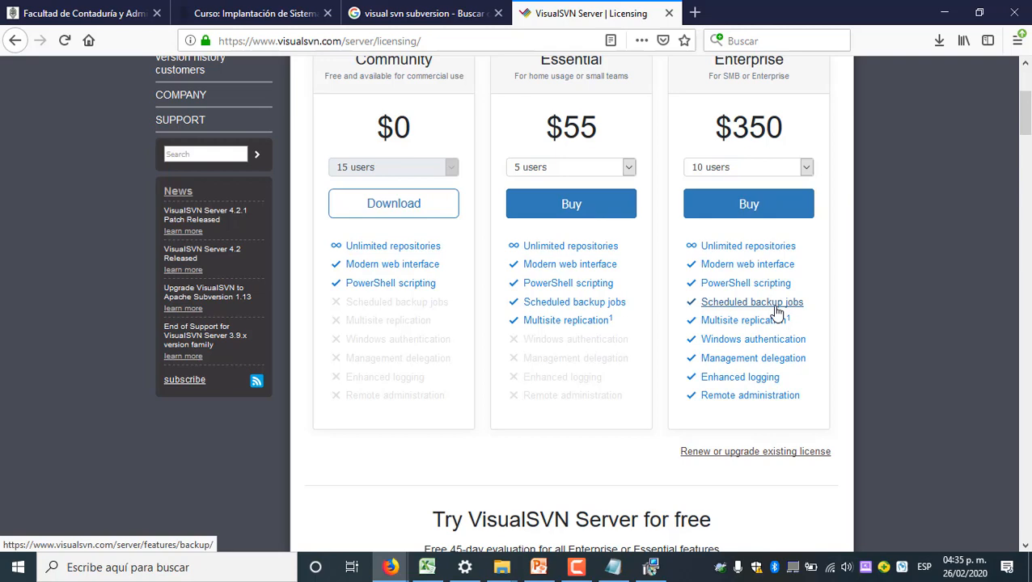
{"action": "scroll", "coordinate": [776, 310], "scroll_direction": "up", "scroll_amount": 2}
{"action": "scroll", "coordinate": [777, 307], "scroll_direction": "down", "scroll_amount": 1}
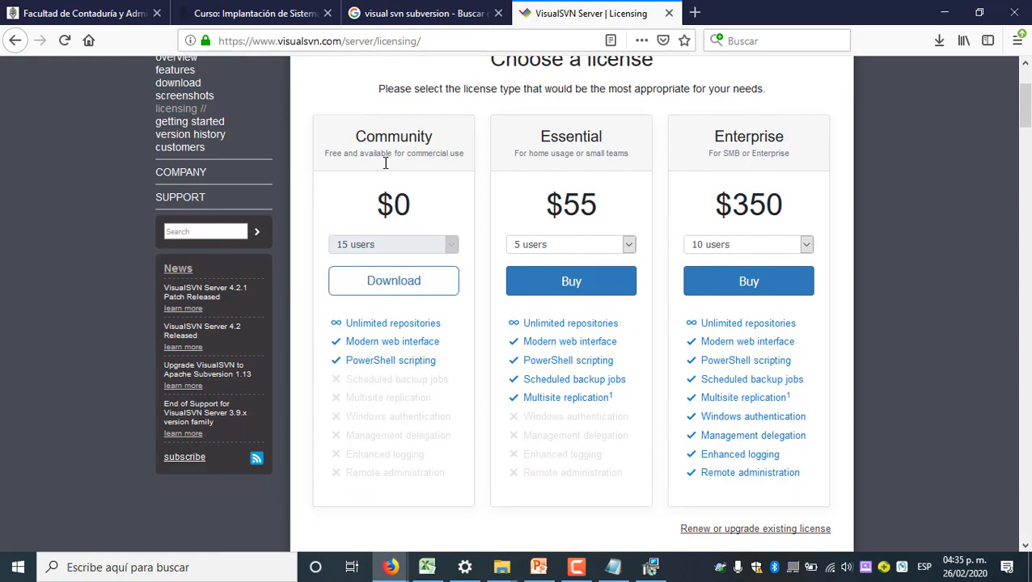
{"action": "scroll", "coordinate": [372, 380], "scroll_direction": "down", "scroll_amount": 2}
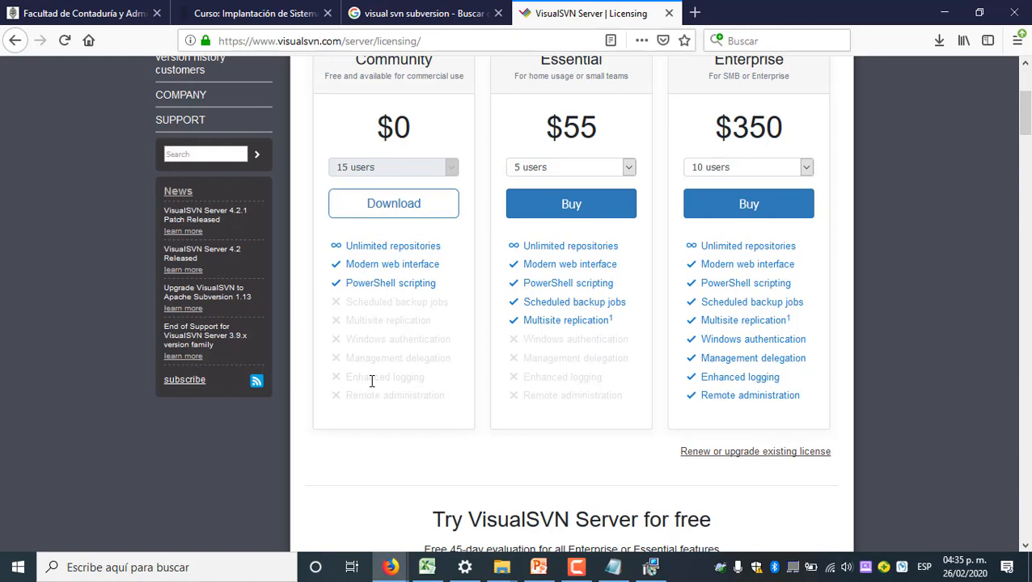
{"action": "scroll", "coordinate": [371, 381], "scroll_direction": "up", "scroll_amount": 3}
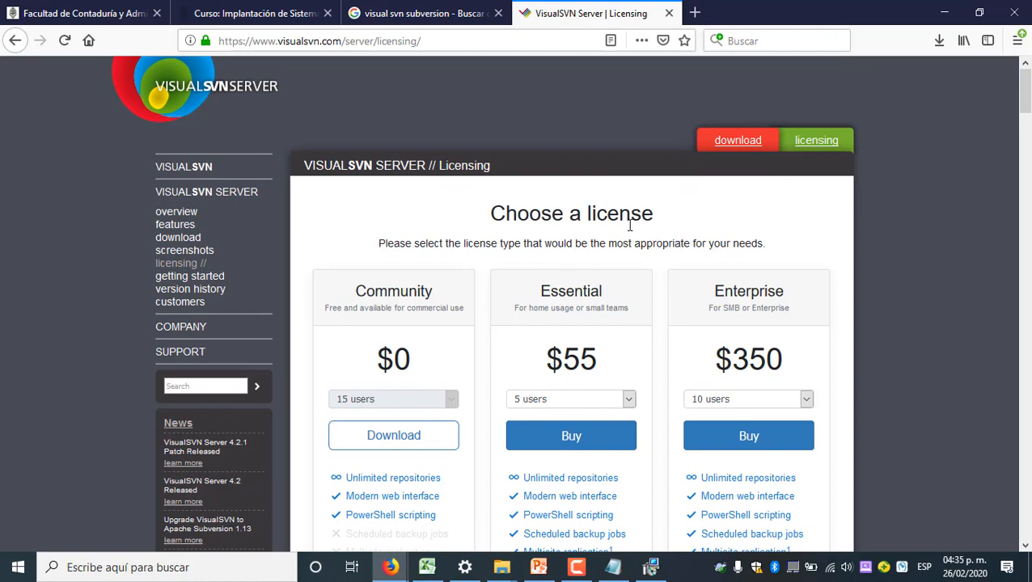
{"action": "scroll", "coordinate": [606, 242], "scroll_direction": "down", "scroll_amount": 2}
{"action": "scroll", "coordinate": [526, 267], "scroll_direction": "down", "scroll_amount": 1}
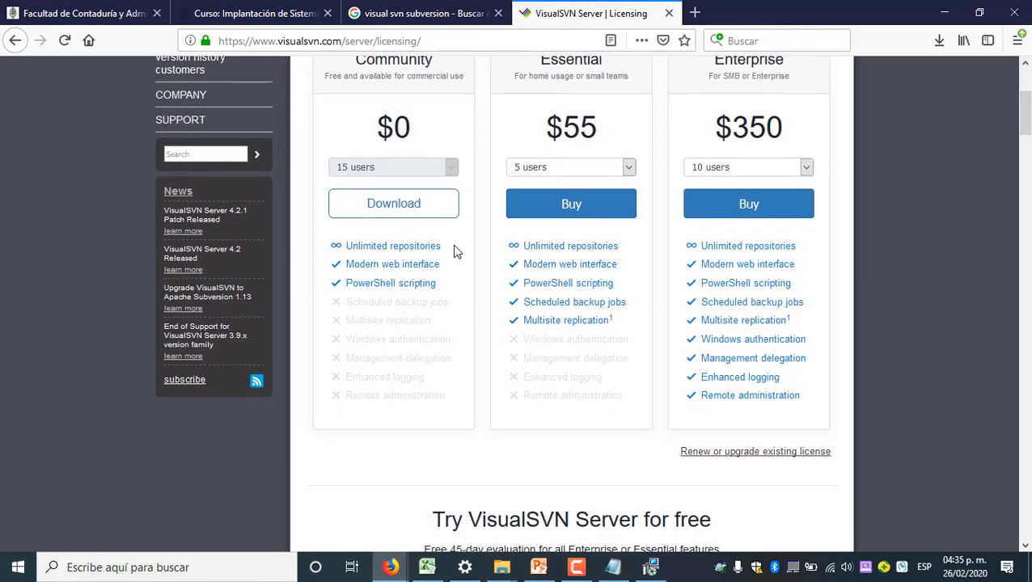
{"action": "scroll", "coordinate": [456, 248], "scroll_direction": "up", "scroll_amount": 1}
Choose the Standard Edition in the setup wizard and review the location, repositories, server port and backup settings
{"action": "left_click", "coordinate": [651, 567]}
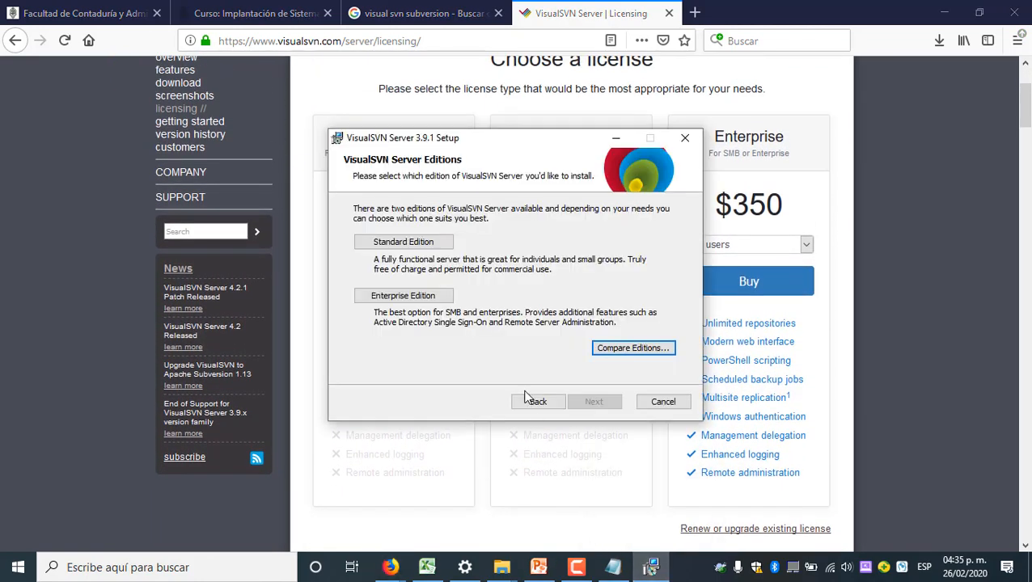
{"action": "left_click", "coordinate": [409, 243]}
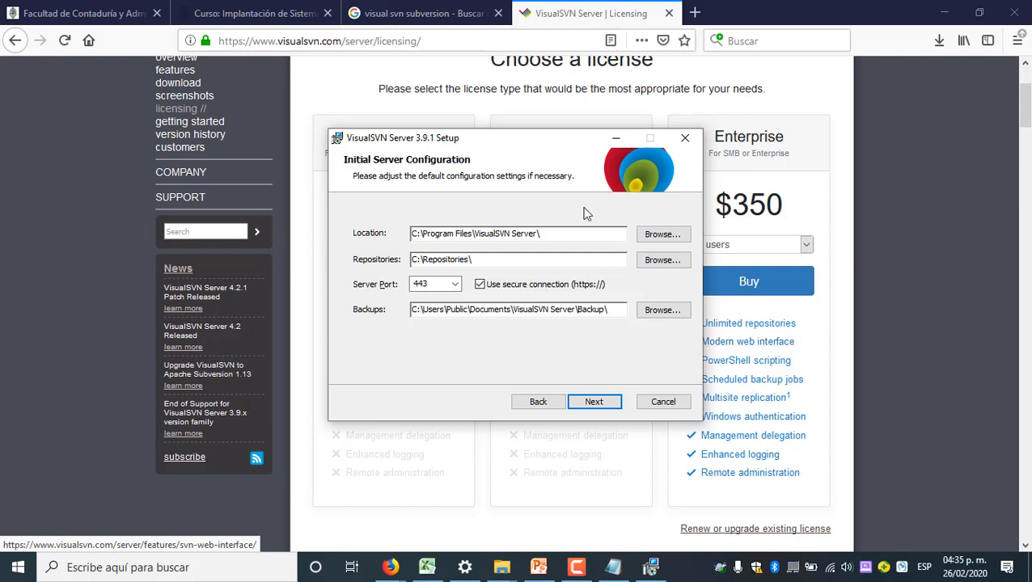
{"action": "left_click_drag", "start_coordinate": [579, 233], "coordinate": [350, 232]}
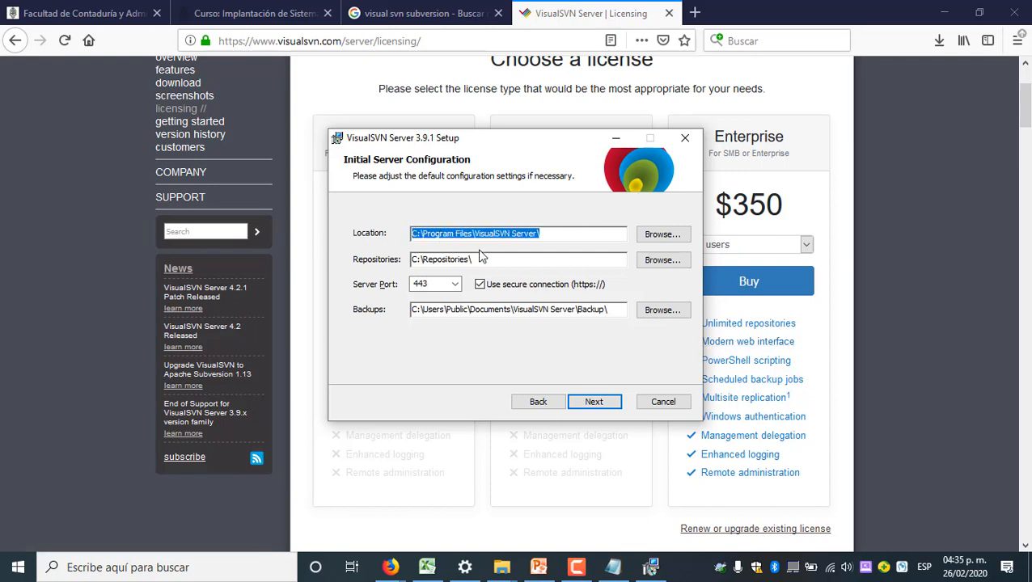
{"action": "left_click", "coordinate": [495, 259]}
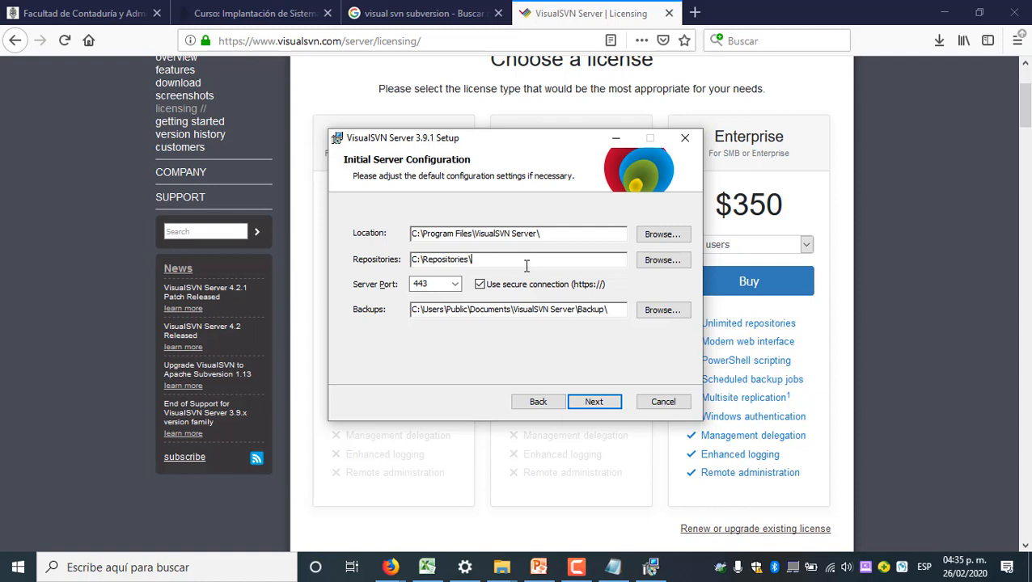
{"action": "double_click", "coordinate": [440, 283]}
{"action": "left_click", "coordinate": [447, 284]}
{"action": "left_click", "coordinate": [437, 308]}
Try to continue the setup wizard with server port 443
{"action": "left_click", "coordinate": [139, 573]}
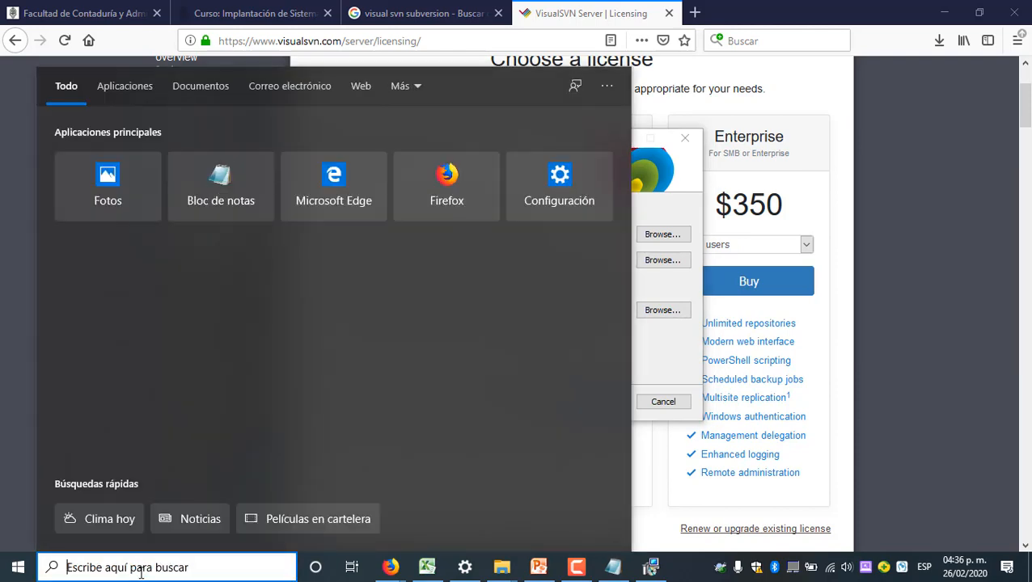
{"action": "left_click", "coordinate": [684, 364]}
{"action": "left_click", "coordinate": [595, 403]}
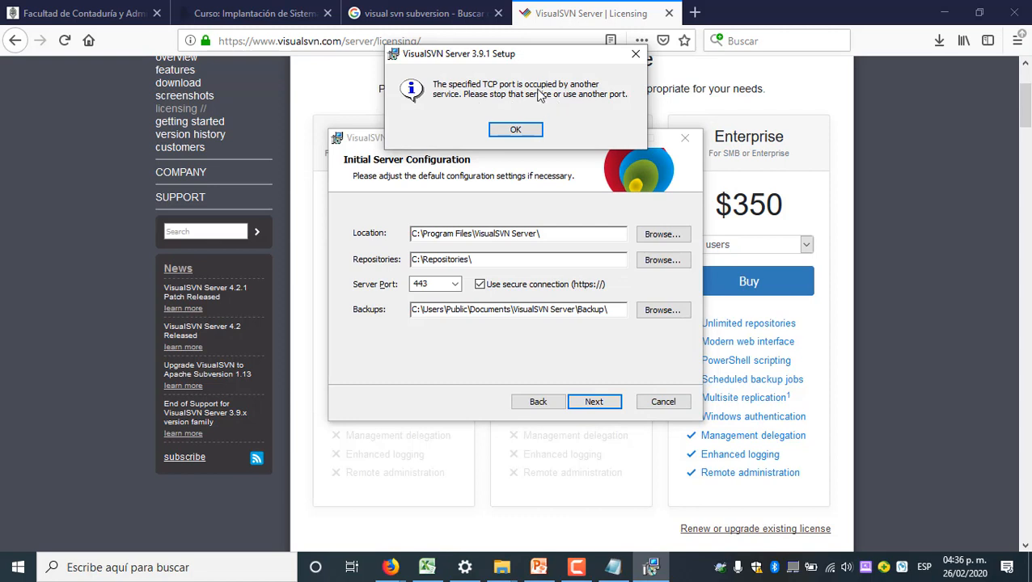
{"action": "left_click", "coordinate": [515, 130]}
Open the XAMPP Control Panel as administrator and check which ports its Apache service occupies, then minimize it
{"action": "left_click", "coordinate": [250, 562]}
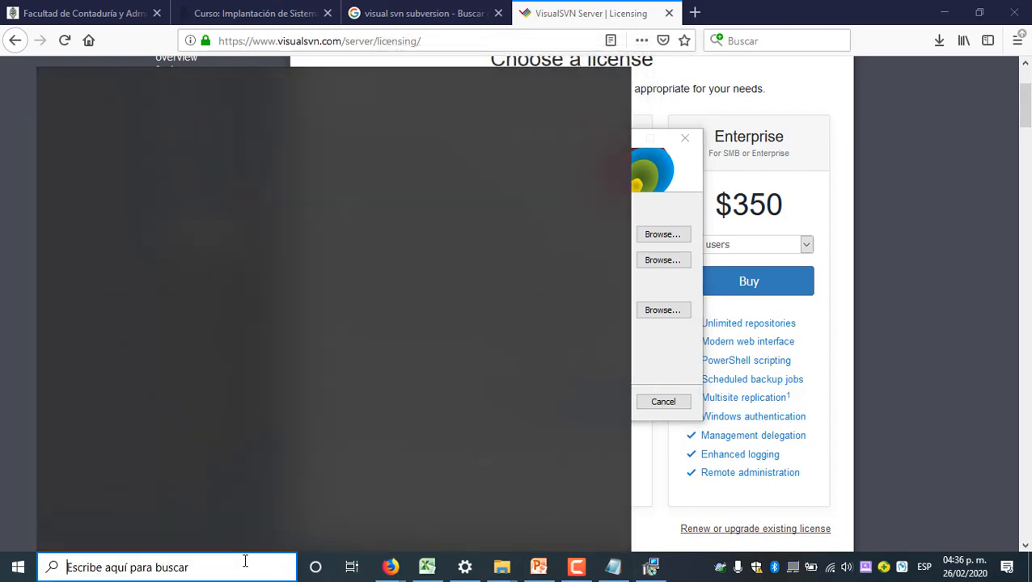
{"action": "type", "text": "xa"}
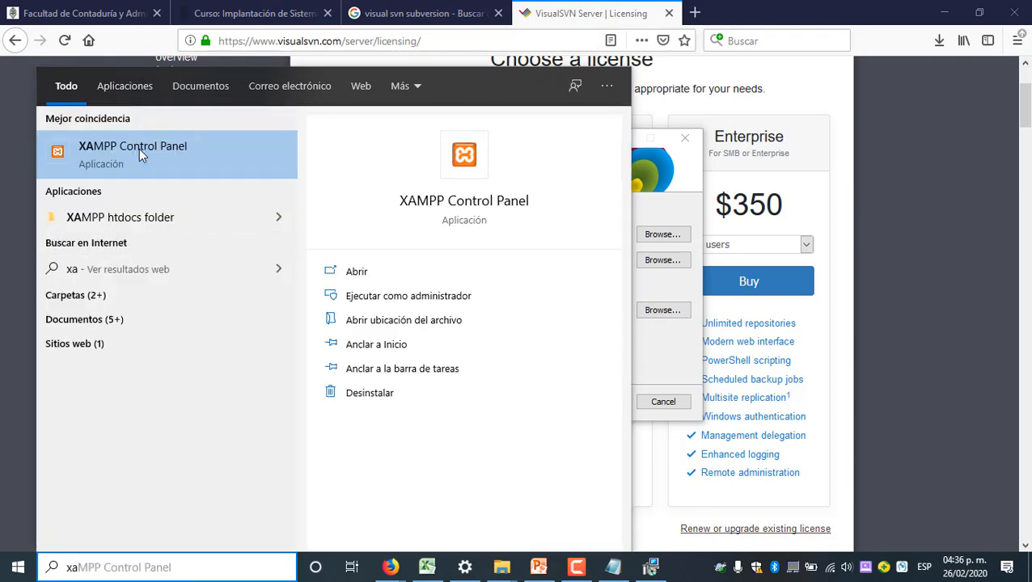
{"action": "left_click", "coordinate": [382, 293]}
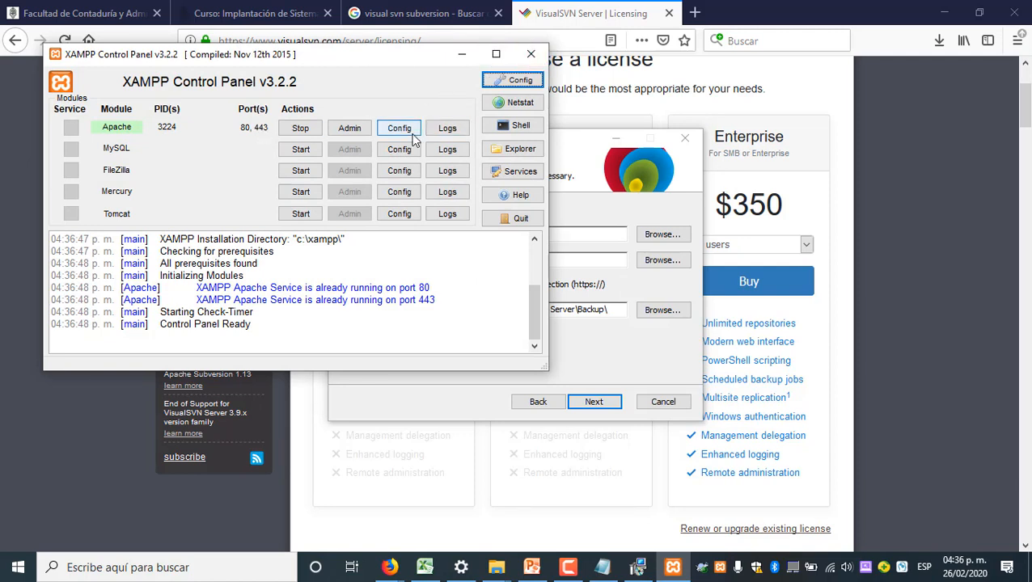
{"action": "left_click", "coordinate": [467, 53]}
Set the VisualSVN Server port to 444 in the initial server configuration and continue the wizard
{"action": "double_click", "coordinate": [441, 284]}
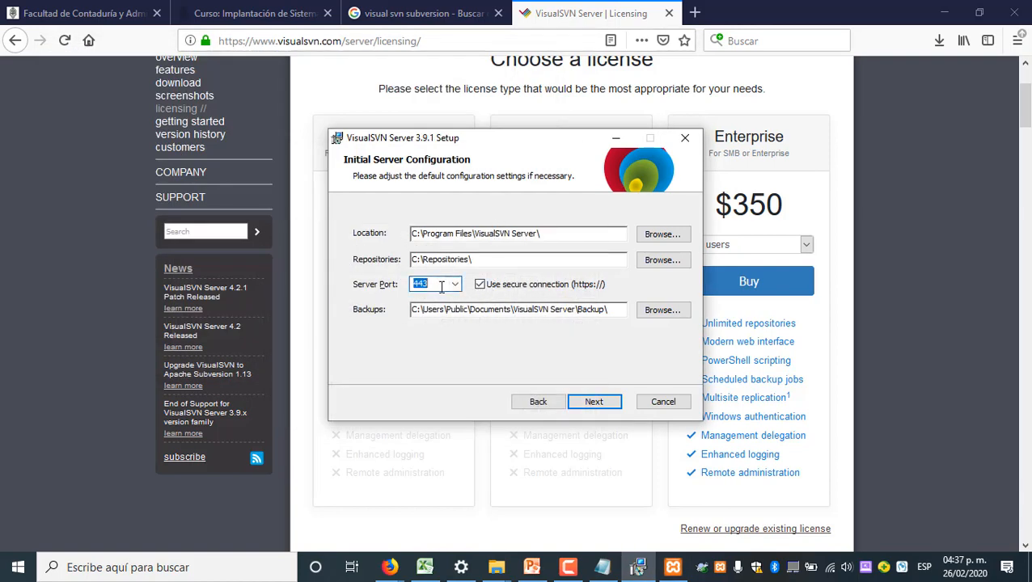
{"action": "left_click", "coordinate": [442, 285]}
{"action": "key", "text": "BackSpace"}
{"action": "key", "text": "BackSpace"}
{"action": "type", "text": "44"}
{"action": "left_click", "coordinate": [596, 402]}
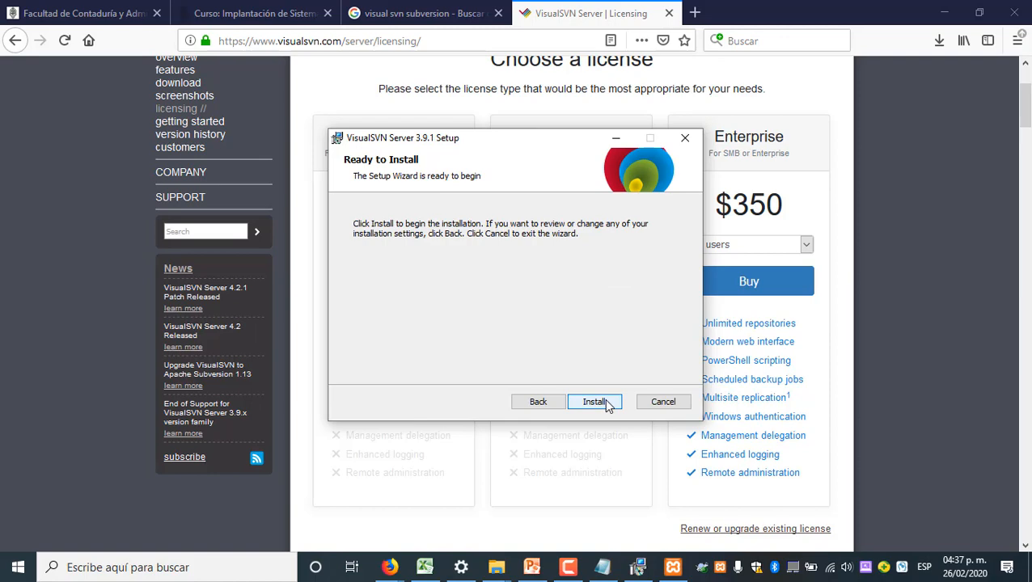
Run the installation and finish the wizard with VisualSVN Server Manager set to start, maximizing the manager window
{"action": "left_click", "coordinate": [597, 402]}
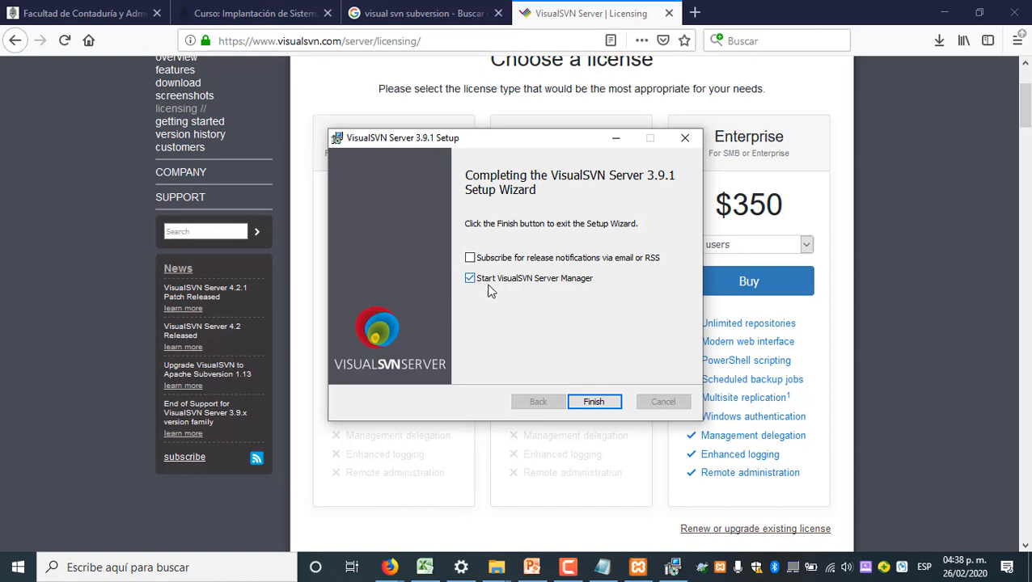
{"action": "left_click", "coordinate": [595, 402]}
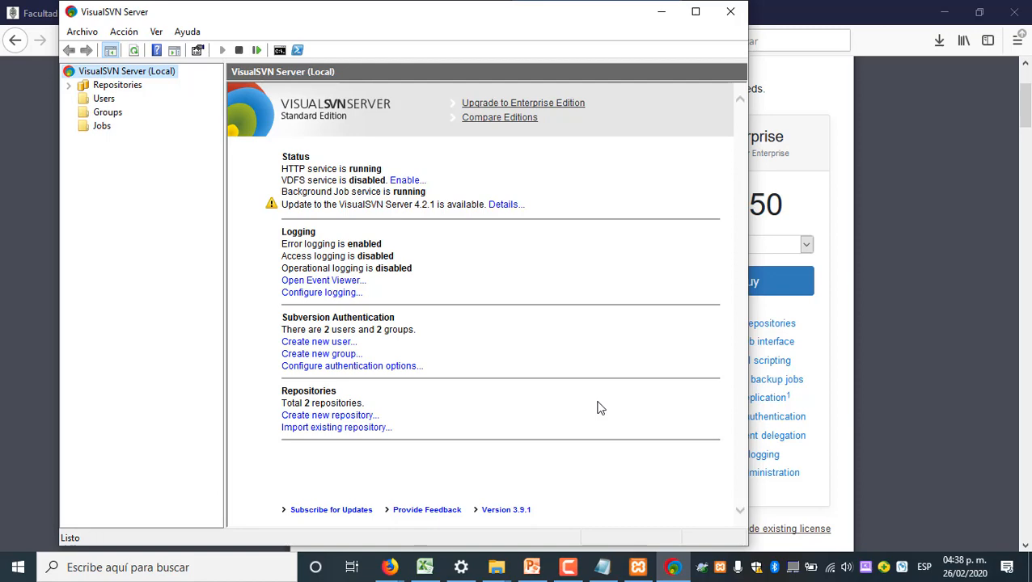
{"action": "left_click", "coordinate": [696, 11]}
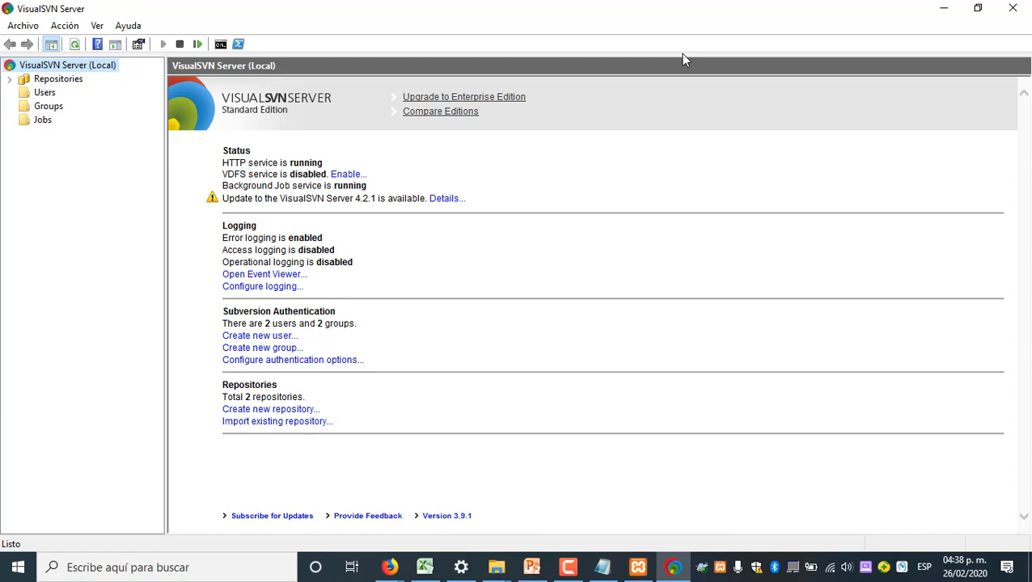
Close VisualSVN Server Manager and reopen it through a Windows search for "visu", with its window maximized
{"action": "left_click", "coordinate": [1011, 10]}
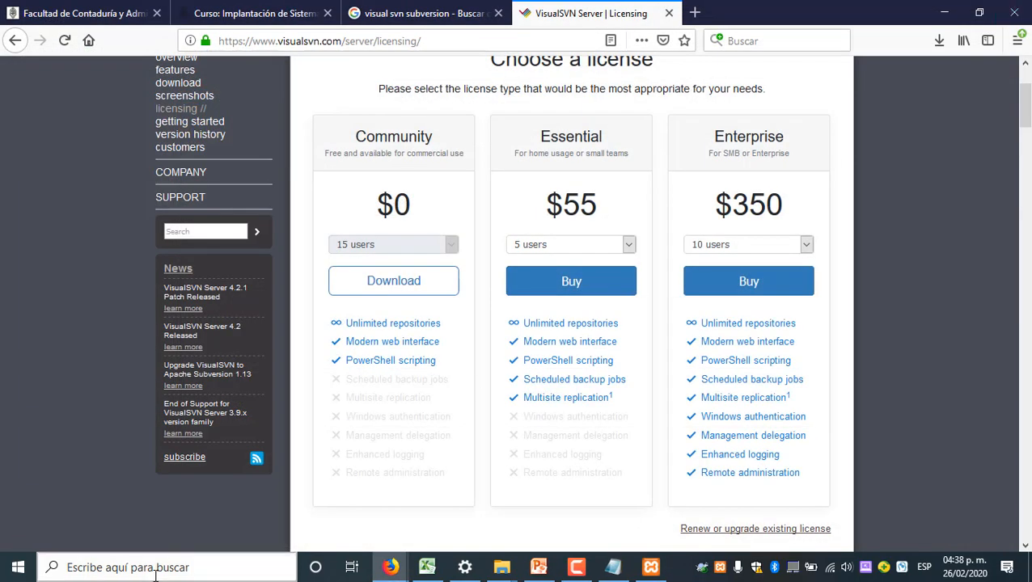
{"action": "left_click", "coordinate": [144, 569]}
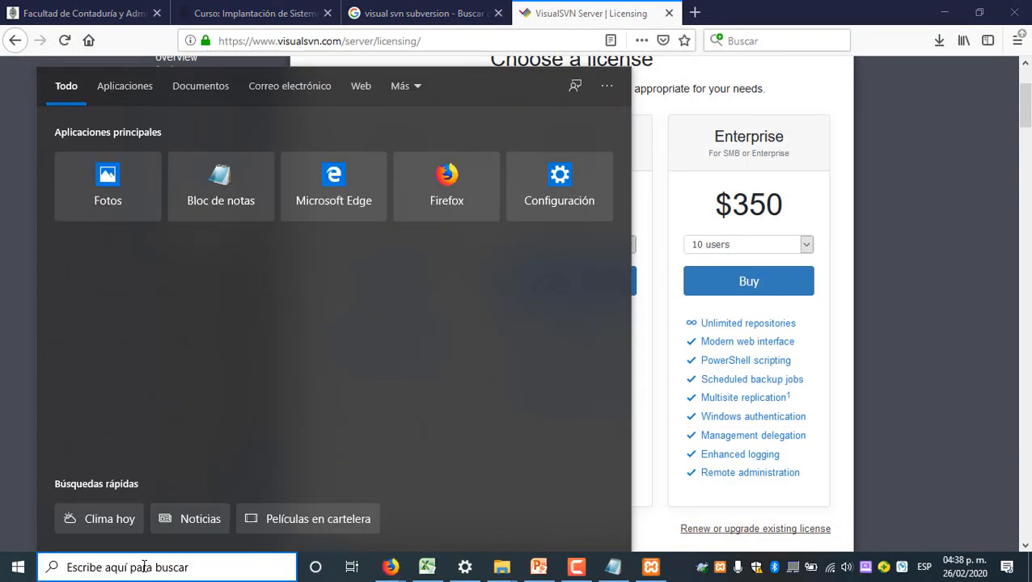
{"action": "type", "text": "visu"}
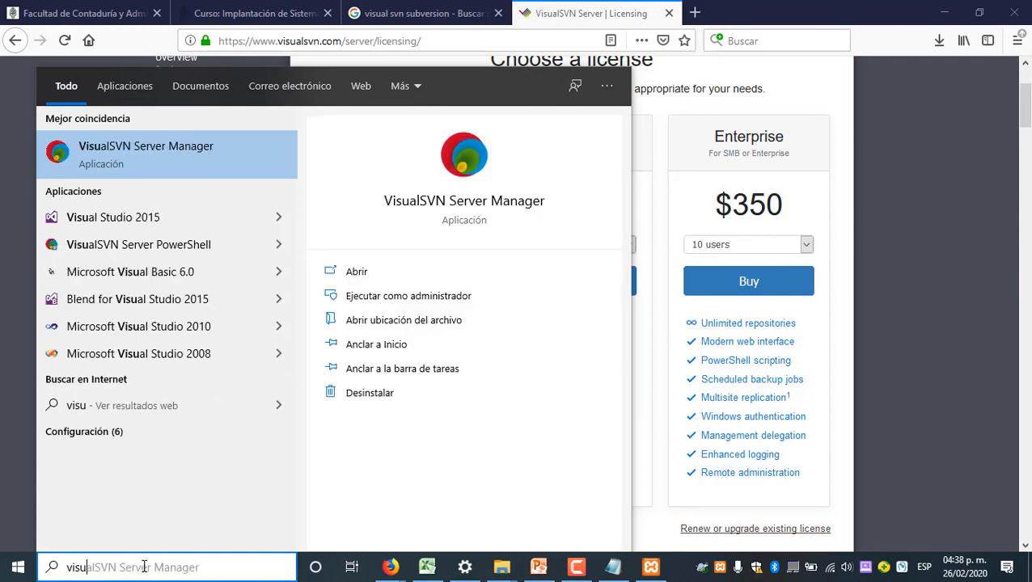
{"action": "left_click", "coordinate": [148, 158]}
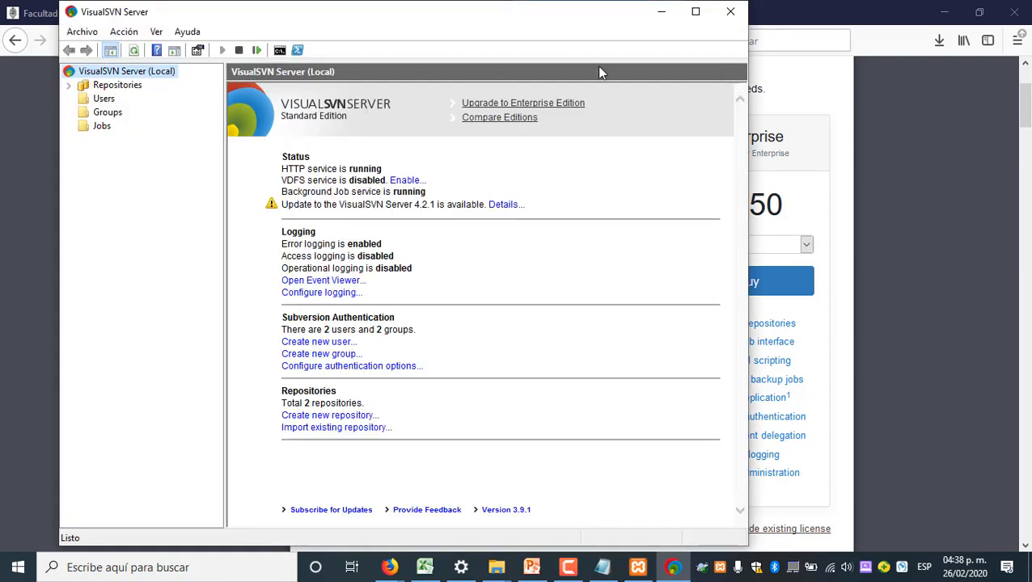
{"action": "left_click", "coordinate": [696, 12]}
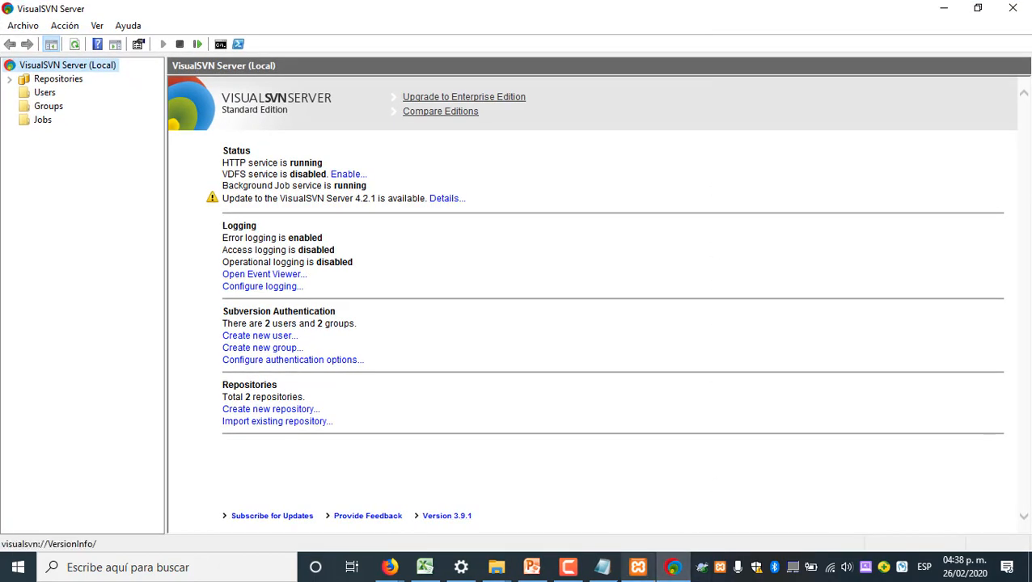
Switch to the PowerPoint presentation, review the Visual SVN installation and Administrador slides, and return to VisualSVN Server
{"action": "left_click", "coordinate": [540, 571]}
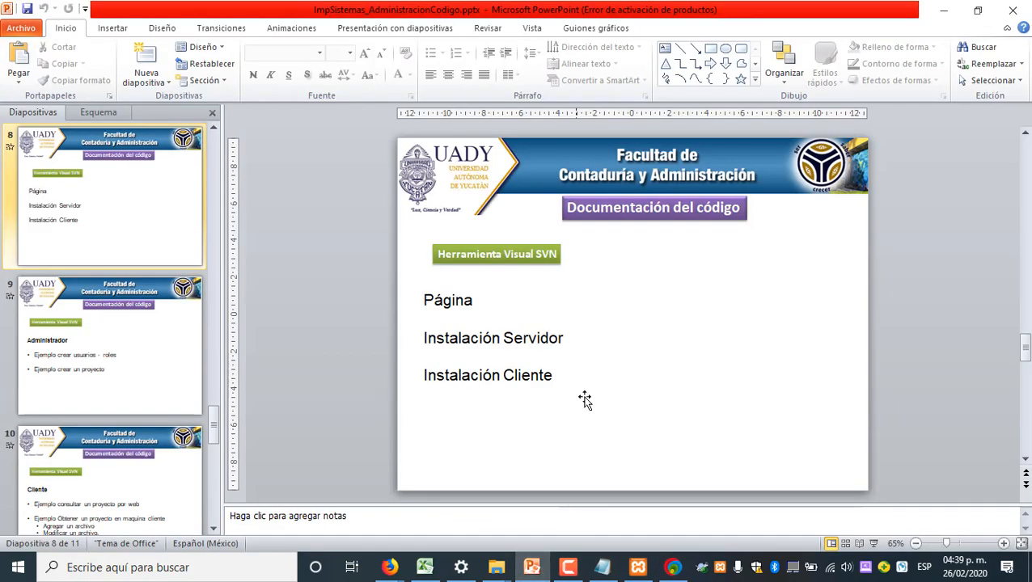
{"action": "left_click", "coordinate": [511, 374]}
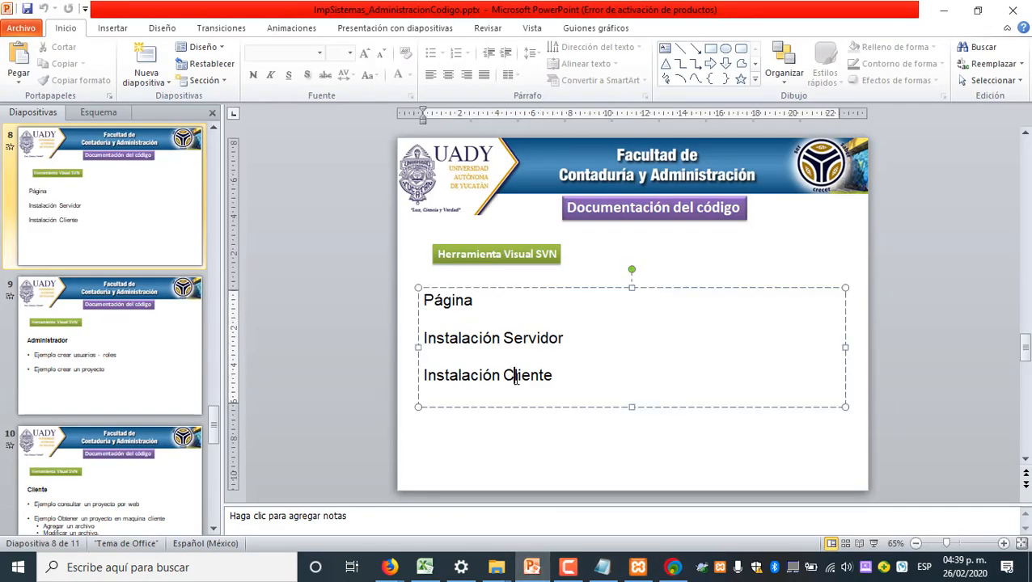
{"action": "left_click", "coordinate": [645, 447]}
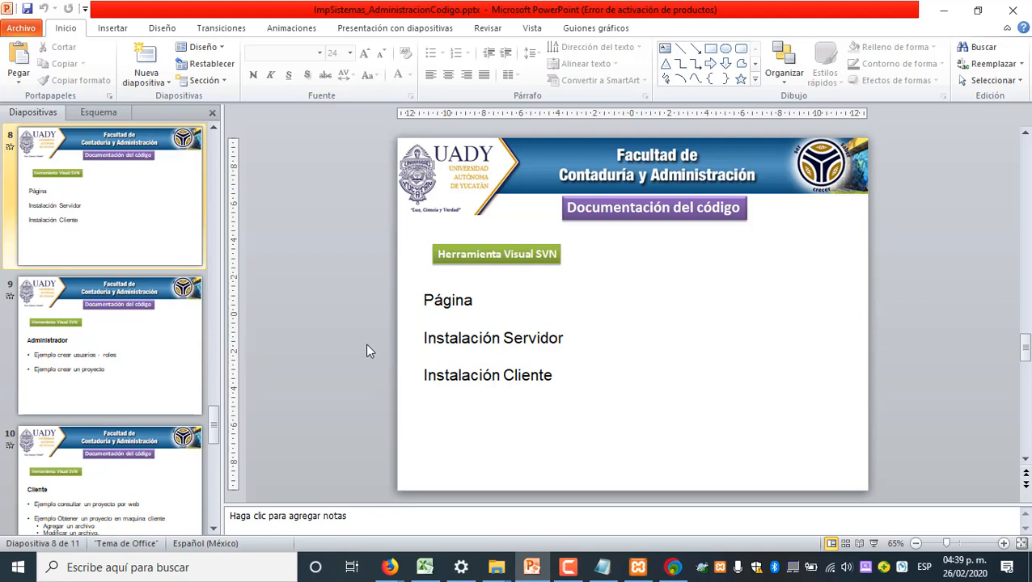
{"action": "scroll", "coordinate": [366, 343], "scroll_direction": "down", "scroll_amount": 1}
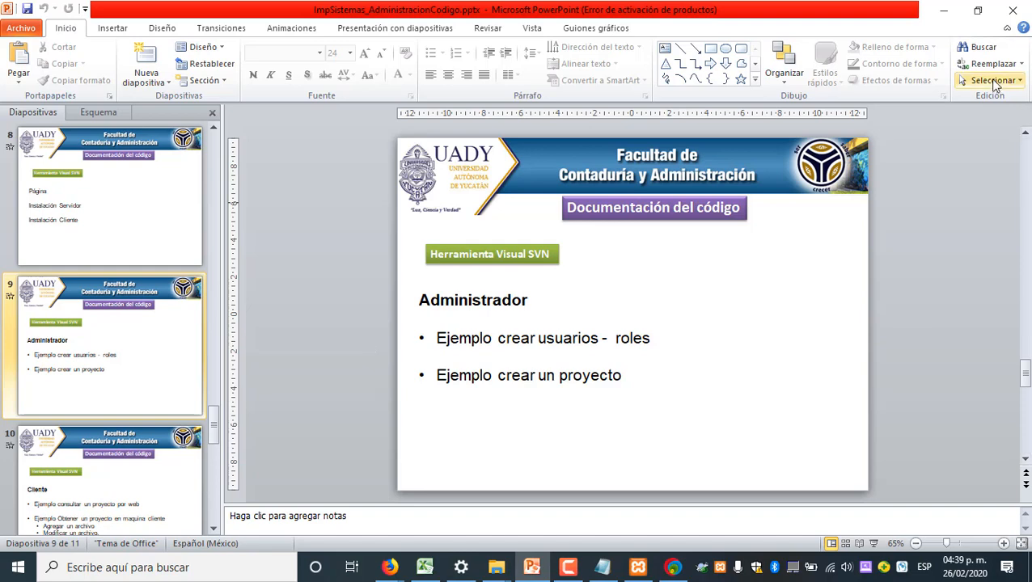
{"action": "left_click", "coordinate": [940, 15]}
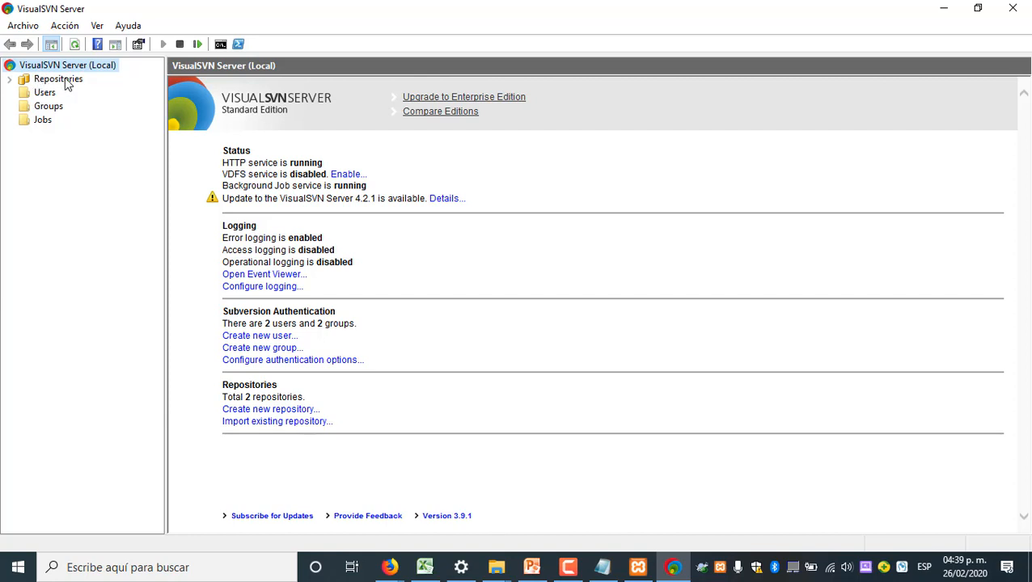
Examine the server's existing repositories, users, groups and jobs
{"action": "left_click", "coordinate": [10, 80]}
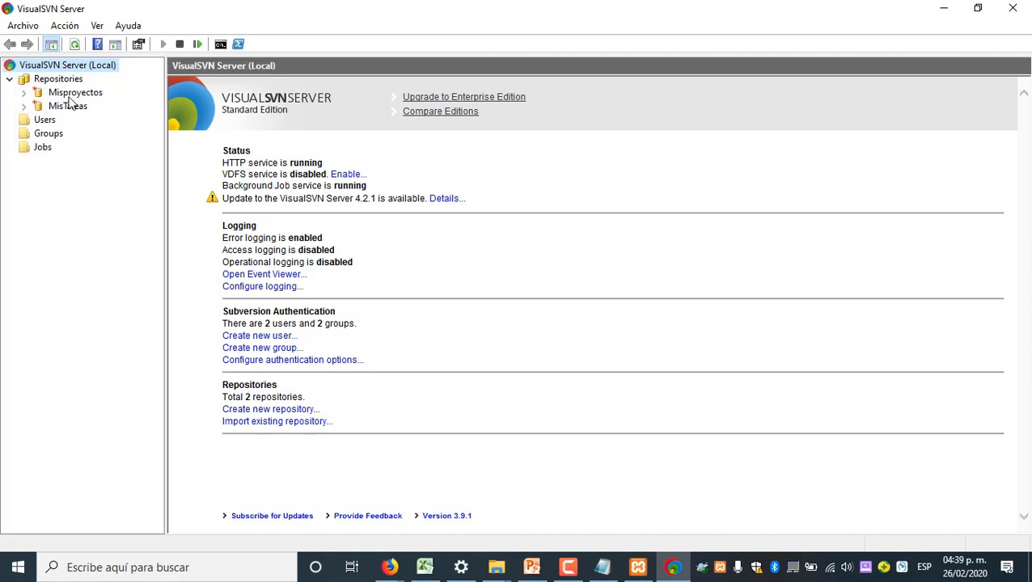
{"action": "left_click", "coordinate": [10, 80]}
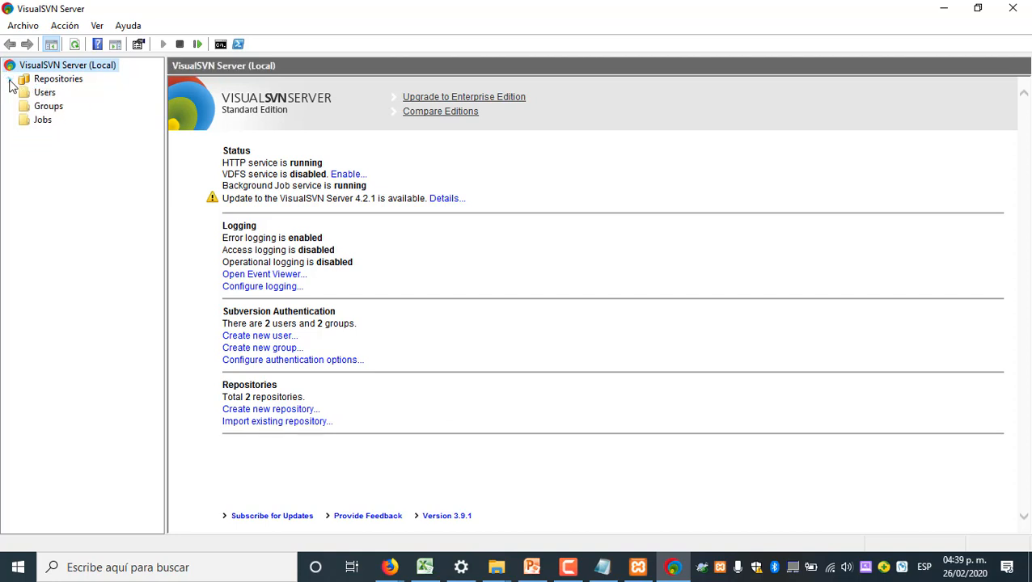
{"action": "left_click", "coordinate": [43, 93]}
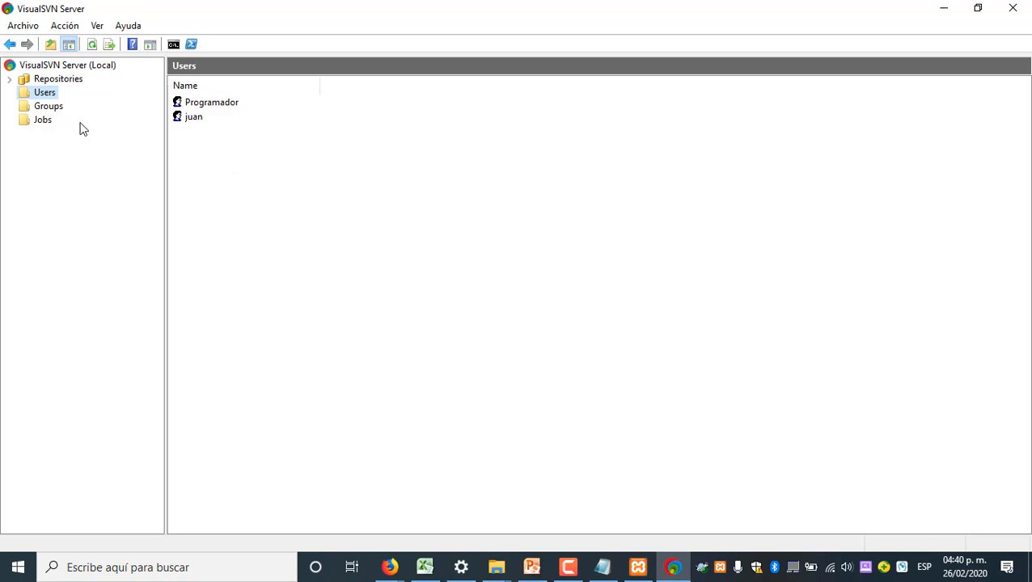
{"action": "left_click", "coordinate": [44, 112]}
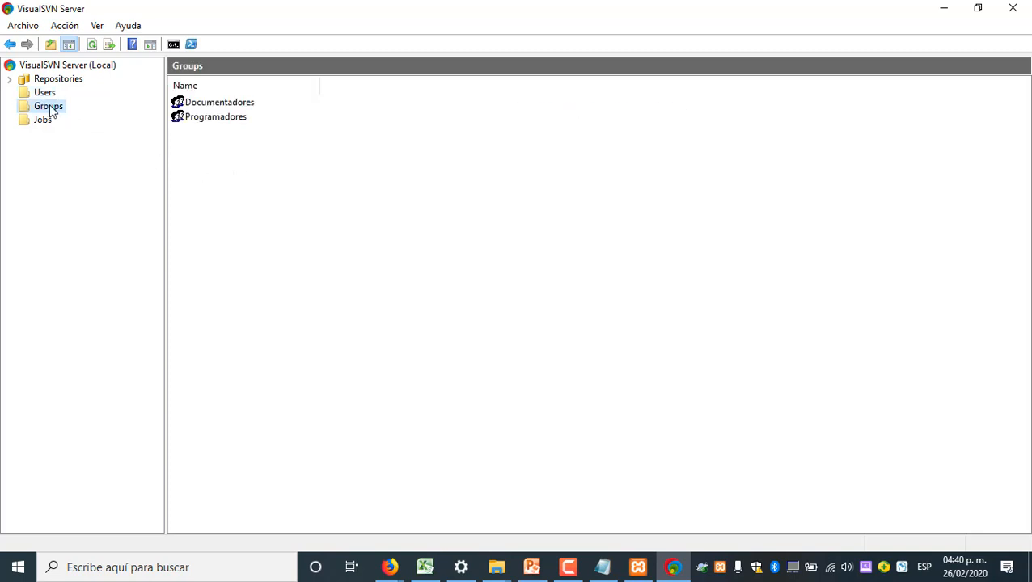
{"action": "left_click", "coordinate": [43, 123]}
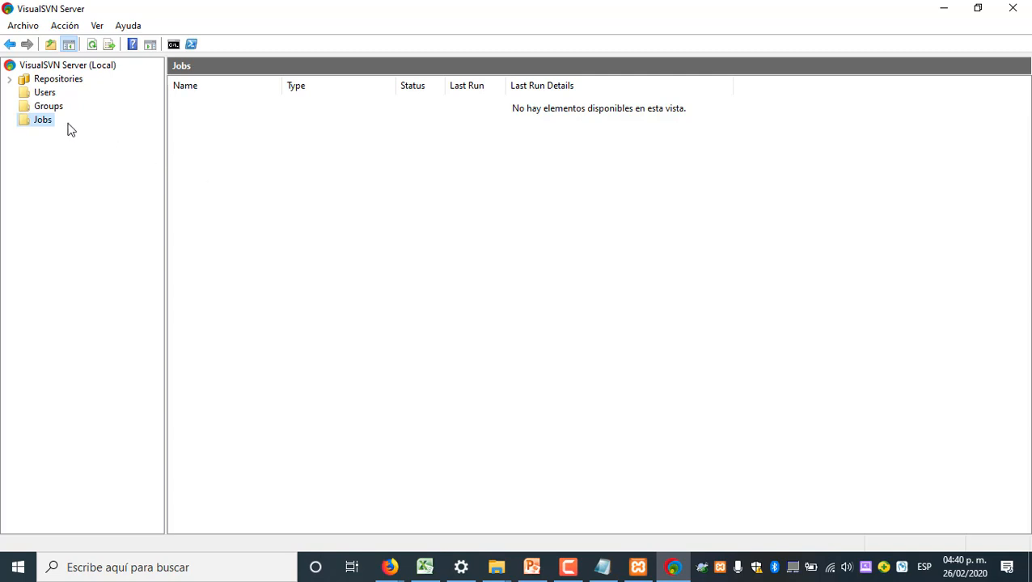
Start a new backup job with "Respaldo" as both its name and description
{"action": "right_click", "coordinate": [41, 123]}
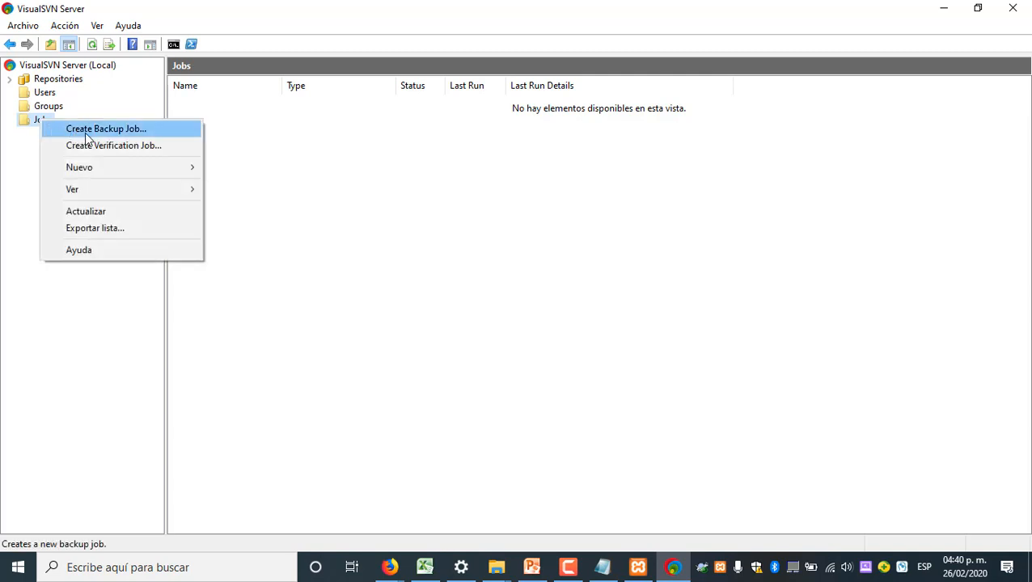
{"action": "left_click", "coordinate": [144, 130]}
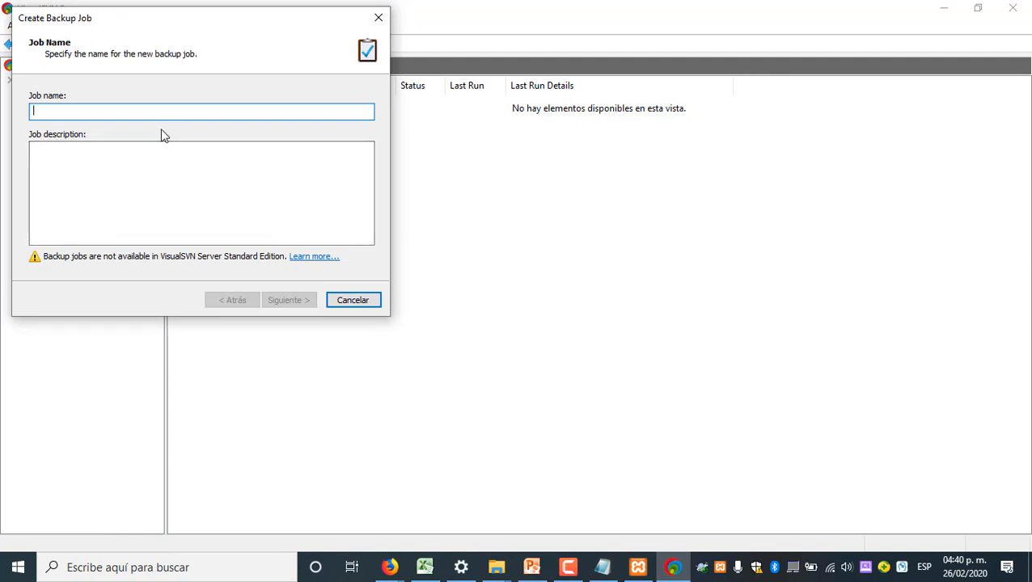
{"action": "type", "text": "Respaldo"}
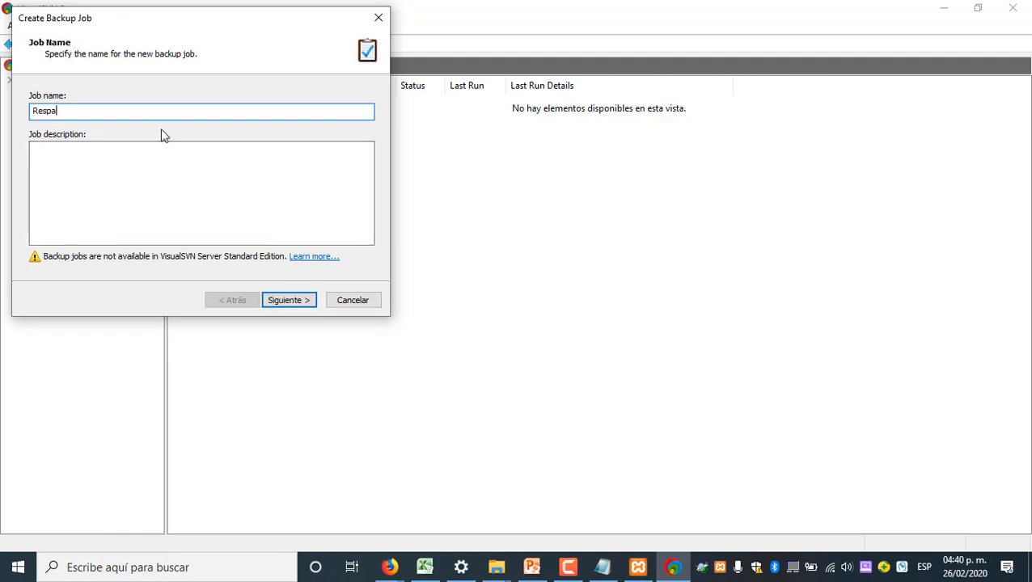
{"action": "left_click", "coordinate": [68, 160]}
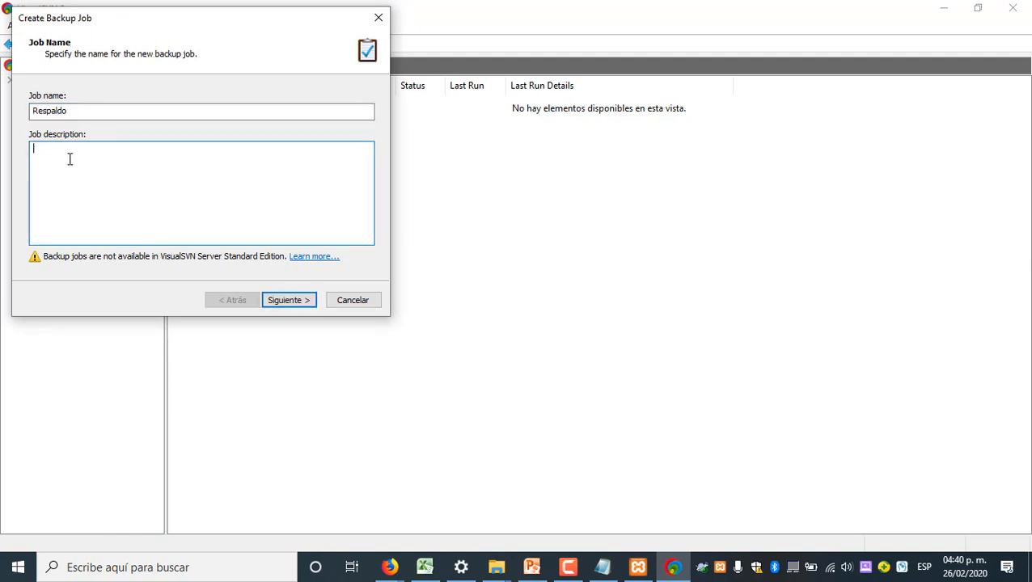
{"action": "type", "text": "Respaldo"}
{"action": "left_click", "coordinate": [292, 302]}
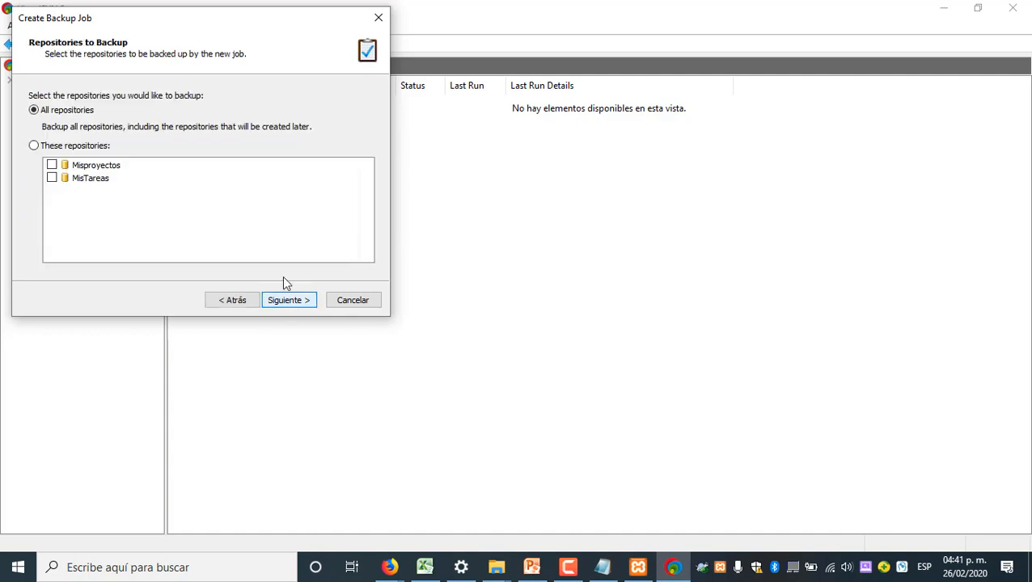
Set the backup job to cover all repositories, using the default destination folder and no encryption
{"action": "left_click", "coordinate": [232, 301]}
{"action": "left_click", "coordinate": [290, 302]}
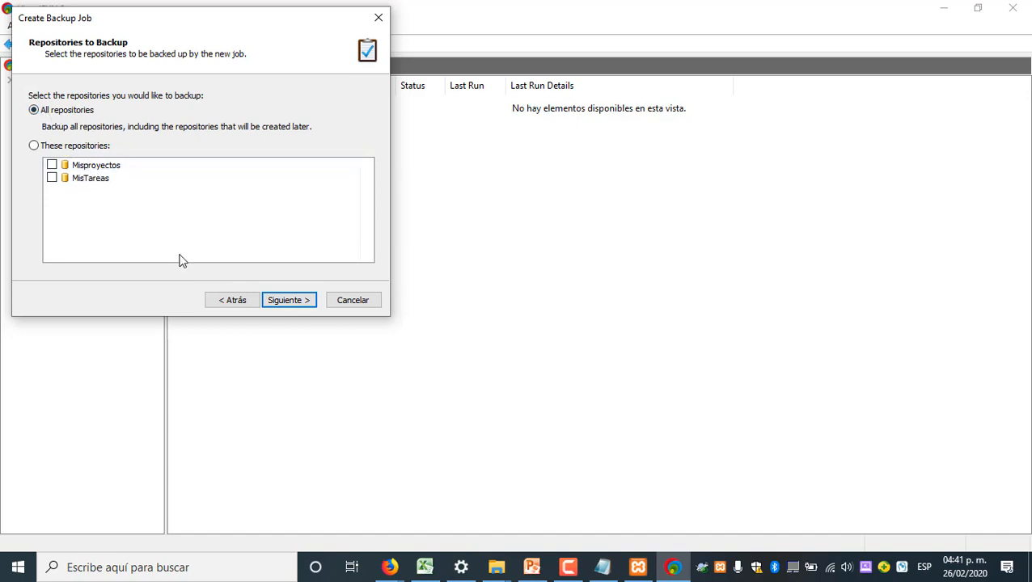
{"action": "left_click", "coordinate": [280, 302]}
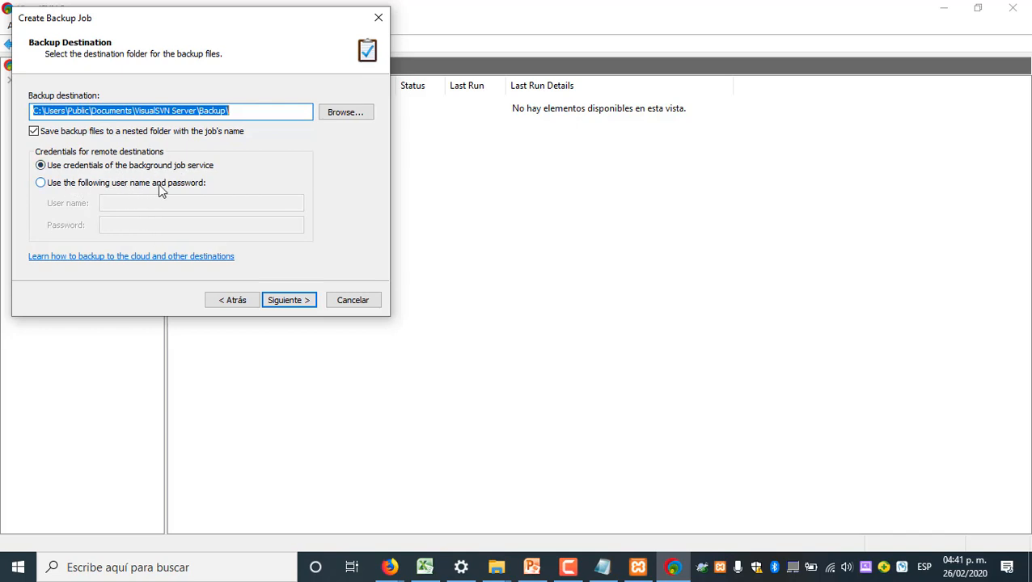
{"action": "left_click", "coordinate": [290, 304]}
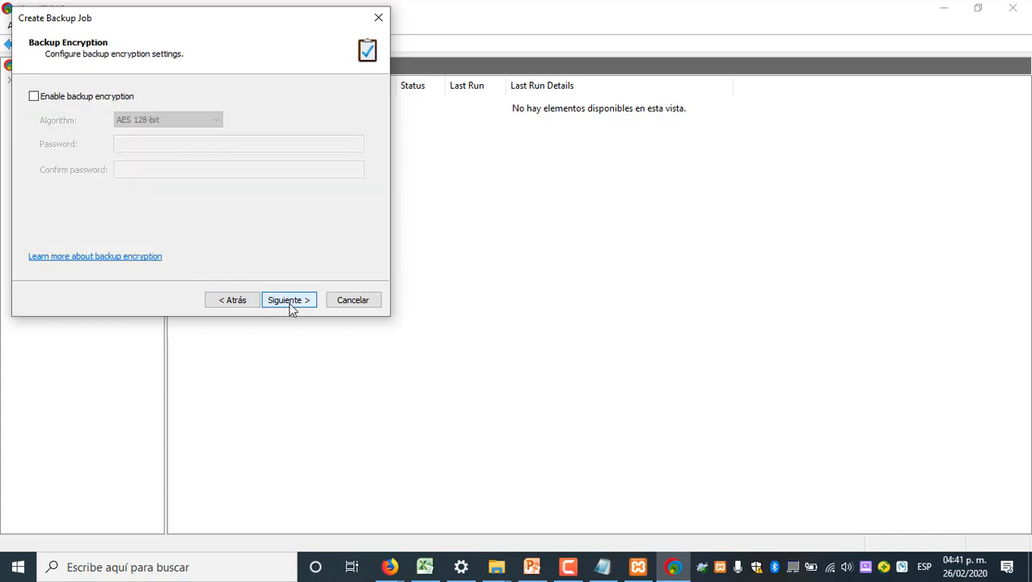
{"action": "left_click", "coordinate": [84, 98]}
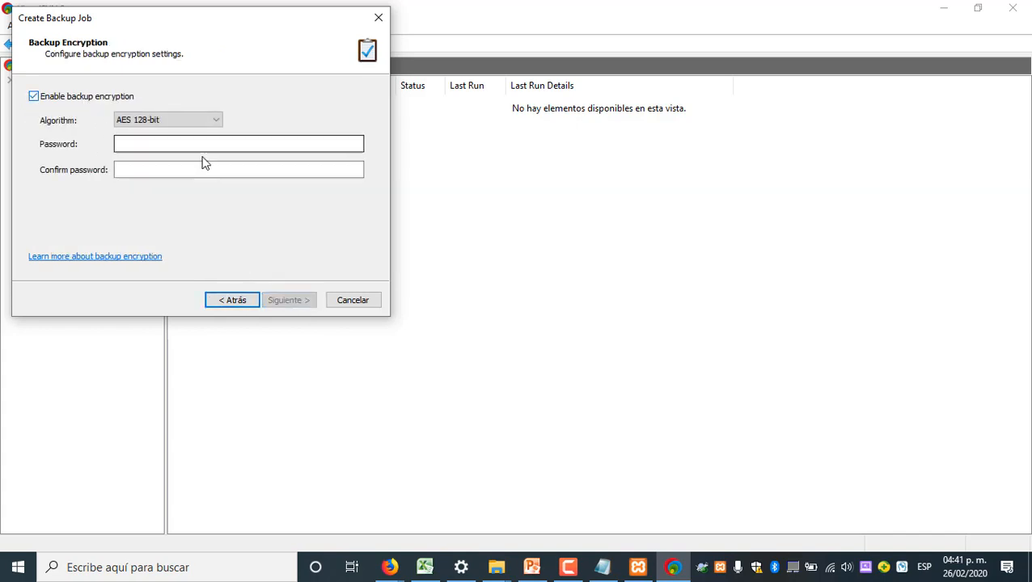
{"action": "left_click", "coordinate": [61, 98]}
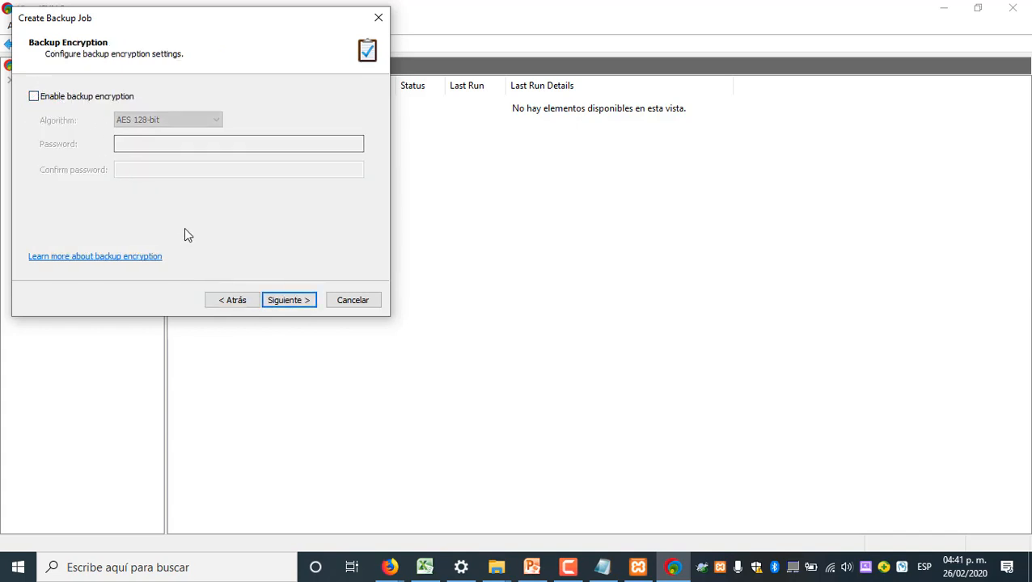
Try to create the job as an incremental weekday backup at 06:00 p. m. with 30-day retention, and cancel the wizard
{"action": "left_click", "coordinate": [280, 300]}
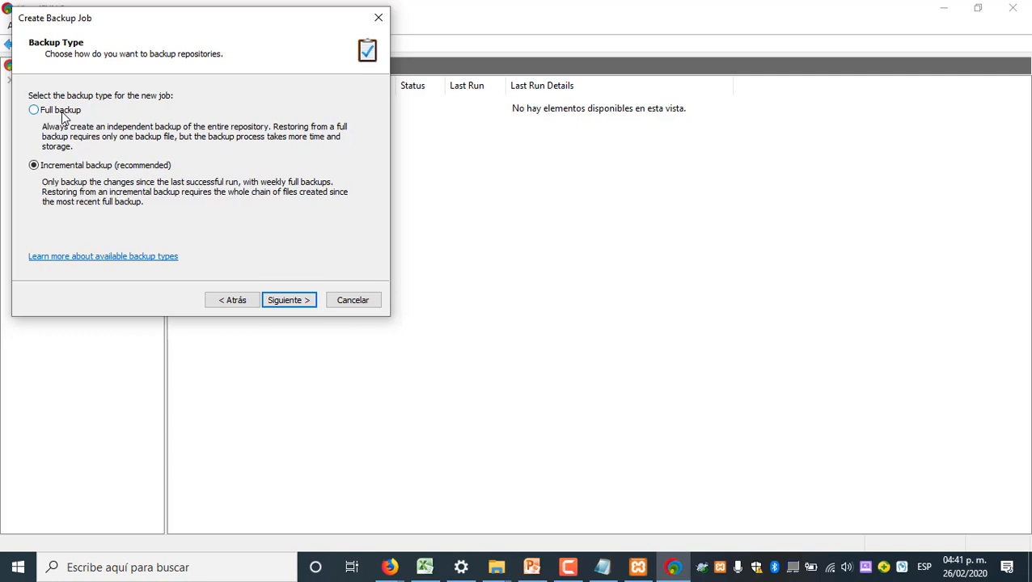
{"action": "left_click", "coordinate": [285, 301]}
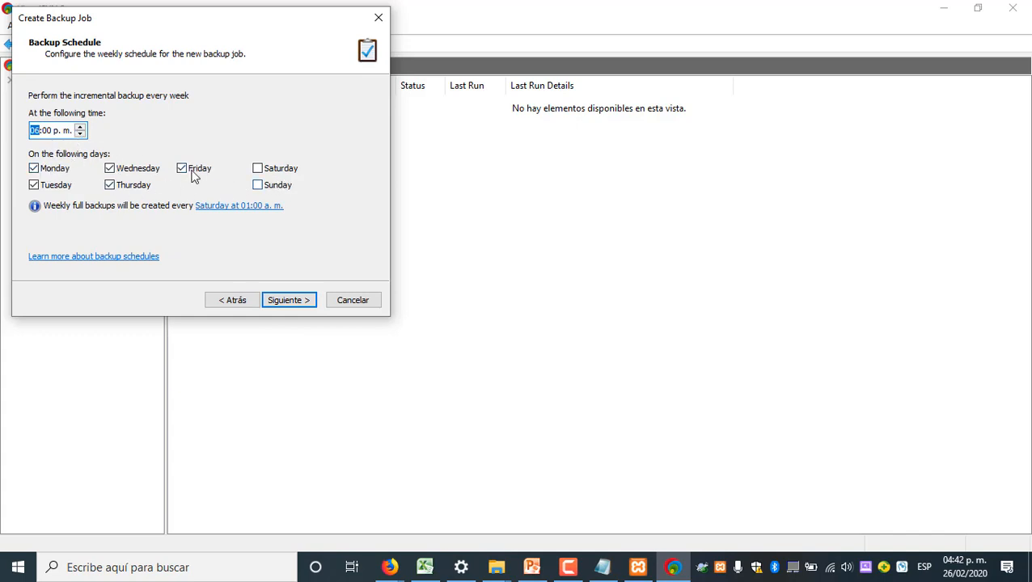
{"action": "left_click", "coordinate": [282, 301]}
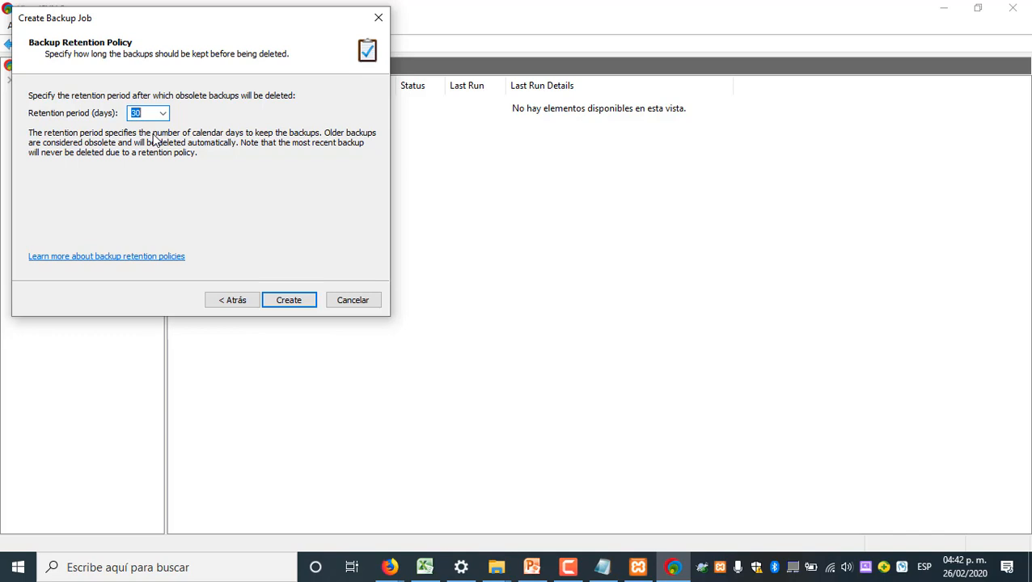
{"action": "left_click", "coordinate": [287, 304]}
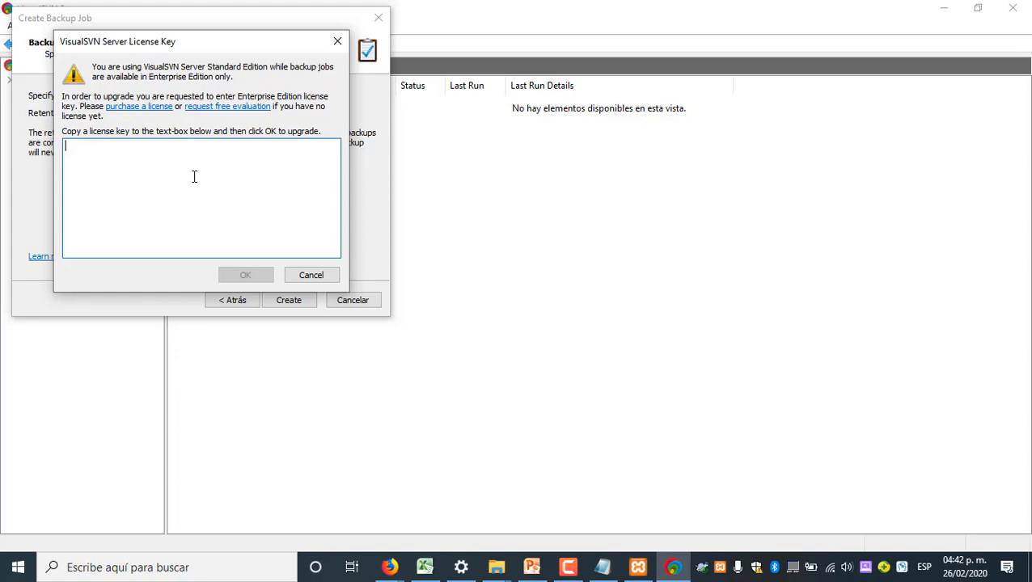
{"action": "left_click", "coordinate": [308, 278]}
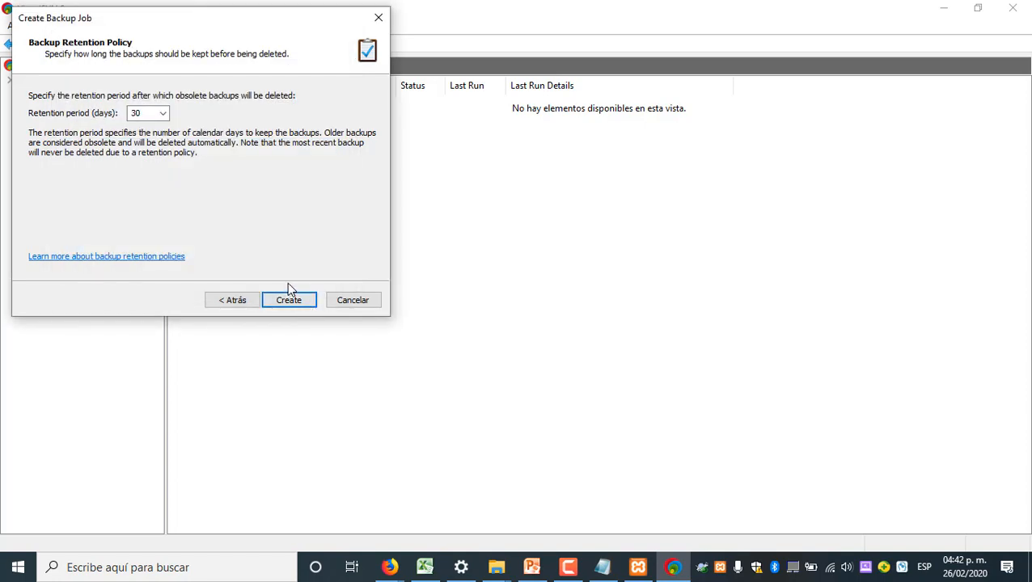
{"action": "left_click", "coordinate": [346, 301]}
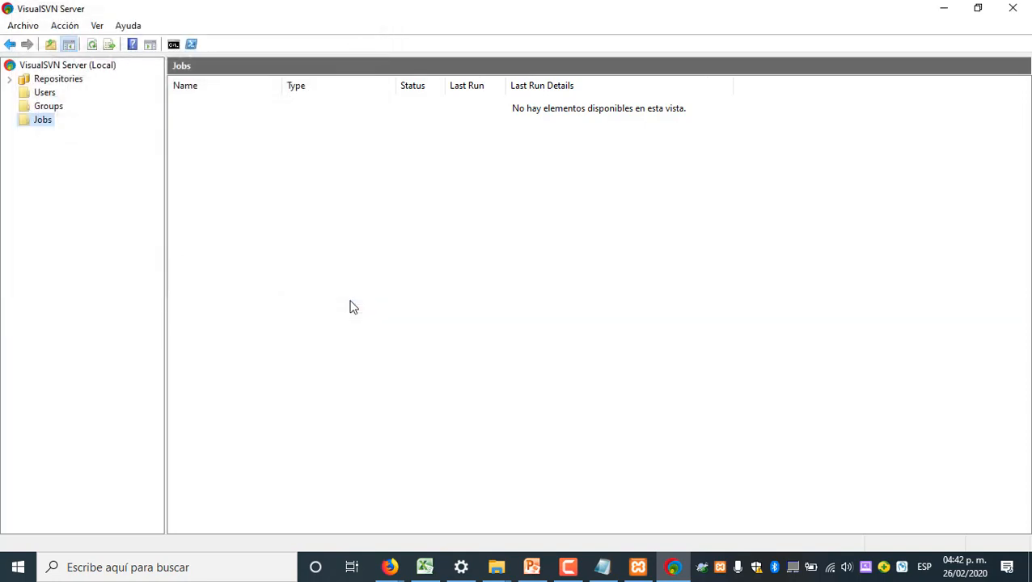
Delete the existing Documentadores and Programadores groups from the server
{"action": "left_click", "coordinate": [53, 107]}
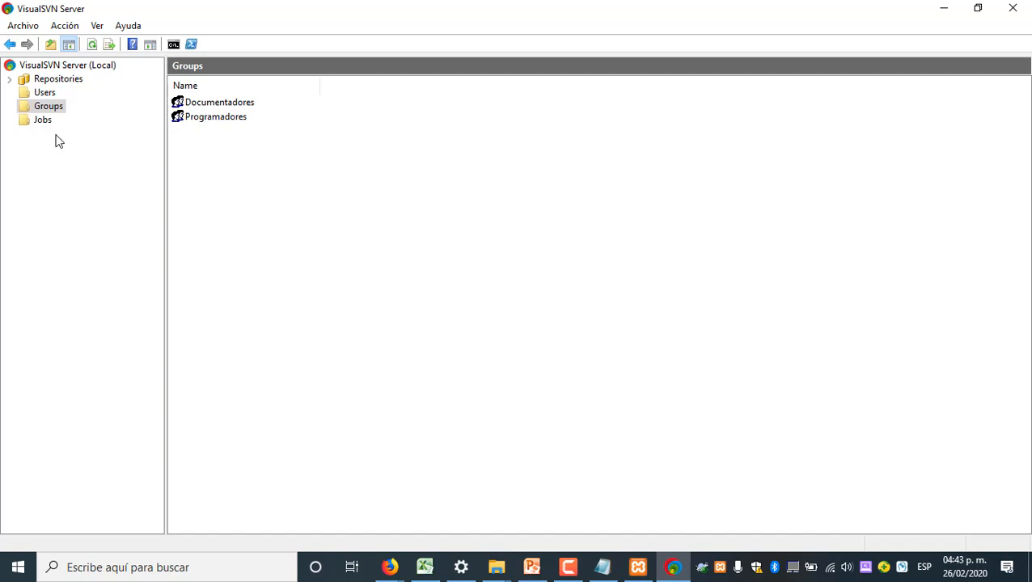
{"action": "right_click", "coordinate": [217, 174]}
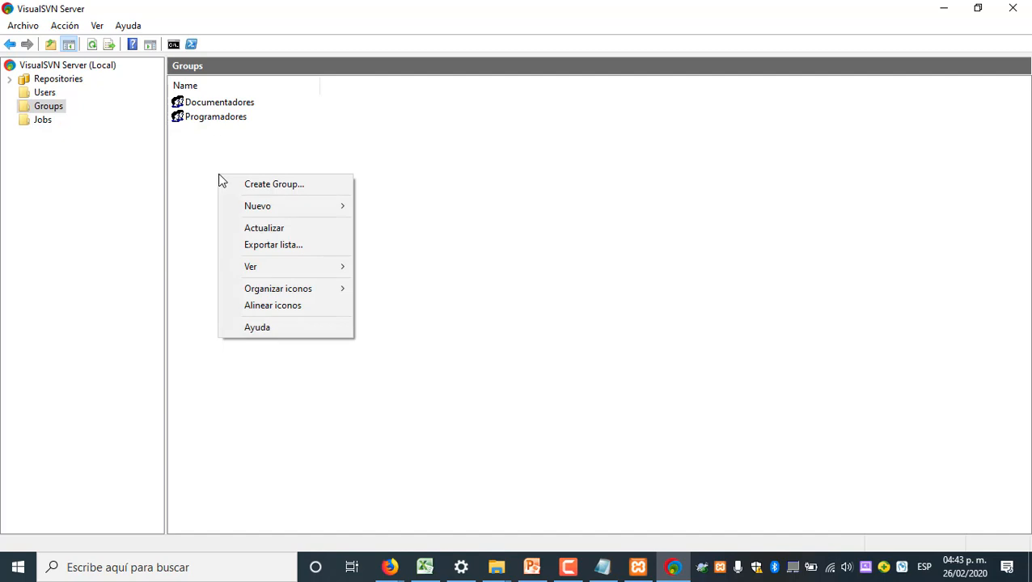
{"action": "left_click", "coordinate": [262, 139]}
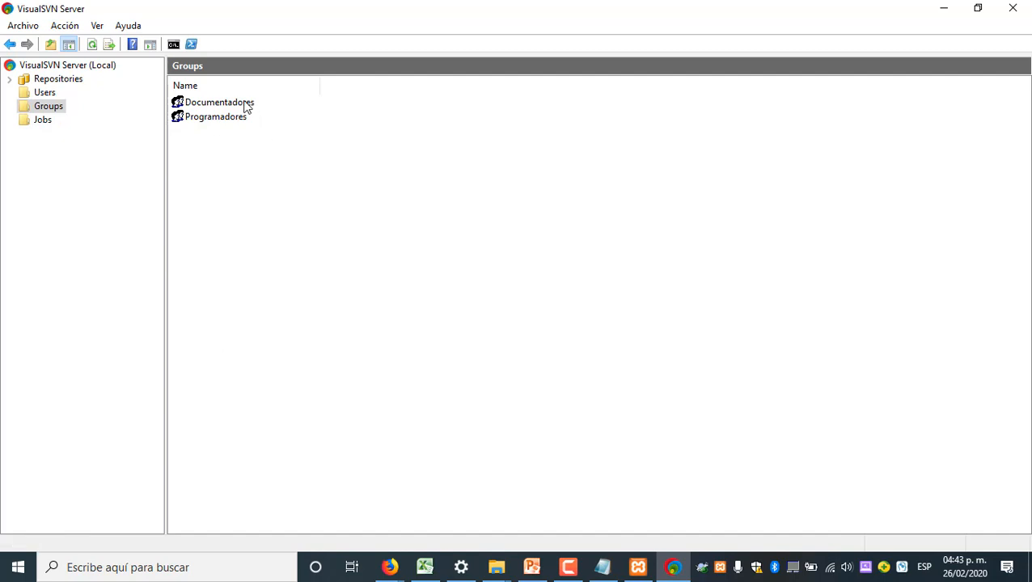
{"action": "right_click", "coordinate": [247, 108]}
{"action": "left_click", "coordinate": [299, 132]}
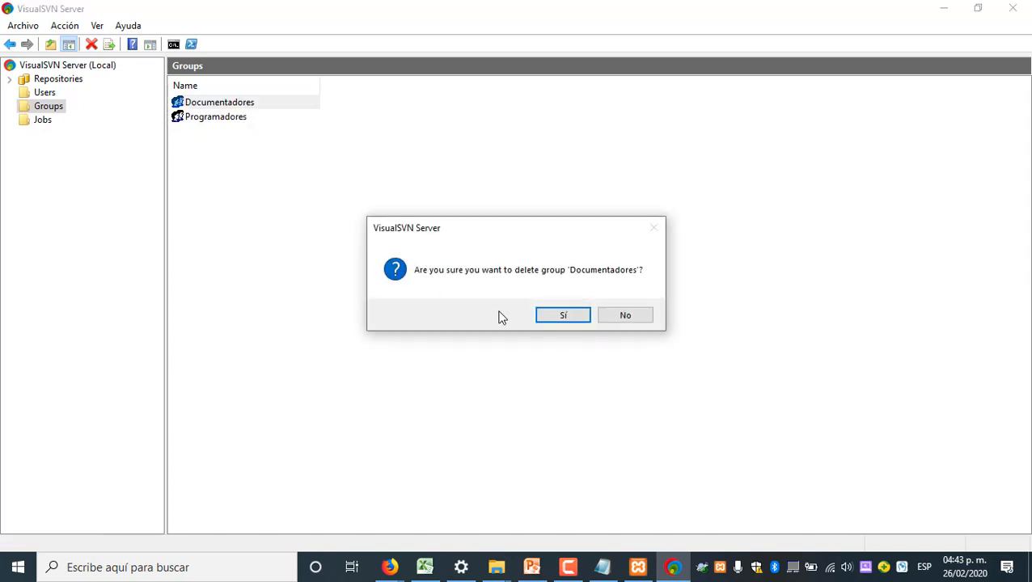
{"action": "left_click", "coordinate": [559, 317]}
{"action": "right_click", "coordinate": [219, 106]}
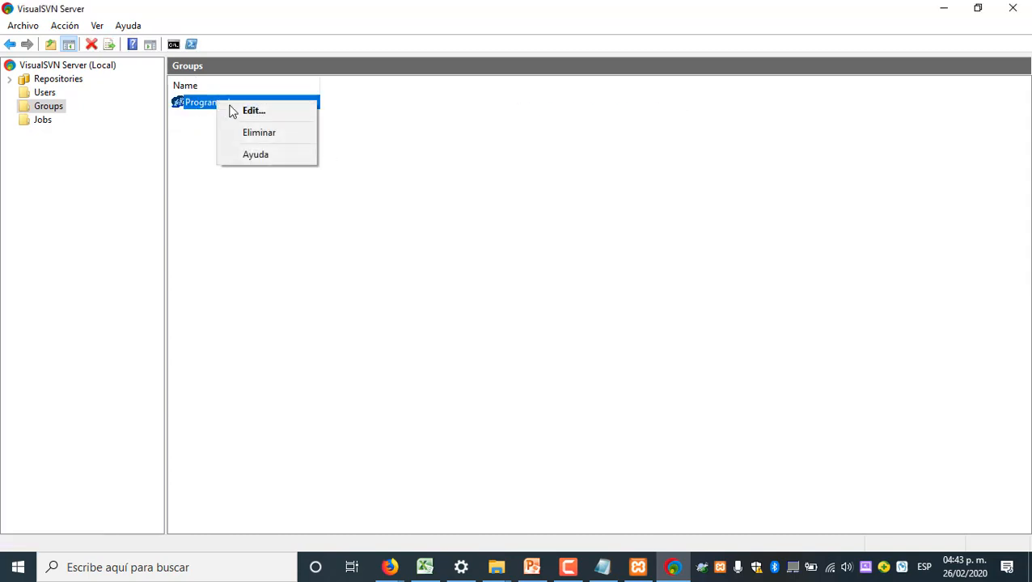
{"action": "left_click", "coordinate": [264, 136]}
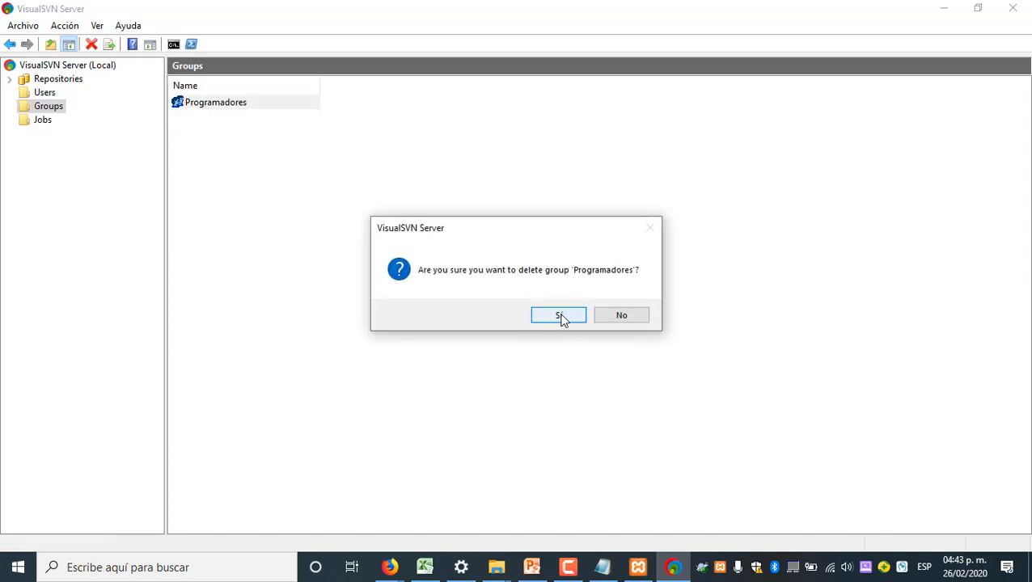
{"action": "left_click", "coordinate": [560, 317]}
Create a new group named Programadores without any members
{"action": "right_click", "coordinate": [235, 120]}
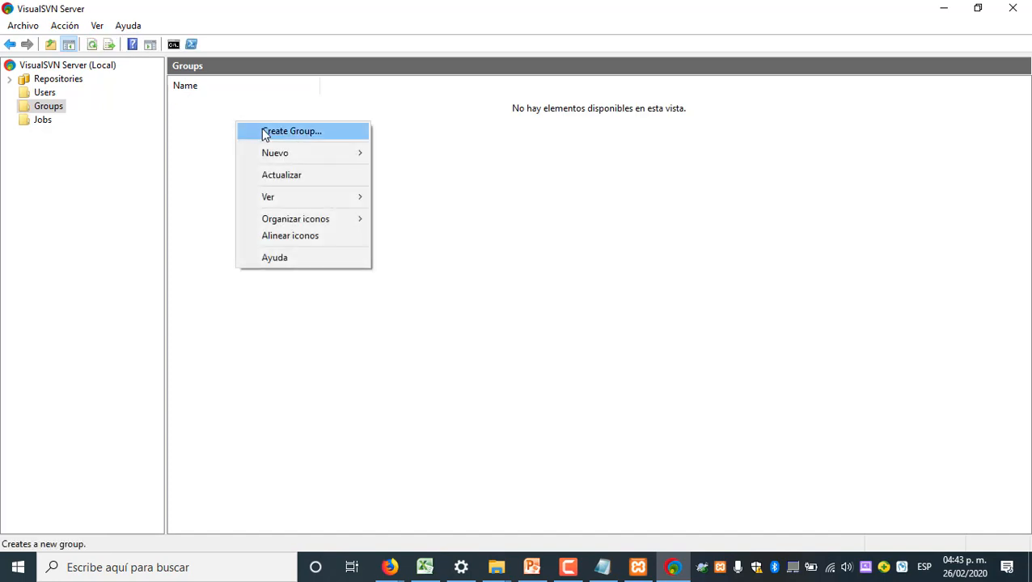
{"action": "left_click", "coordinate": [265, 134]}
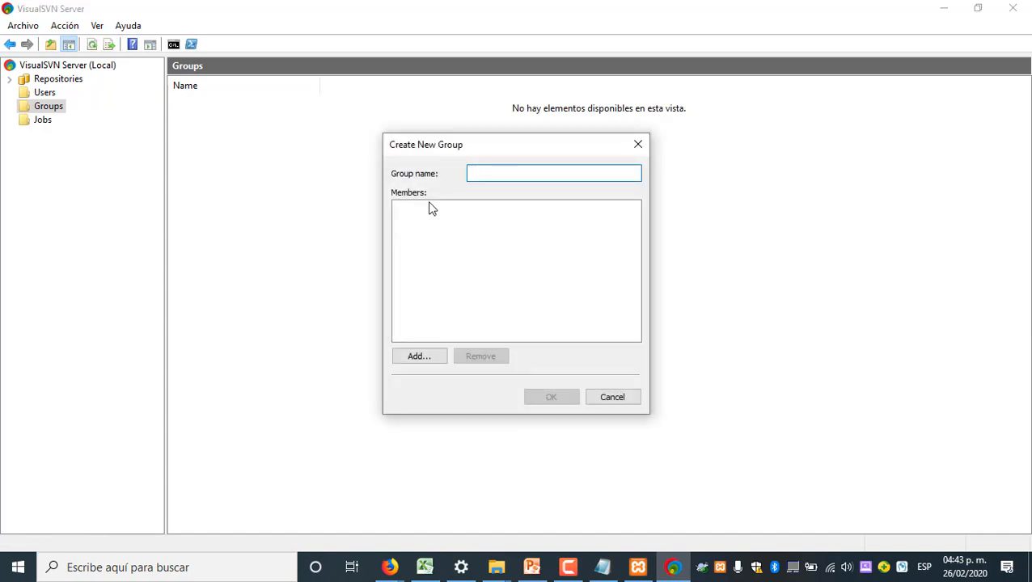
{"action": "type", "text": "Prograa"}
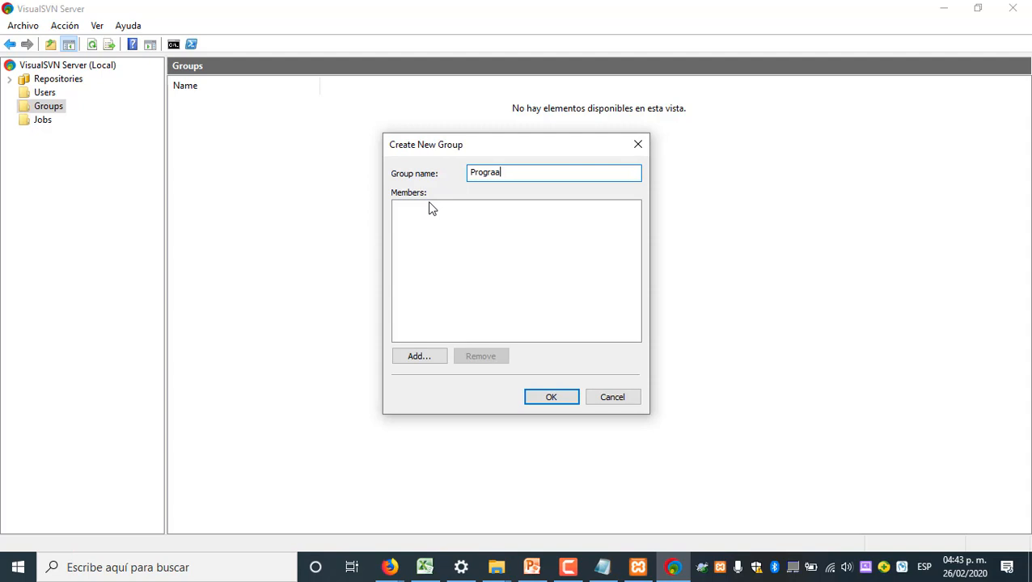
{"action": "key", "text": "BackSpace"}
{"action": "type", "text": "madores"}
{"action": "left_click", "coordinate": [455, 229]}
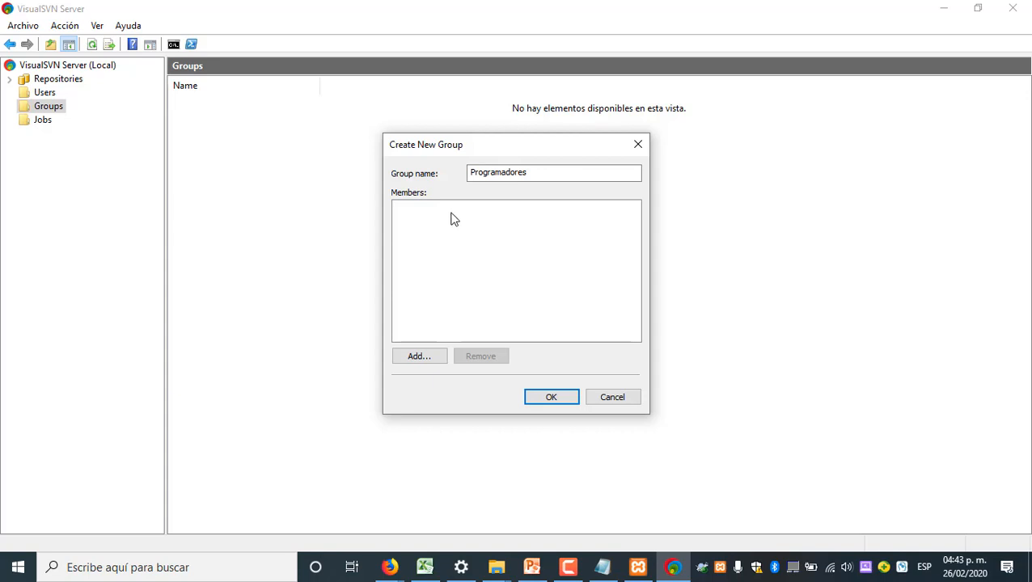
{"action": "left_click", "coordinate": [551, 397]}
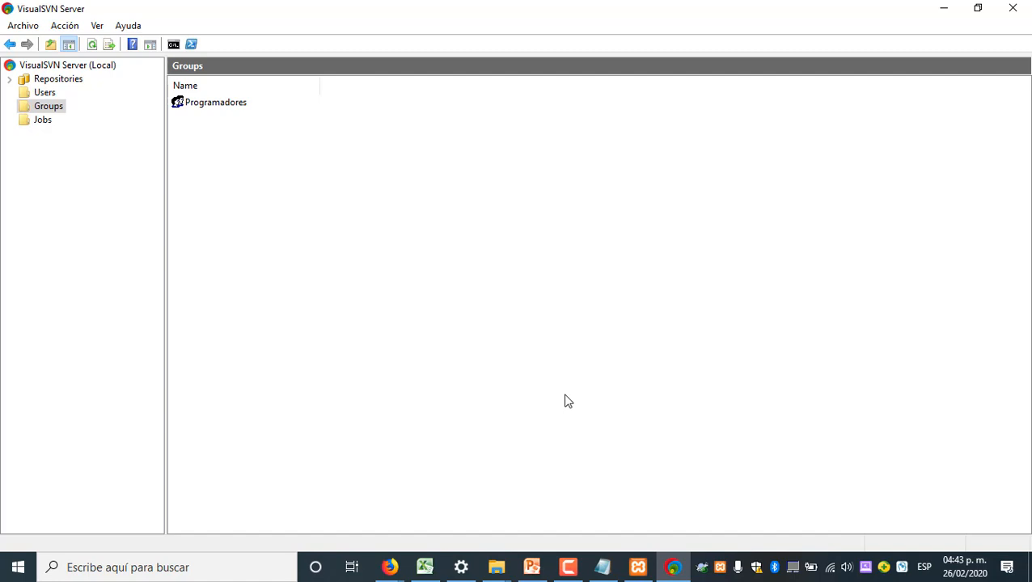
Create a second group named Documentador without any members
{"action": "right_click", "coordinate": [210, 187]}
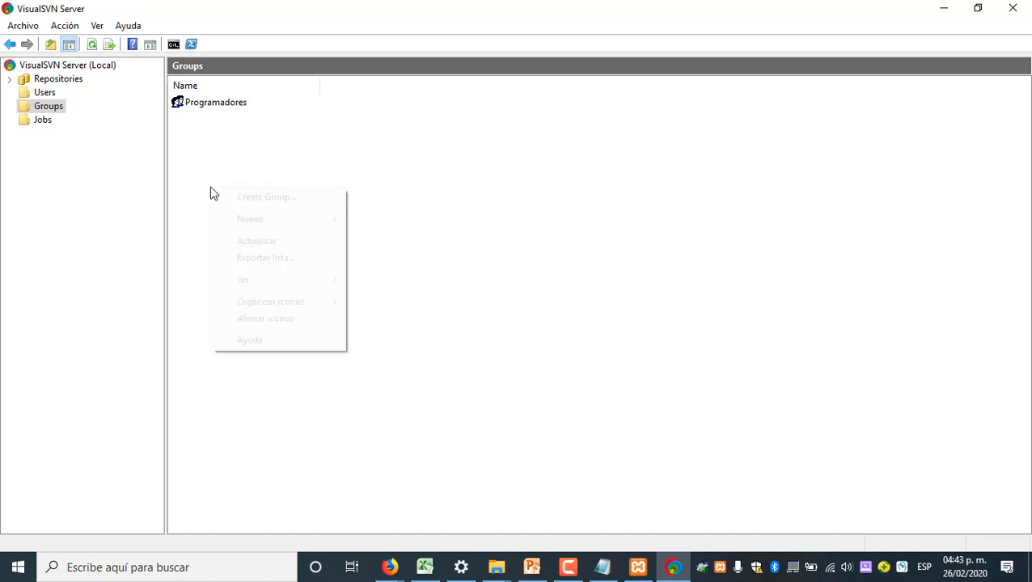
{"action": "left_click", "coordinate": [274, 194]}
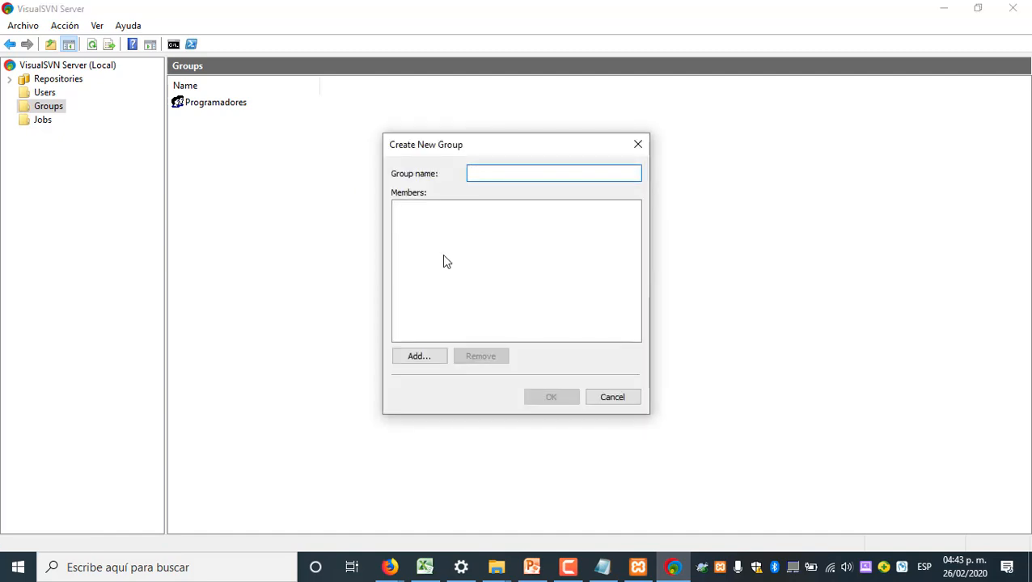
{"action": "type", "text": "Implement"}
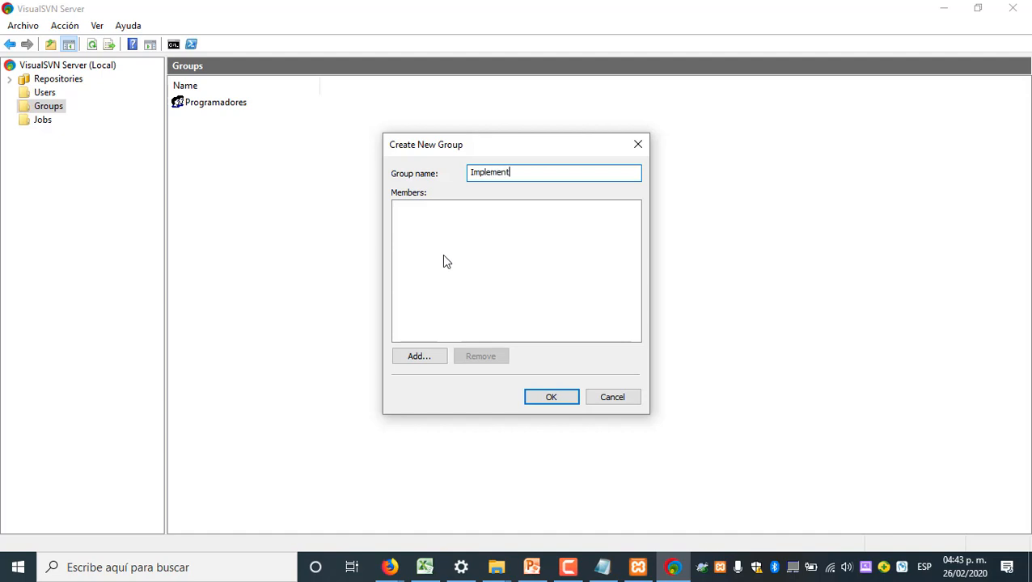
{"action": "type", "text": "adores"}
{"action": "key", "text": "ctrl+a"}
{"action": "type", "text": "Documentador"}
{"action": "left_click", "coordinate": [553, 400]}
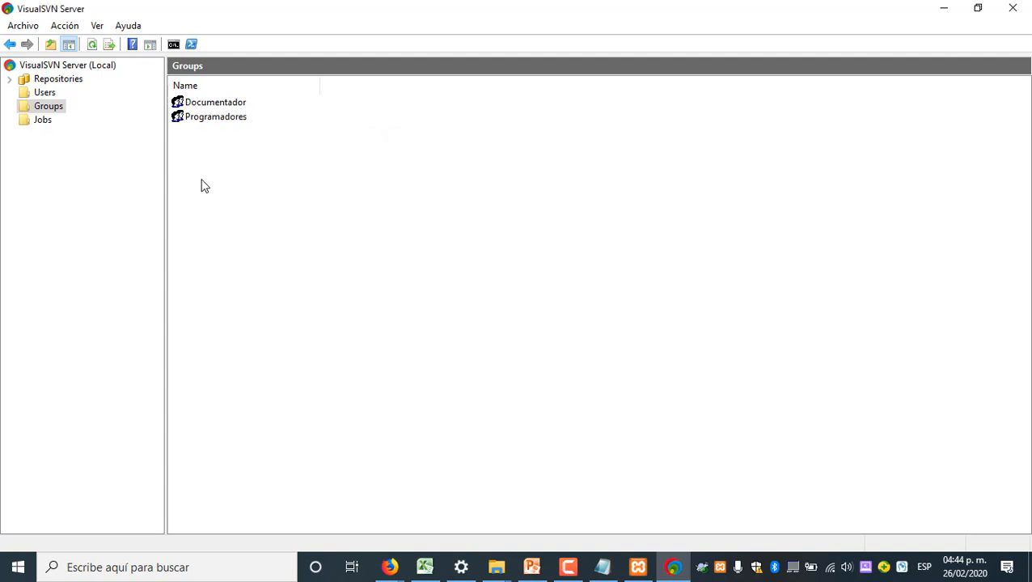
Delete both existing user accounts from the server's users
{"action": "left_click", "coordinate": [37, 94]}
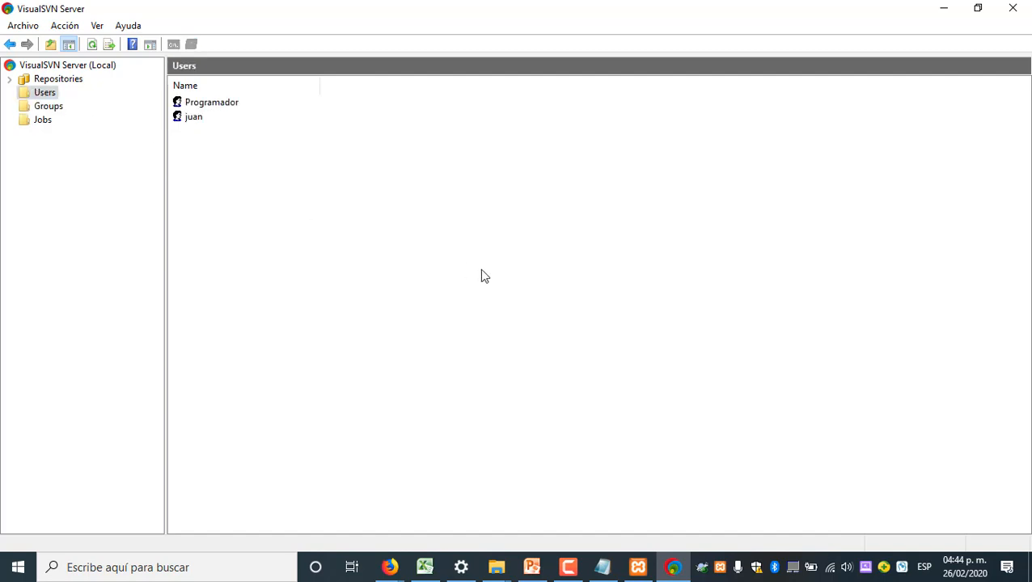
{"action": "left_click", "coordinate": [242, 106]}
{"action": "key", "text": "Delete"}
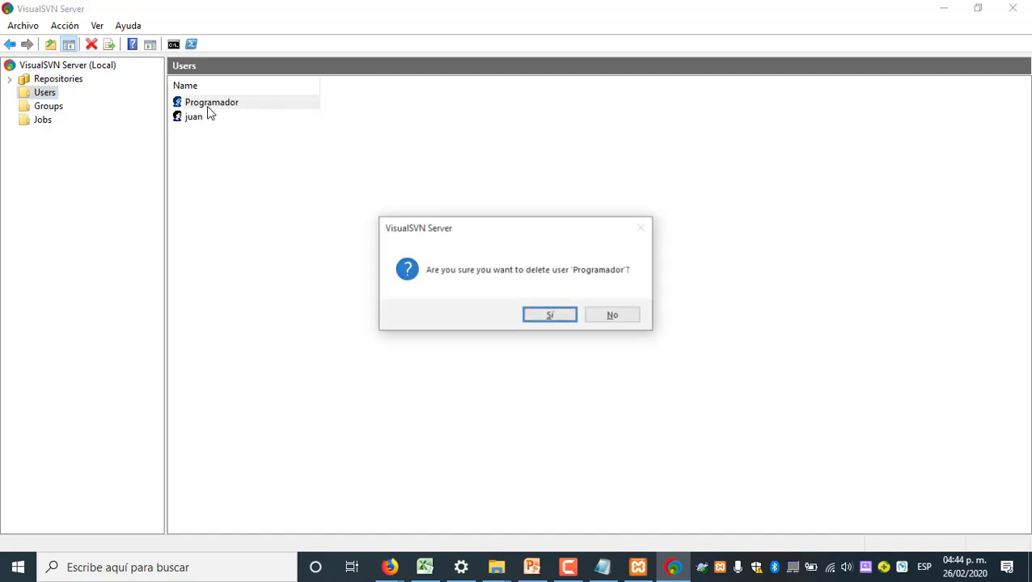
{"action": "left_click", "coordinate": [550, 316]}
{"action": "left_click", "coordinate": [199, 104]}
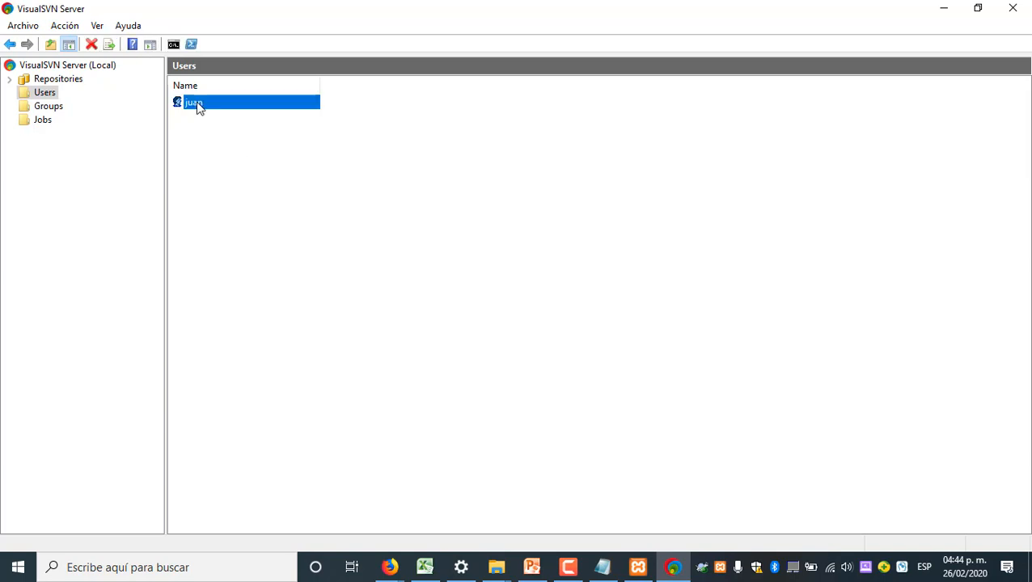
{"action": "key", "text": "Delete"}
{"action": "left_click", "coordinate": [535, 314]}
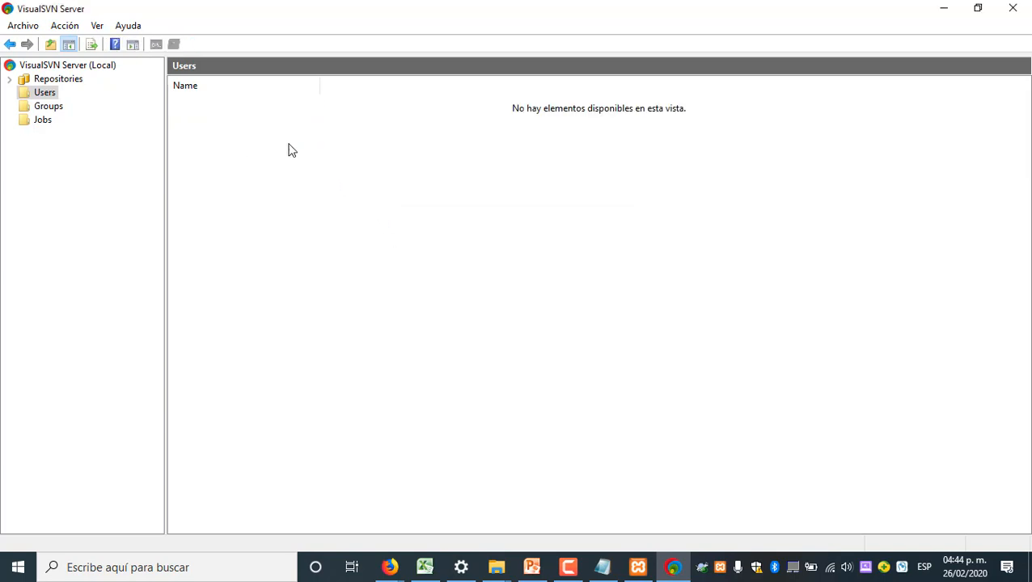
Create a user named programador, entering and confirming the account password
{"action": "right_click", "coordinate": [258, 125]}
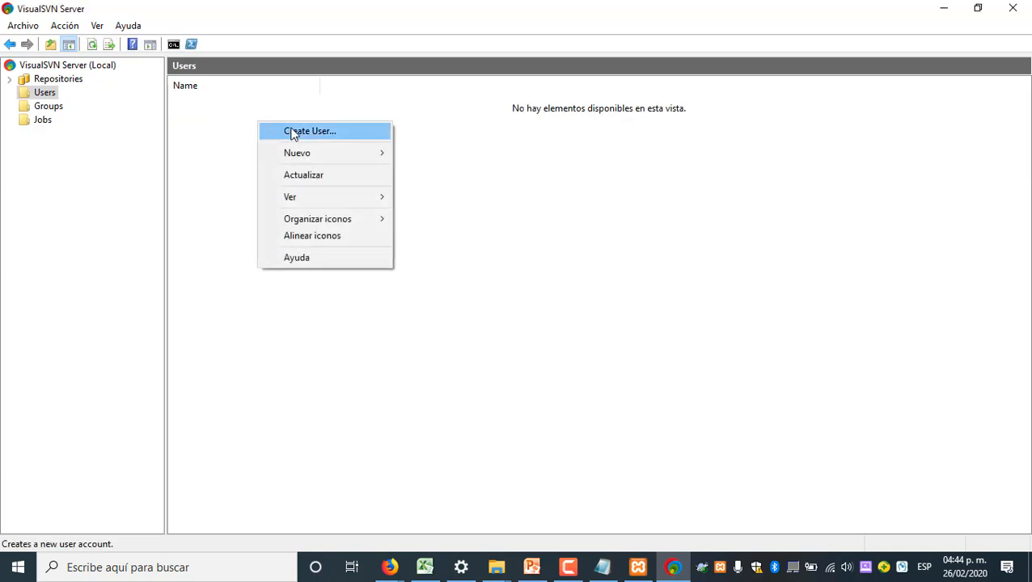
{"action": "left_click", "coordinate": [292, 131]}
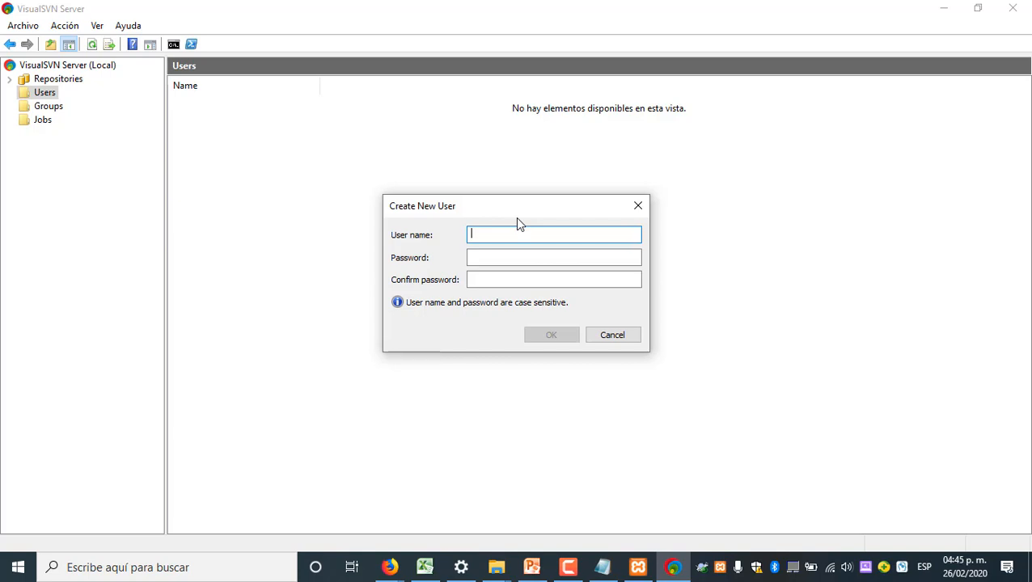
{"action": "type", "text": "programador"}
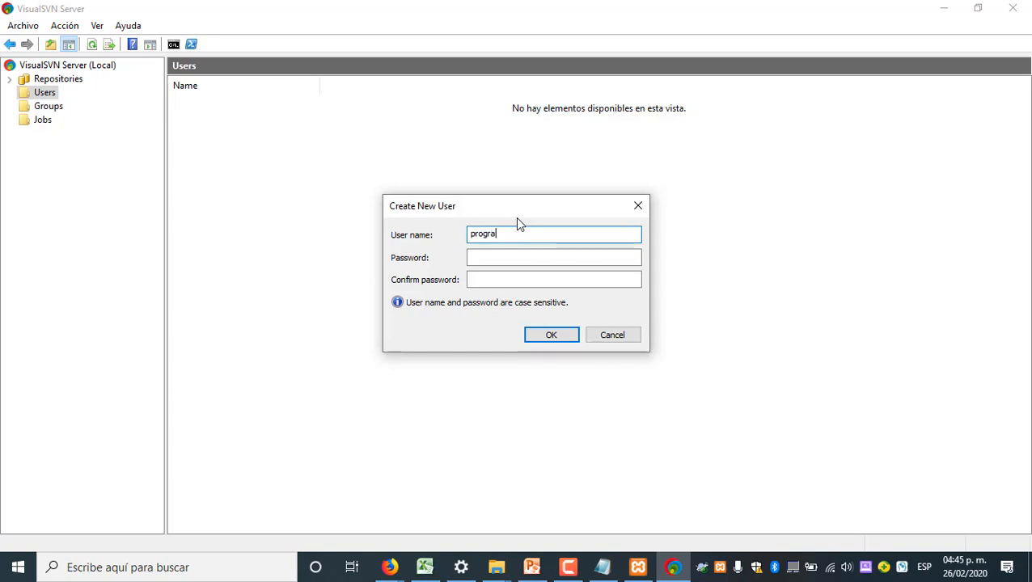
{"action": "left_click", "coordinate": [548, 255]}
{"action": "type", "text": "1234"}
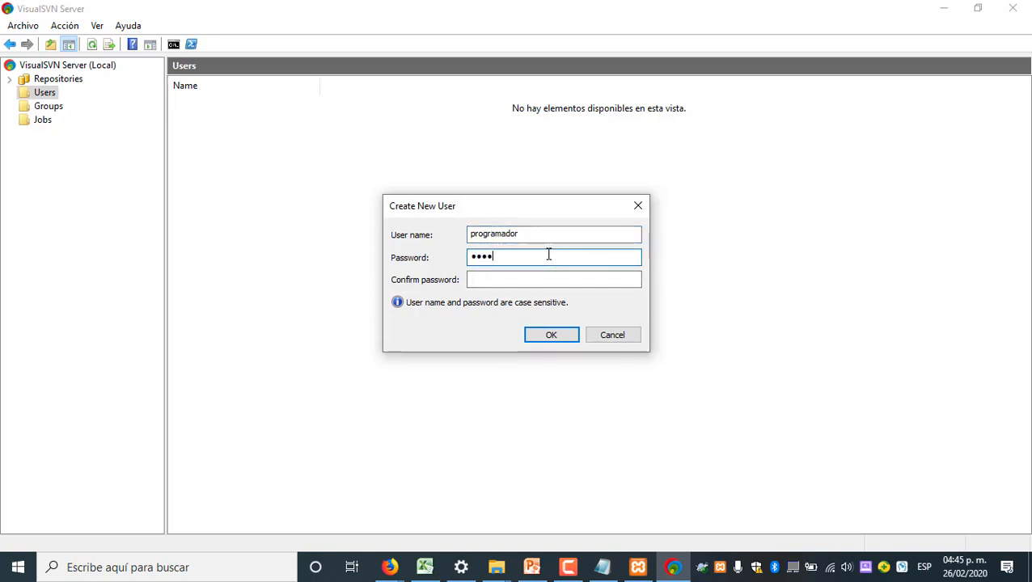
{"action": "left_click", "coordinate": [538, 281]}
{"action": "type", "text": "1234"}
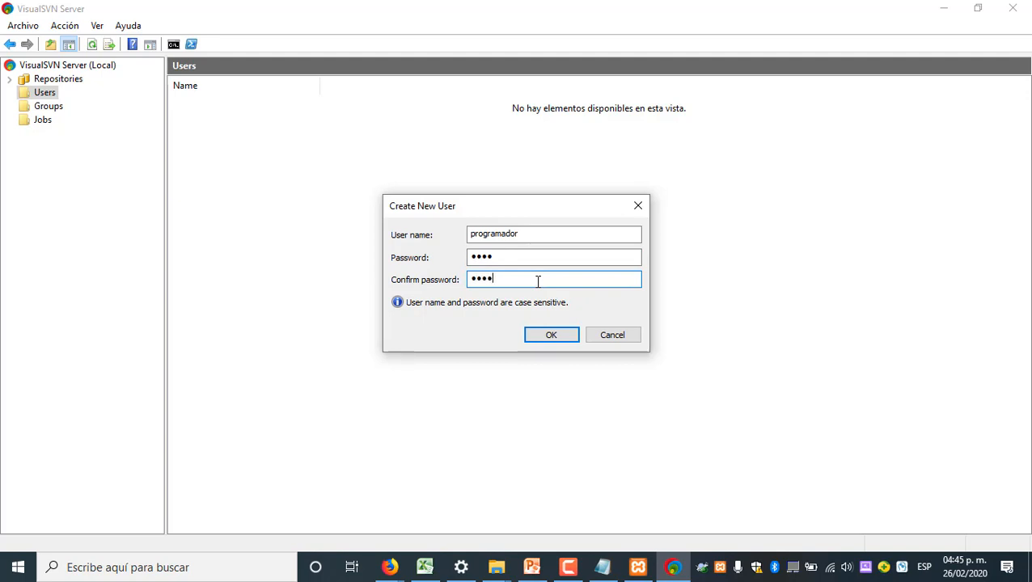
{"action": "left_click", "coordinate": [554, 334]}
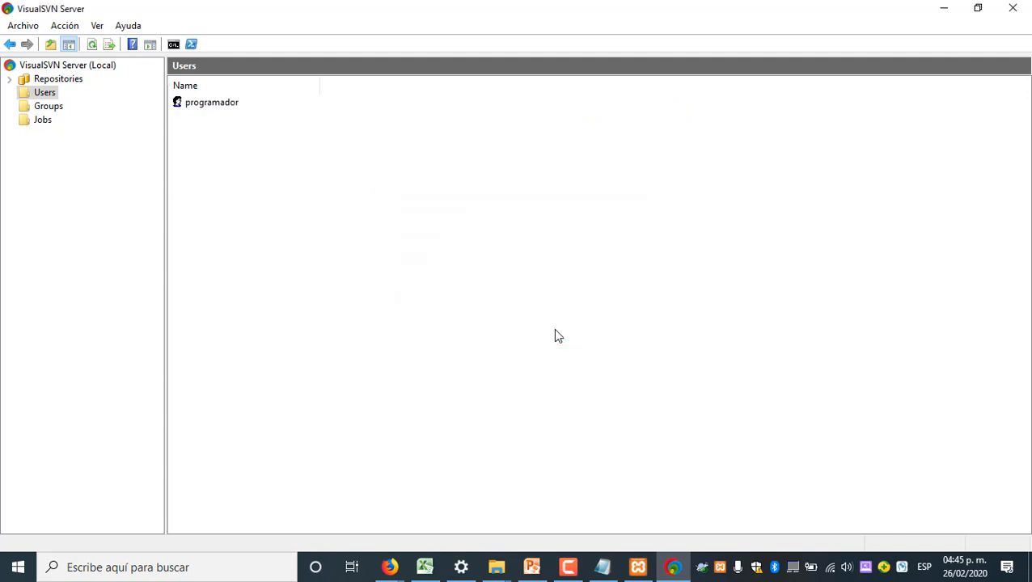
Create a second user named documentador, entering and confirming the account password
{"action": "right_click", "coordinate": [390, 212]}
{"action": "left_click", "coordinate": [435, 217]}
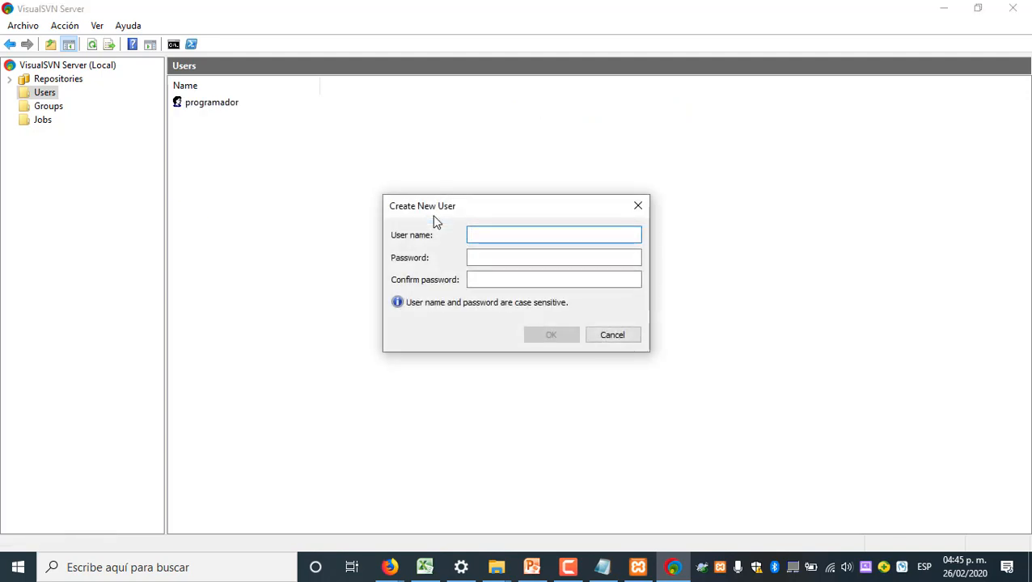
{"action": "type", "text": "doc"}
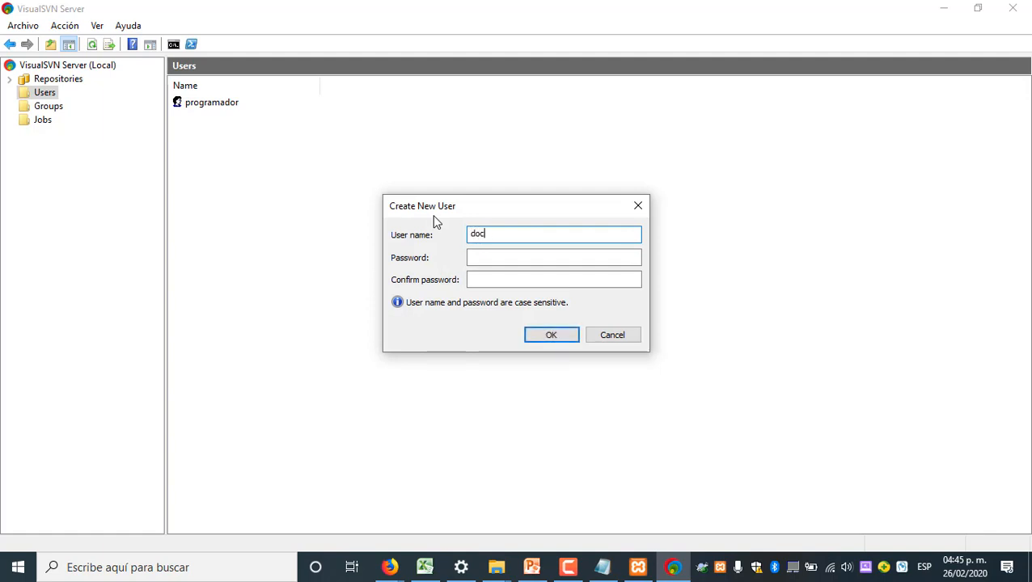
{"action": "type", "text": "umento"}
{"action": "type", "text": "dor"}
{"action": "key", "text": "Tab"}
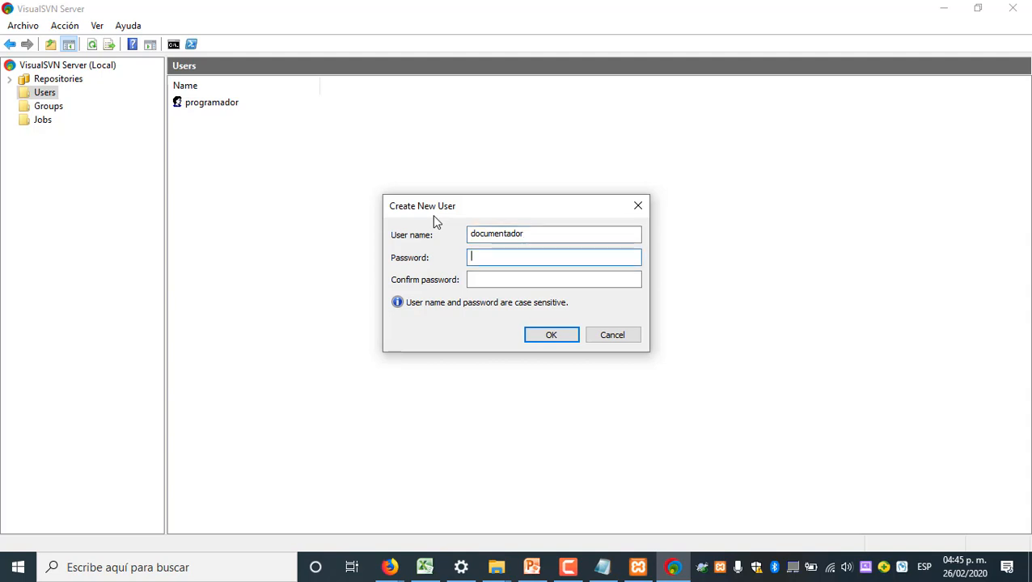
{"action": "type", "text": "••••••••"}
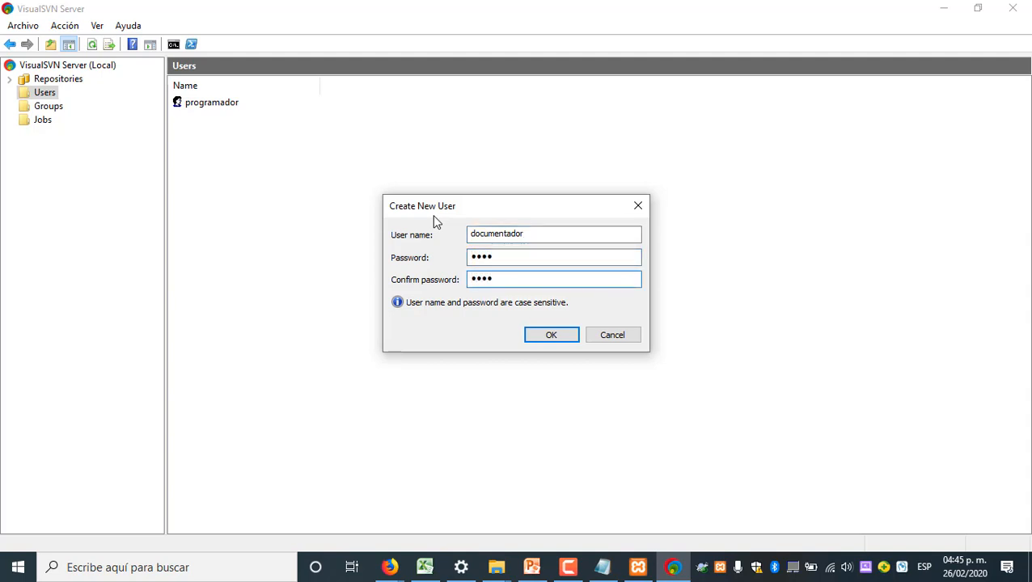
{"action": "left_click", "coordinate": [552, 336]}
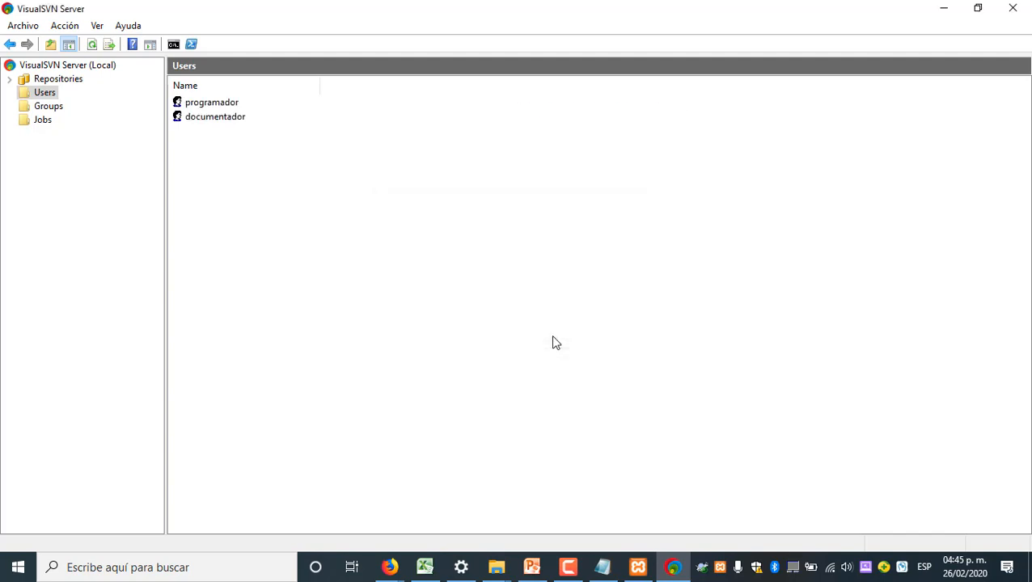
Add the user documentador as a member of the Documentador group and save the group
{"action": "left_click", "coordinate": [42, 107]}
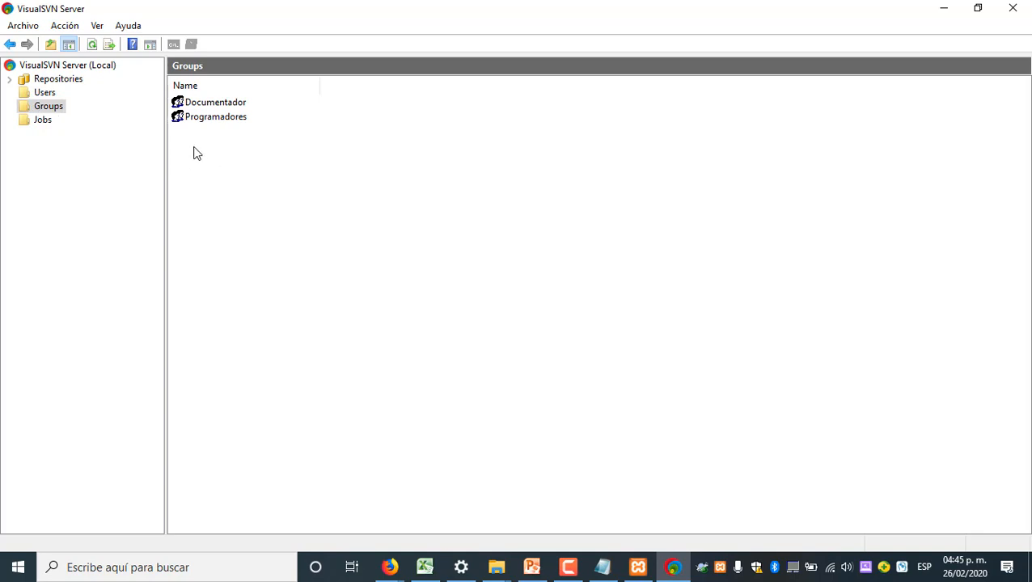
{"action": "left_click", "coordinate": [203, 107]}
{"action": "right_click", "coordinate": [203, 107]}
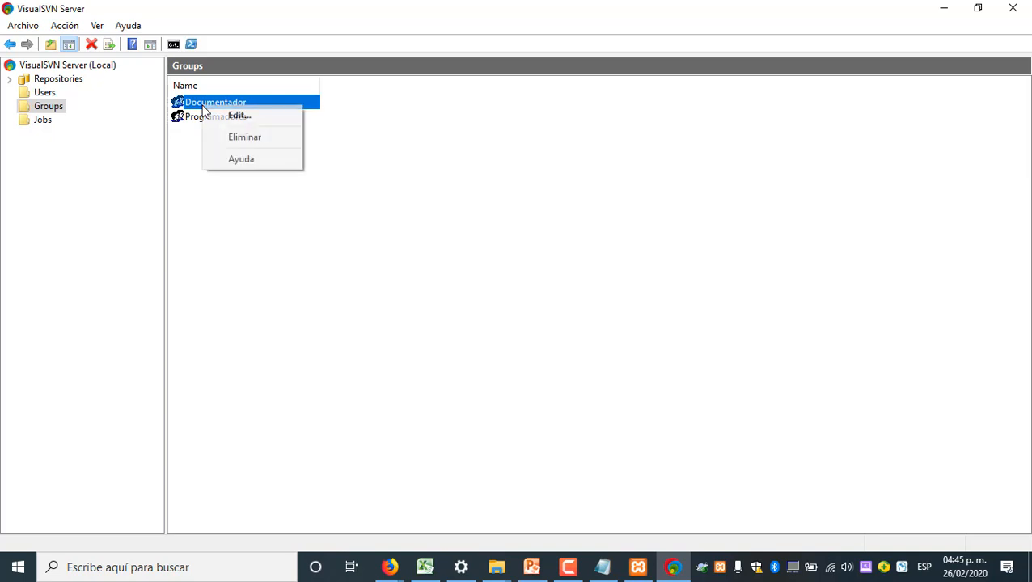
{"action": "left_click", "coordinate": [231, 115]}
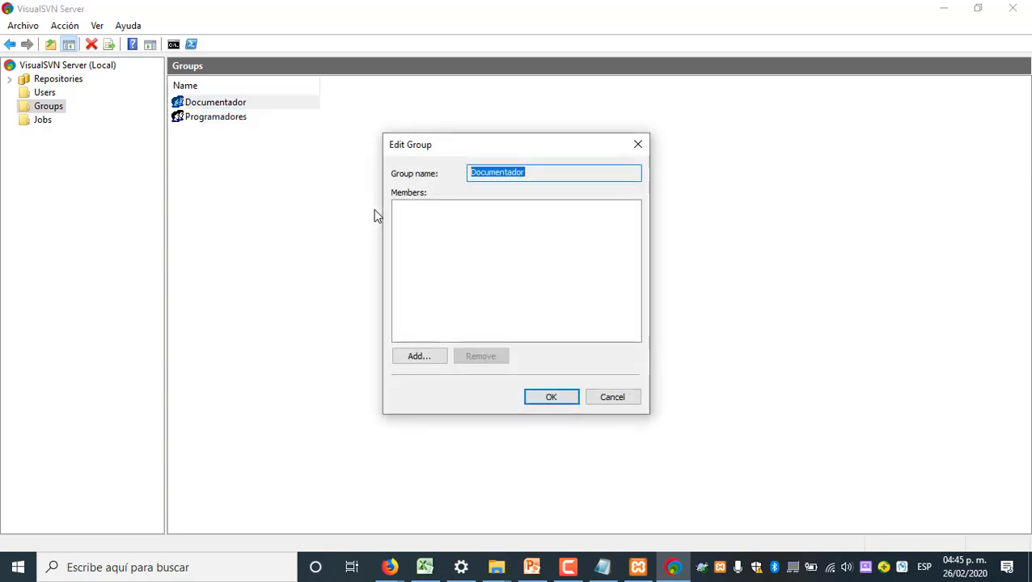
{"action": "left_click", "coordinate": [440, 362]}
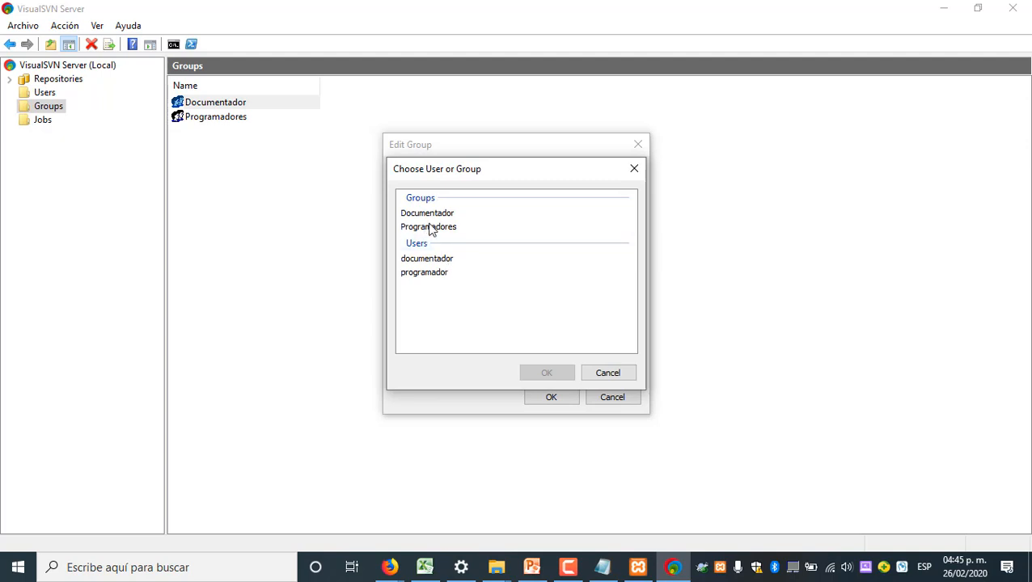
{"action": "left_click", "coordinate": [613, 374]}
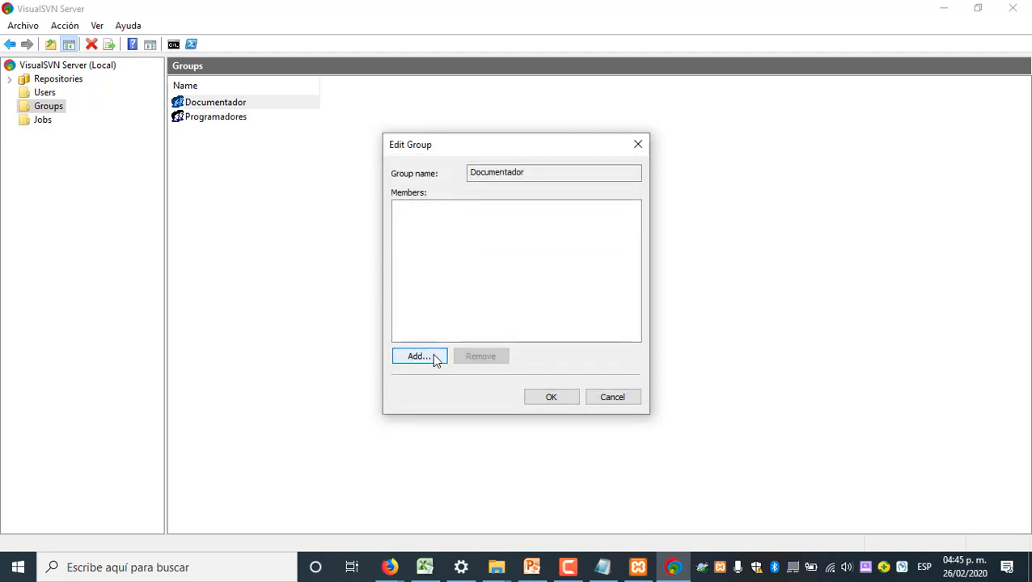
{"action": "left_click", "coordinate": [432, 360]}
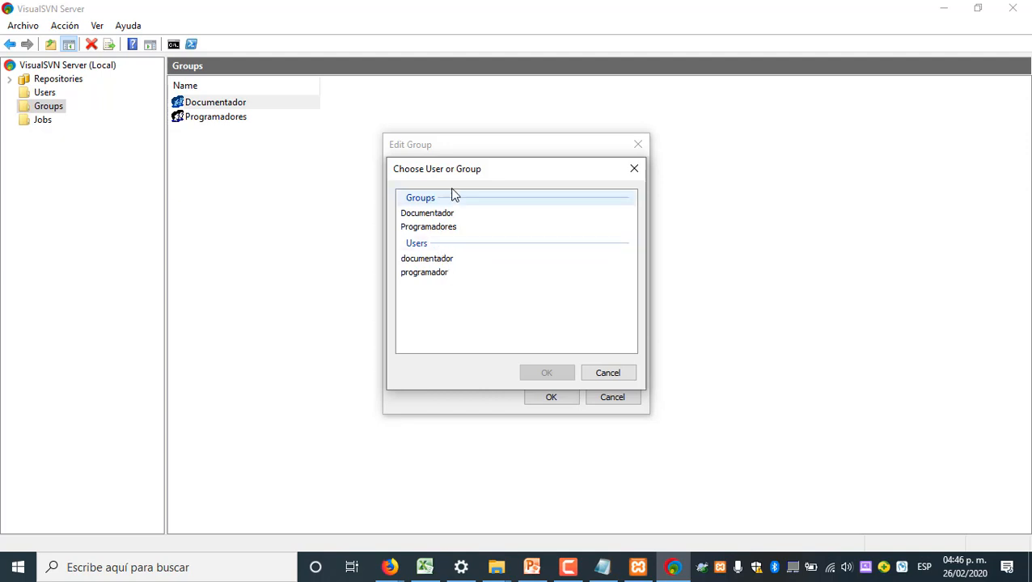
{"action": "left_click_drag", "start_coordinate": [488, 173], "coordinate": [492, 241]}
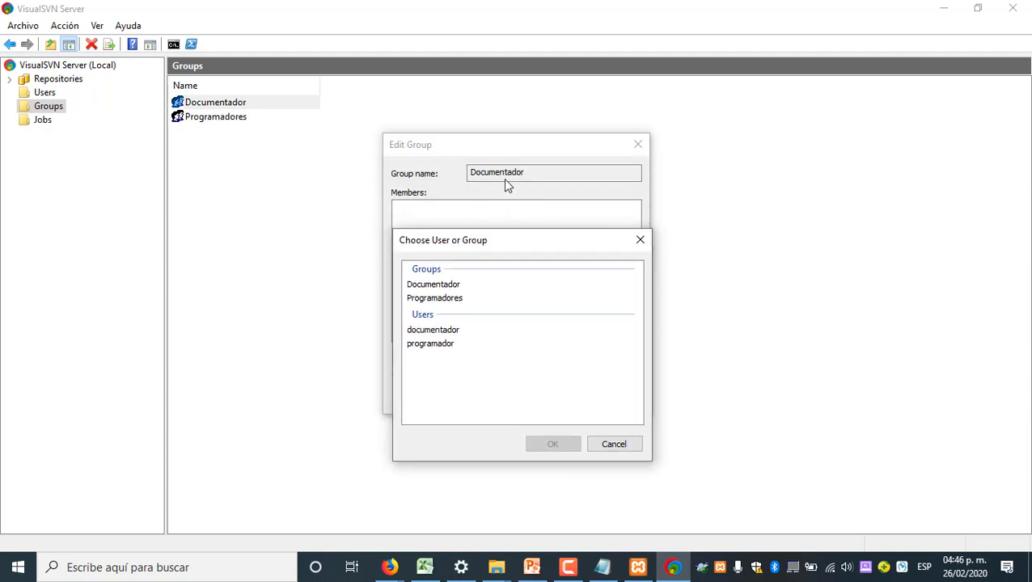
{"action": "left_click", "coordinate": [448, 330]}
{"action": "left_click", "coordinate": [554, 449]}
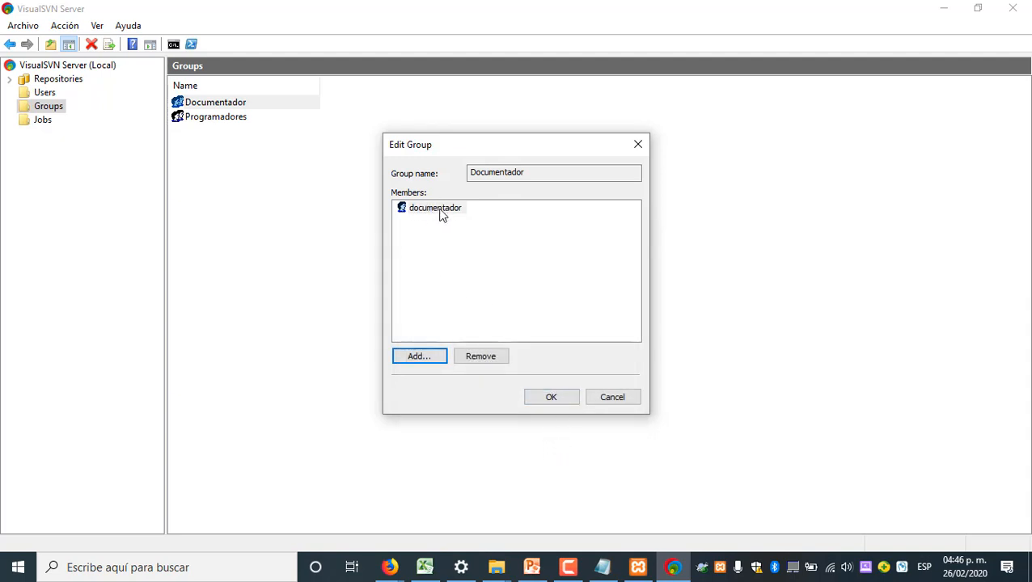
{"action": "left_click", "coordinate": [553, 400]}
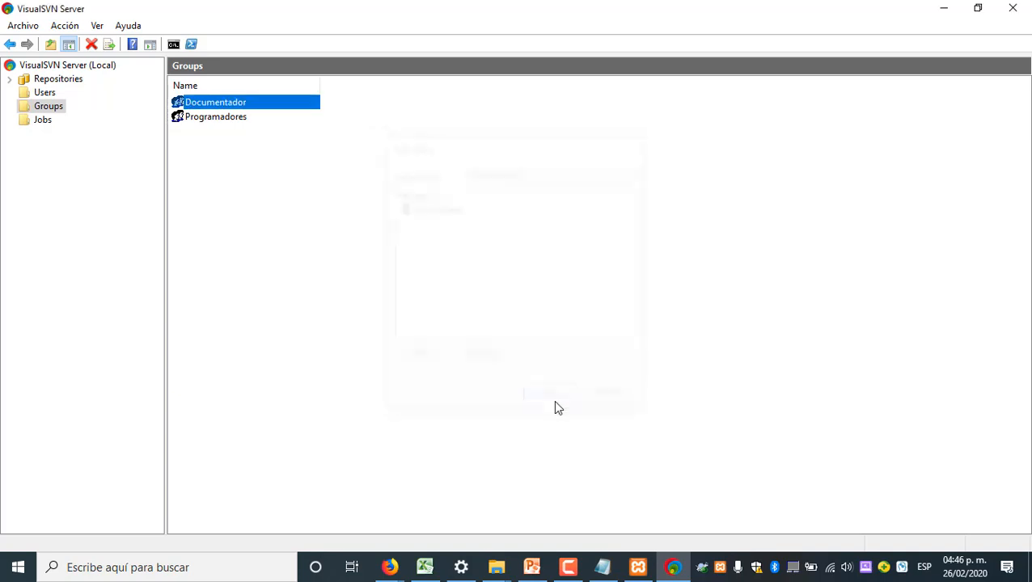
Add the user programador as a member of the Programadores group and save the group
{"action": "right_click", "coordinate": [218, 119]}
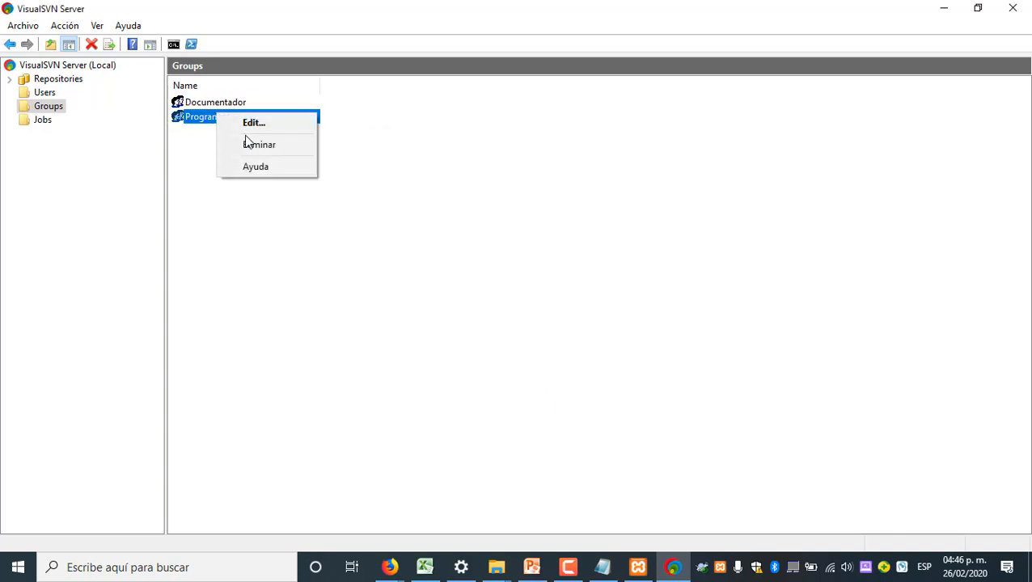
{"action": "left_click", "coordinate": [253, 124]}
{"action": "left_click", "coordinate": [419, 357]}
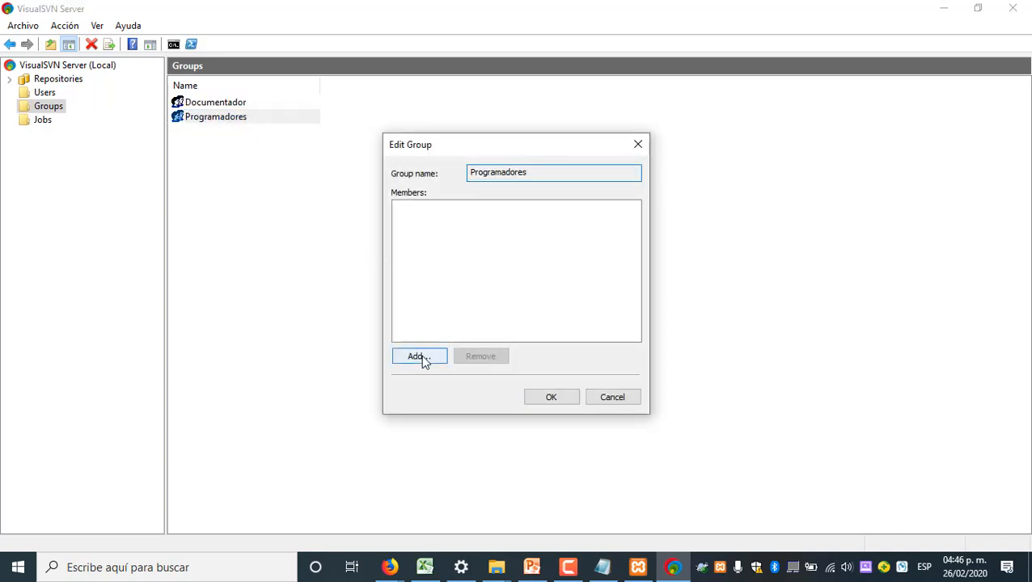
{"action": "left_click", "coordinate": [429, 274]}
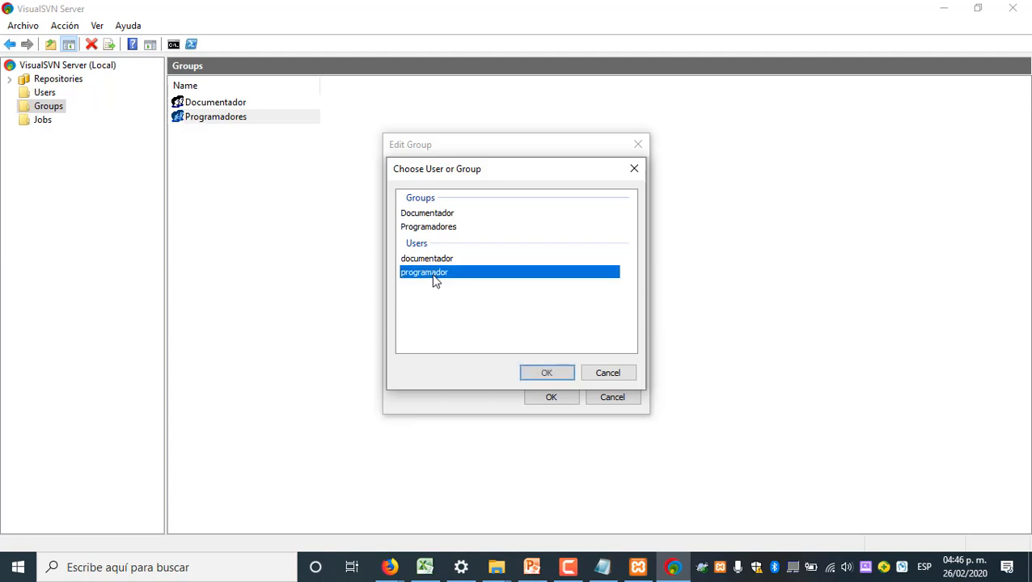
{"action": "left_click", "coordinate": [546, 373]}
{"action": "left_click", "coordinate": [549, 400]}
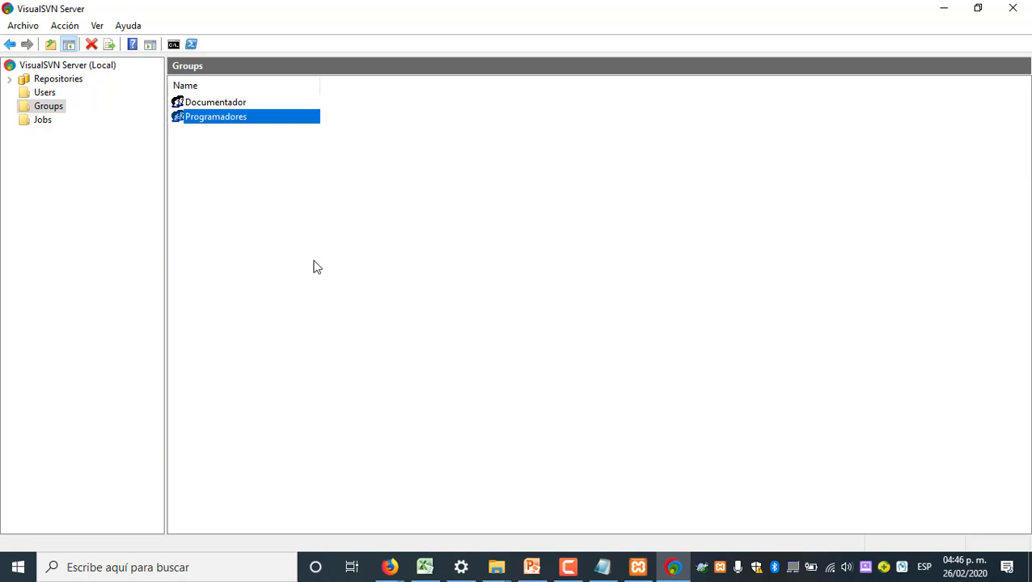
Start creating a new repository on the server with the regular FSFS repository type
{"action": "left_click", "coordinate": [10, 79]}
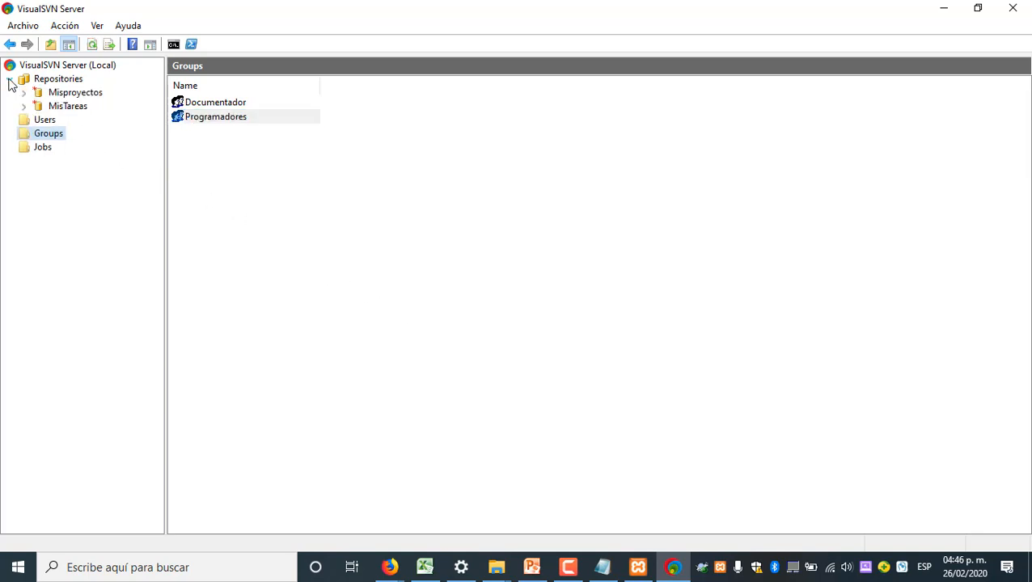
{"action": "left_click", "coordinate": [48, 80]}
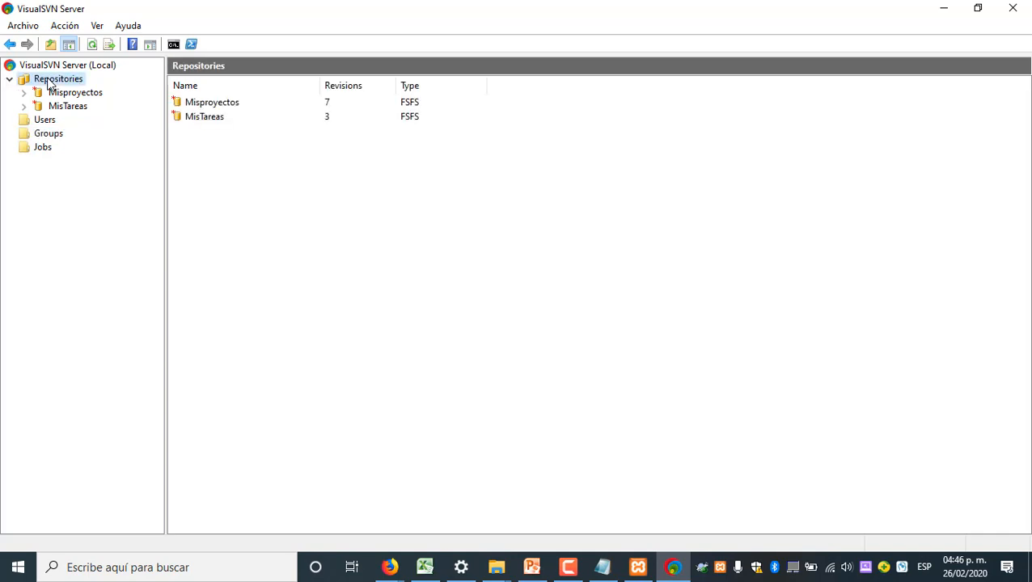
{"action": "right_click", "coordinate": [49, 84]}
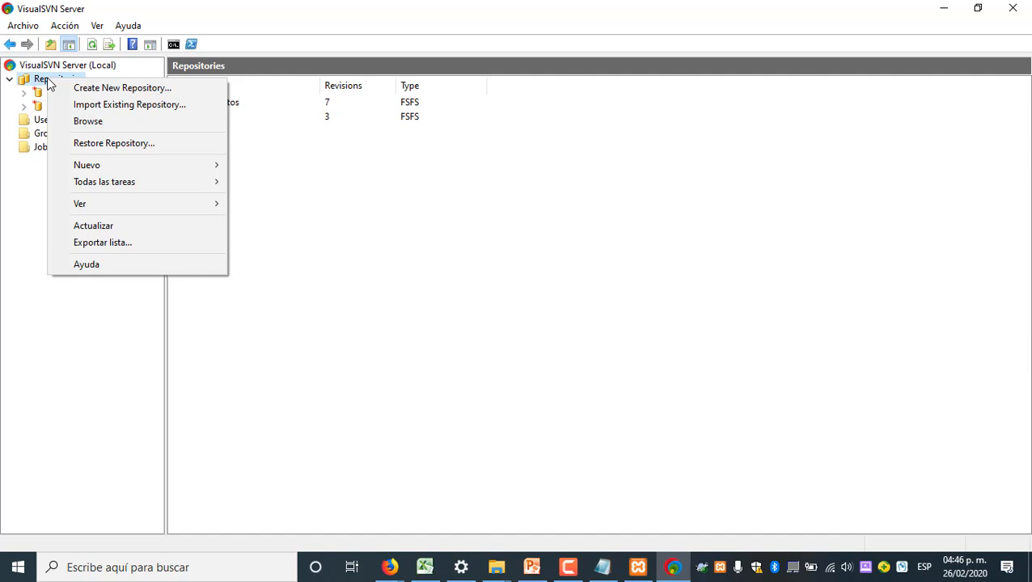
{"action": "left_click", "coordinate": [150, 90]}
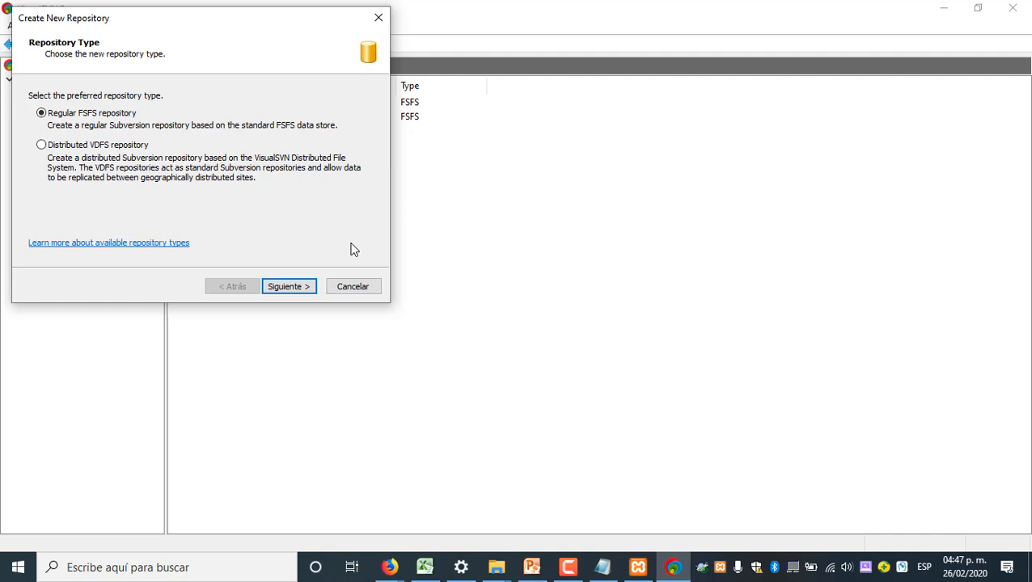
{"action": "left_click", "coordinate": [287, 288]}
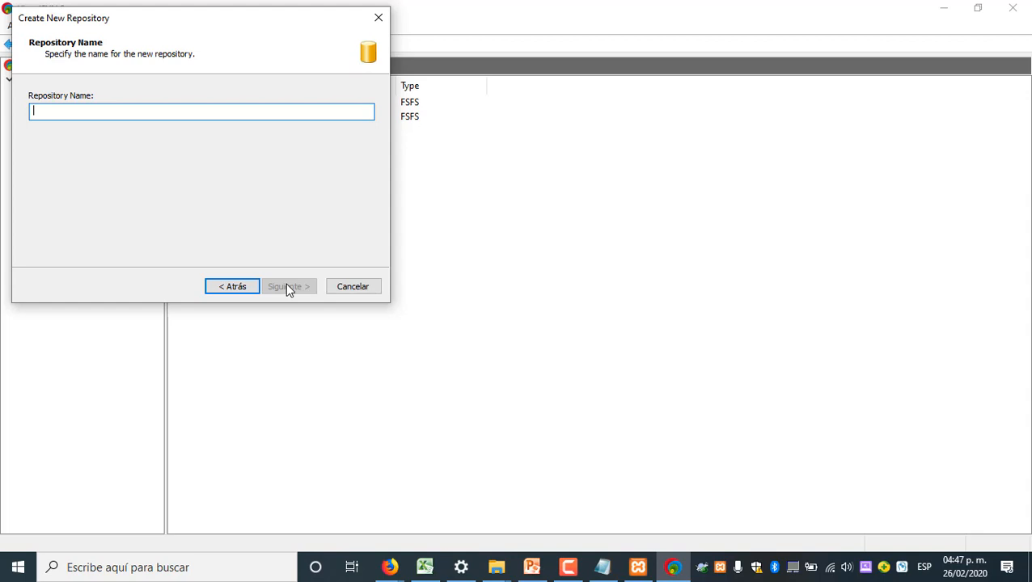
Name the new repository Tienda_ElPatito, with an underscore instead of a space
{"action": "type", "text": "Tienda "}
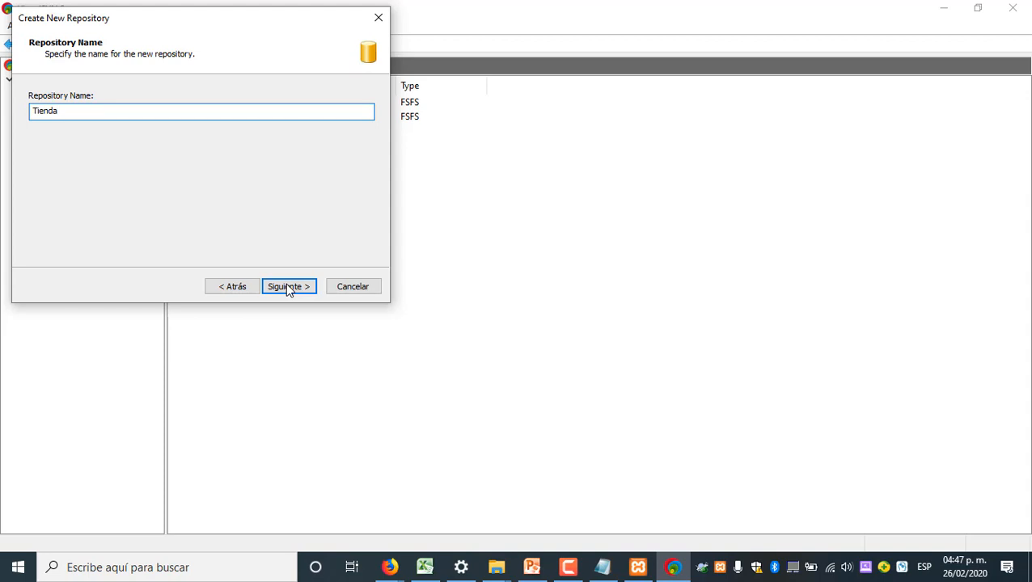
{"action": "type", "text": "ElPatito"}
{"action": "left_click", "coordinate": [288, 290]}
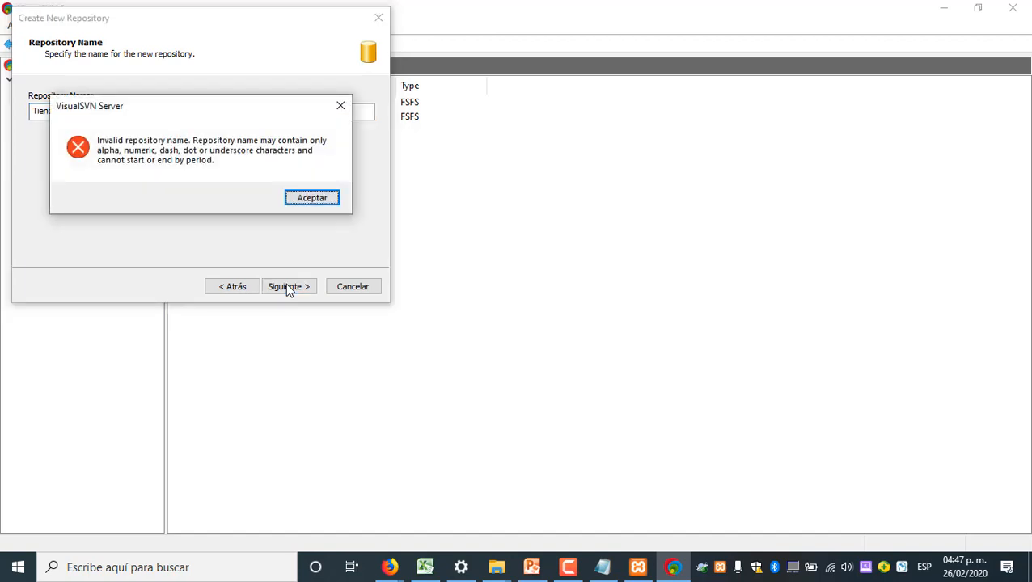
{"action": "left_click", "coordinate": [316, 201]}
{"action": "left_click", "coordinate": [59, 113]}
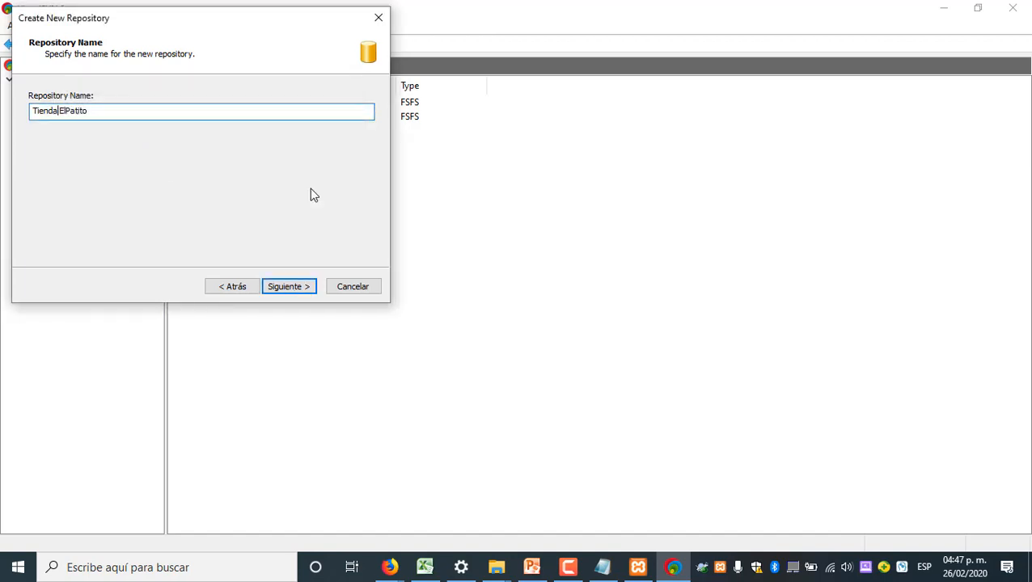
{"action": "key", "text": "Left"}
{"action": "key", "text": "Delete"}
{"action": "type", "text": "_"}
Create the repository with an empty initial structure and Read / Write access for all Subversion users
{"action": "left_click", "coordinate": [303, 291]}
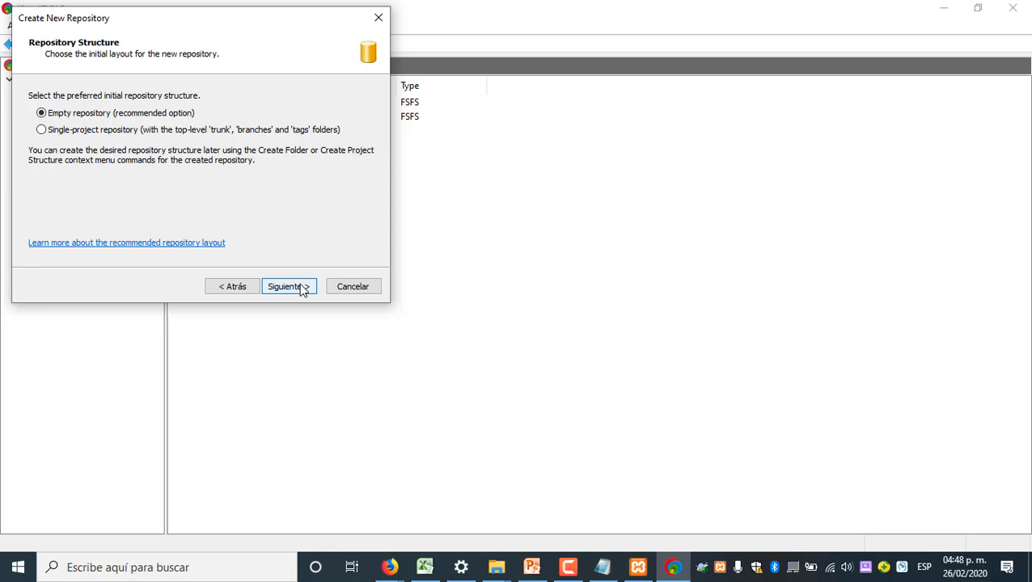
{"action": "left_click", "coordinate": [303, 291]}
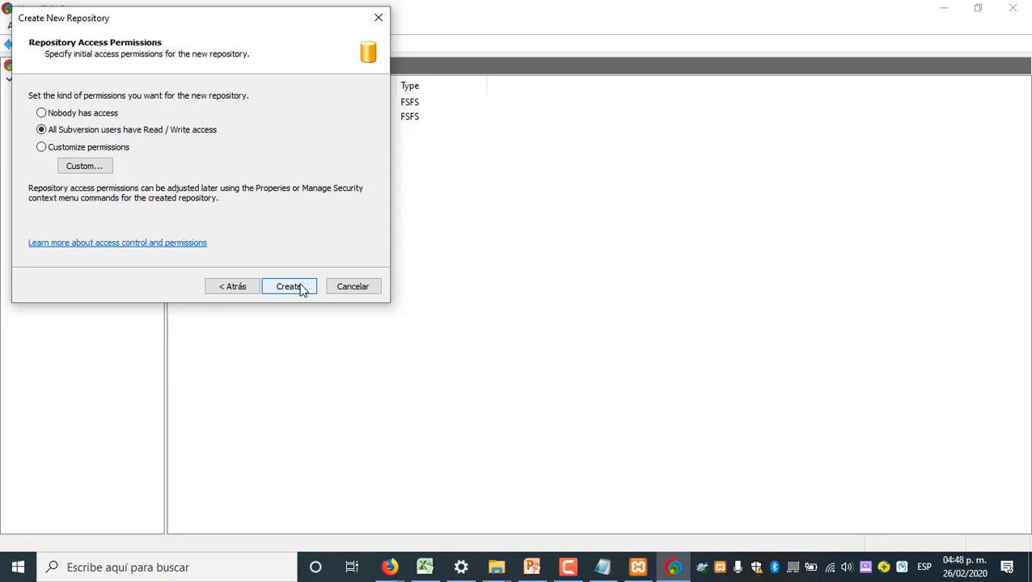
{"action": "left_click", "coordinate": [290, 286]}
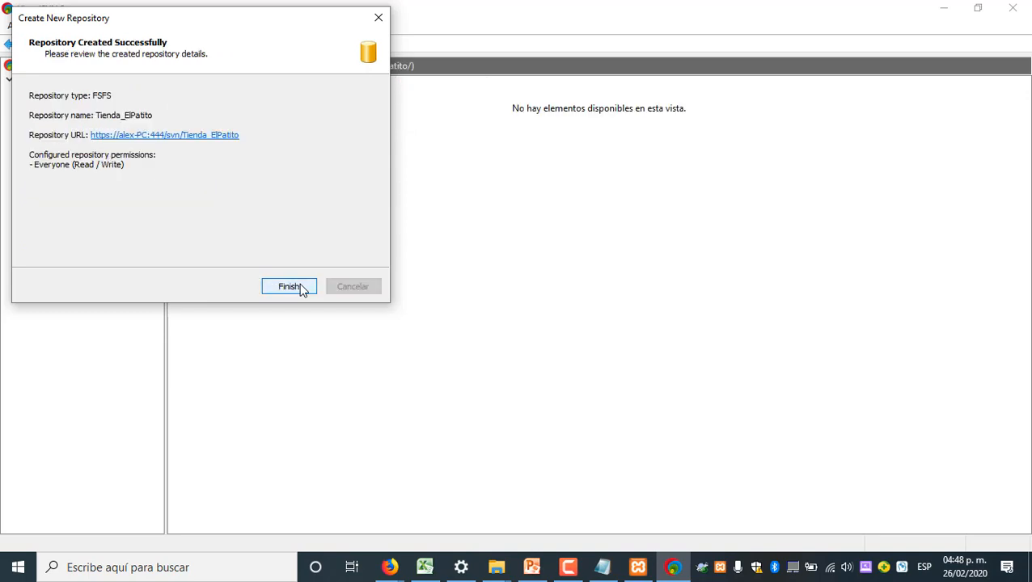
Finish the repository creation wizard and open the properties of the Tienda_ElPatito repository
{"action": "left_click", "coordinate": [290, 286]}
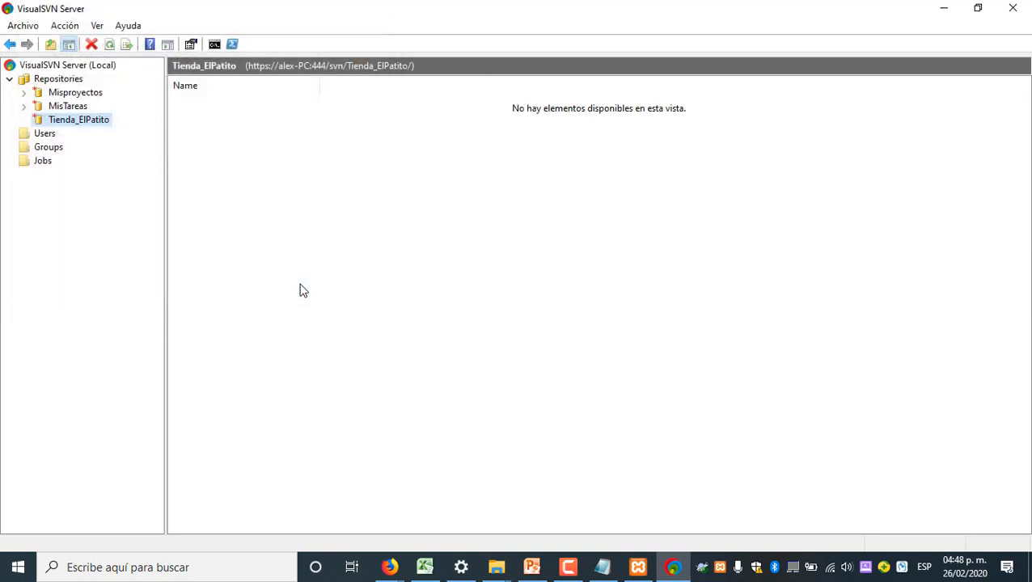
{"action": "left_click", "coordinate": [95, 122]}
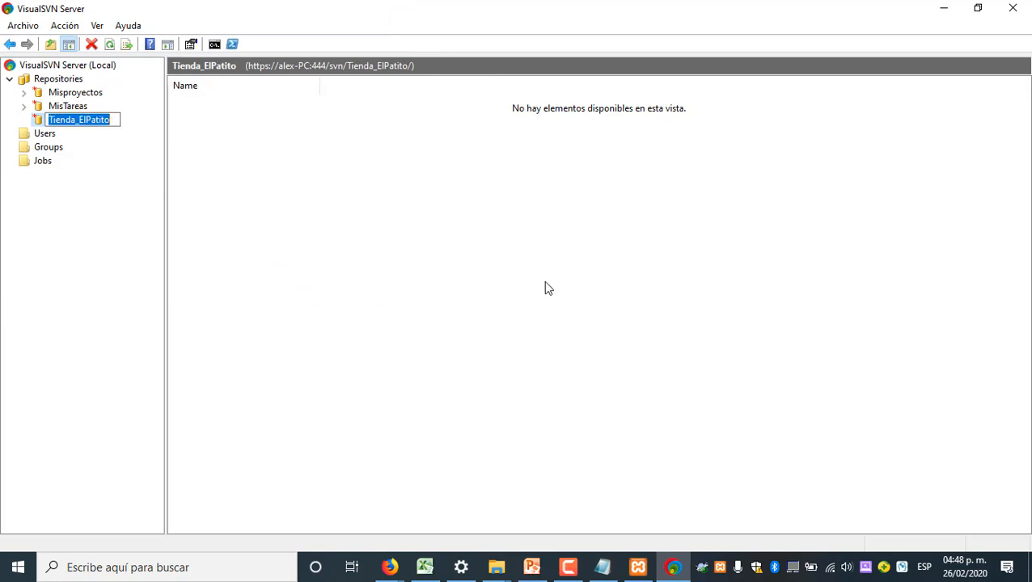
{"action": "left_click", "coordinate": [458, 235]}
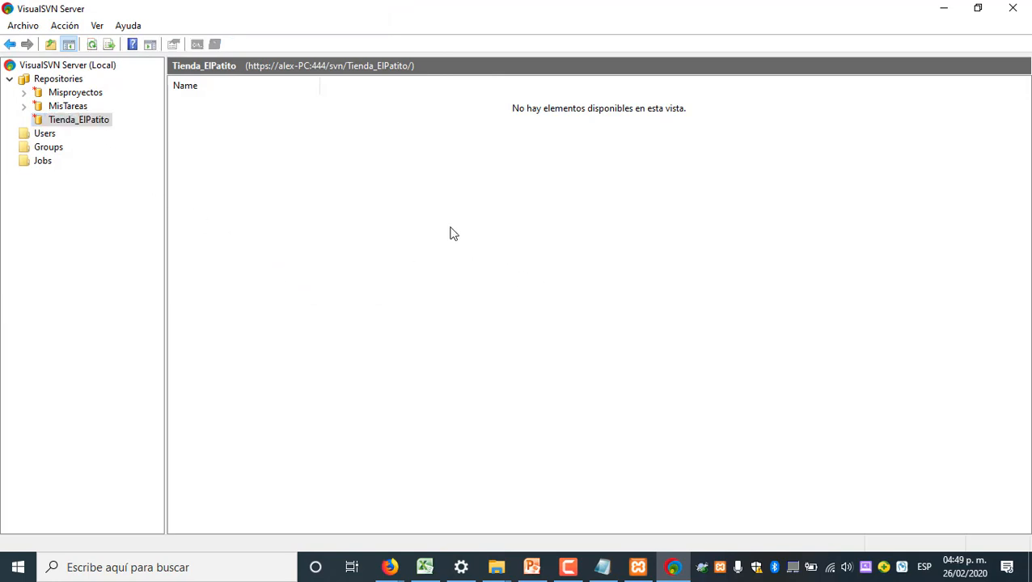
{"action": "right_click", "coordinate": [97, 126]}
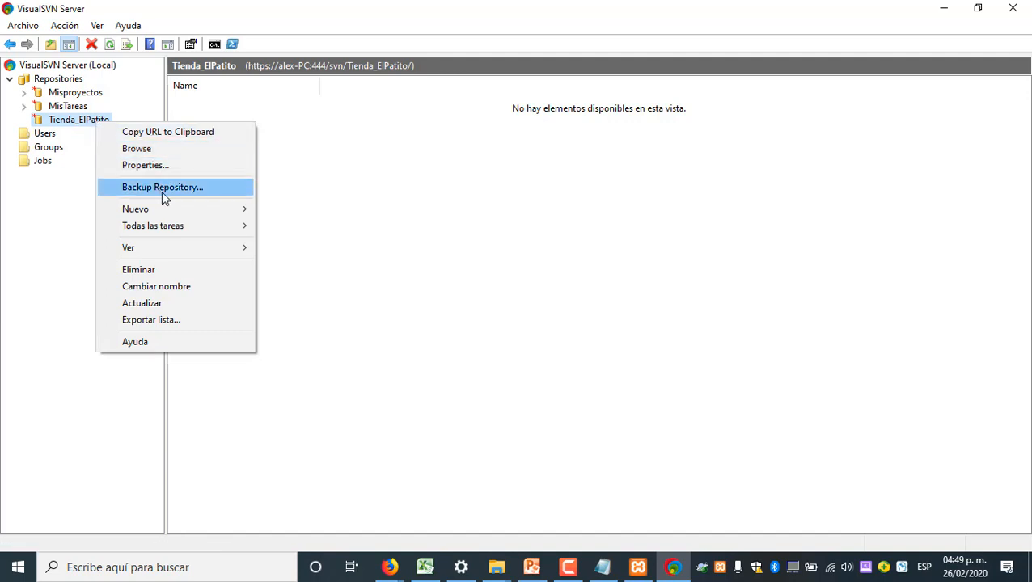
{"action": "left_click", "coordinate": [260, 154]}
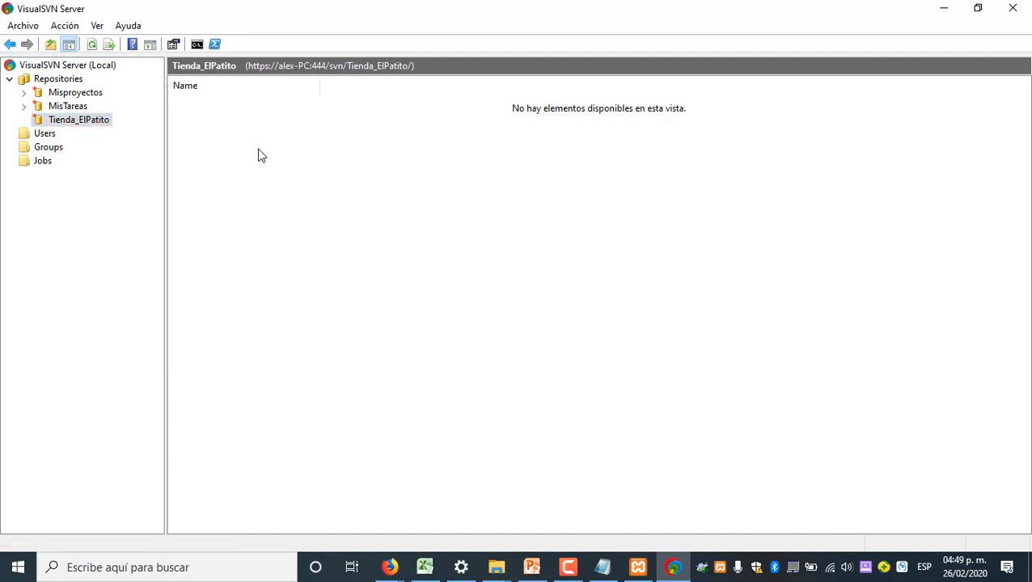
{"action": "right_click", "coordinate": [259, 152]}
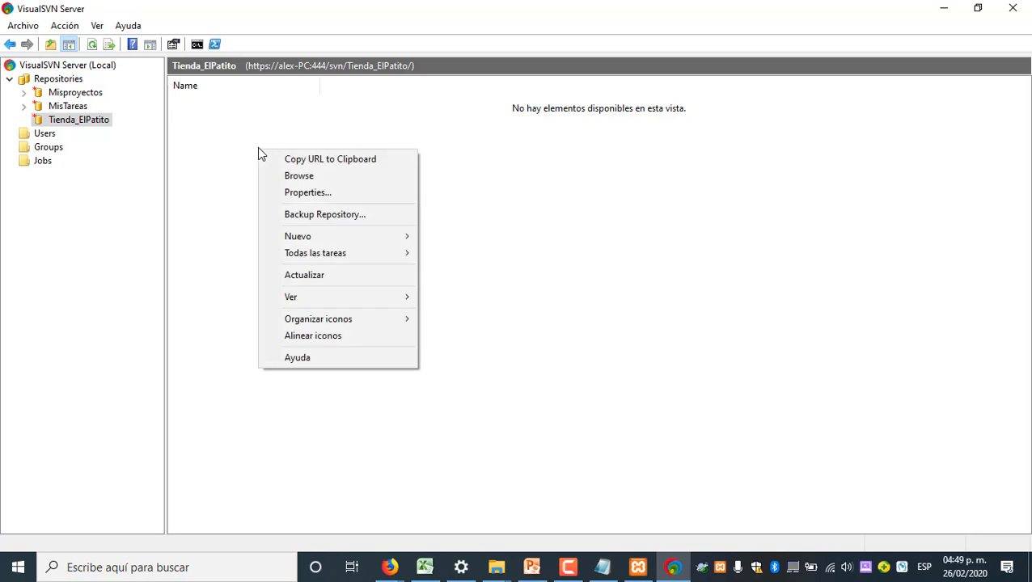
{"action": "left_click", "coordinate": [319, 193]}
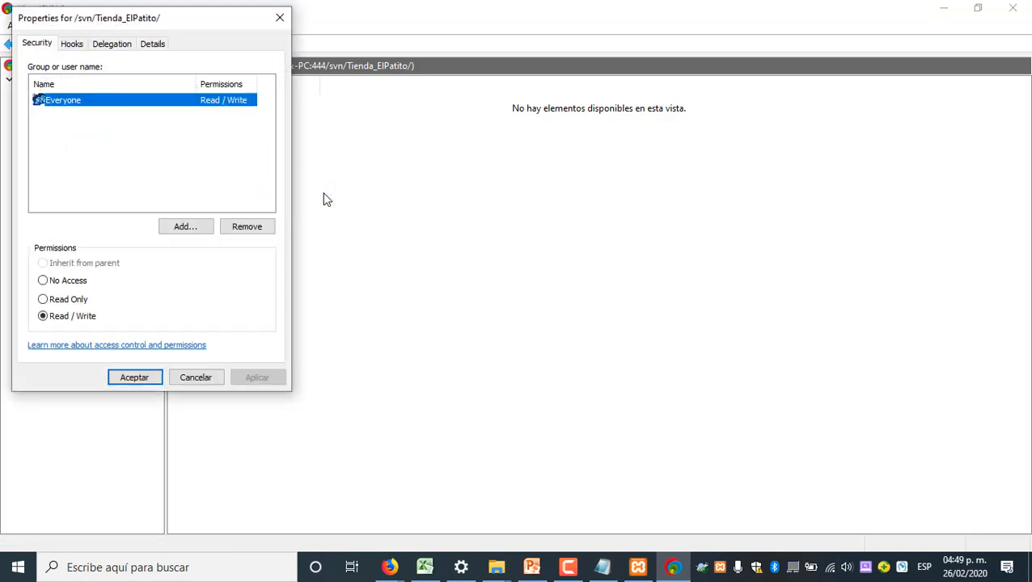
Review the hooks, delegation and details settings of the Tienda_ElPatito repository
{"action": "left_click_drag", "start_coordinate": [174, 27], "coordinate": [590, 72]}
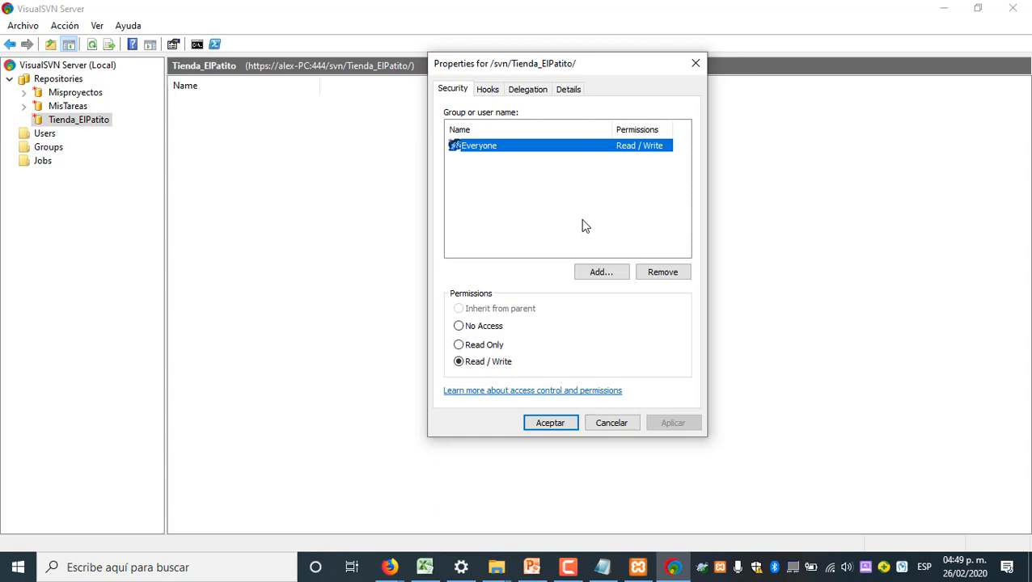
{"action": "left_click", "coordinate": [492, 92]}
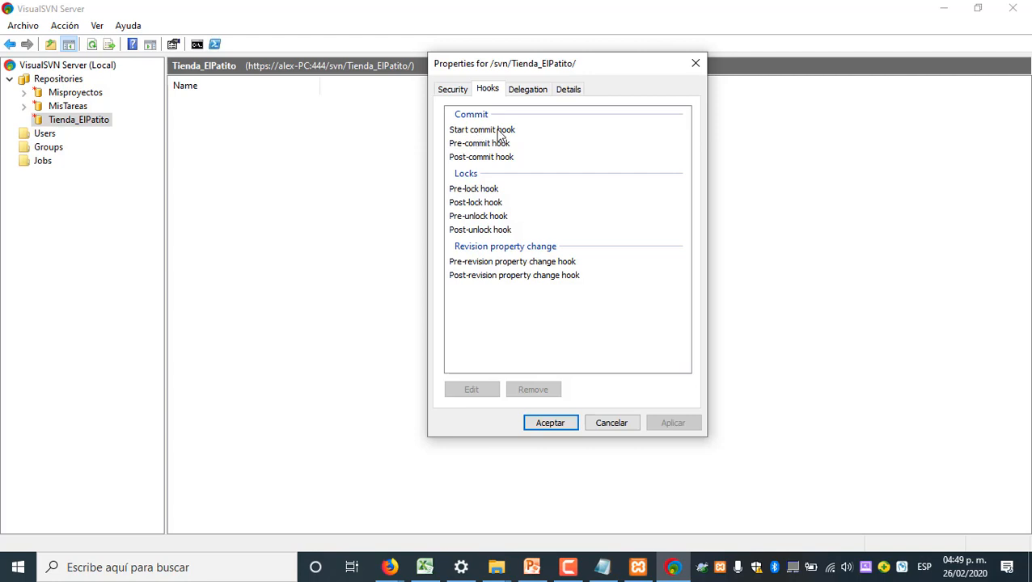
{"action": "left_click", "coordinate": [534, 95]}
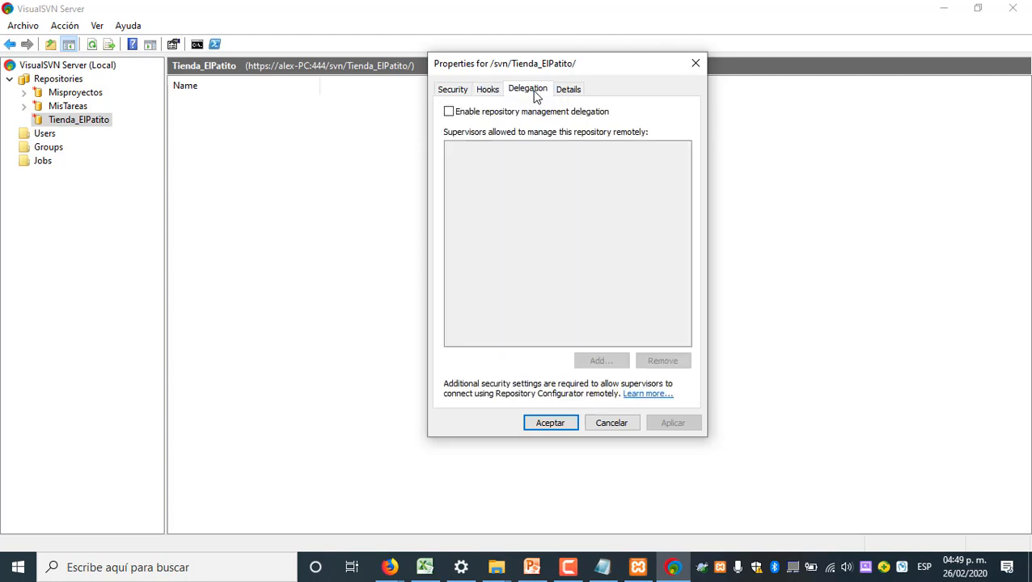
{"action": "left_click", "coordinate": [567, 94]}
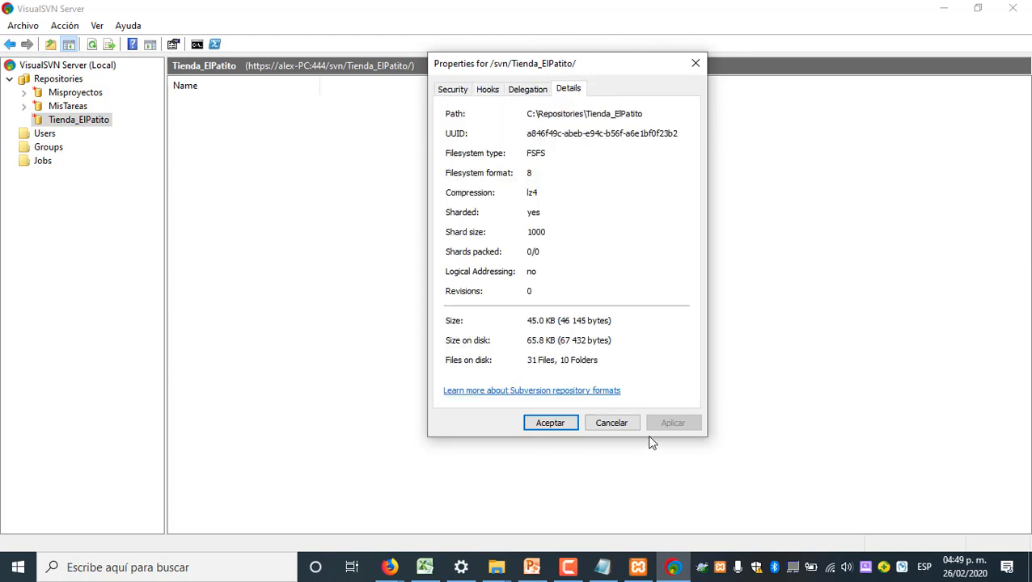
Replace Everyone with the Documentador group in the repository's security permissions, giving it Read / Write access, and apply the change
{"action": "left_click", "coordinate": [452, 91]}
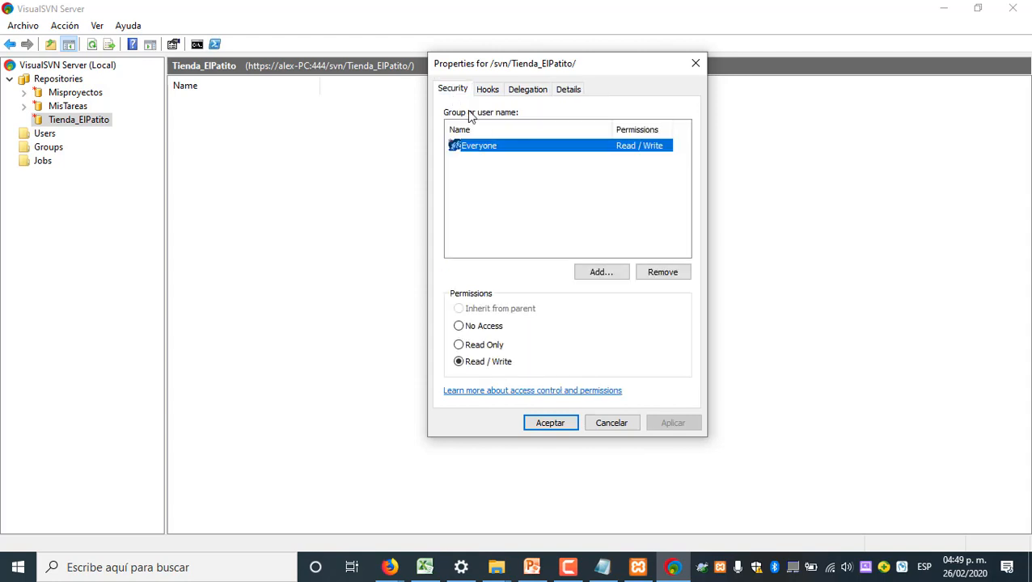
{"action": "left_click", "coordinate": [664, 275]}
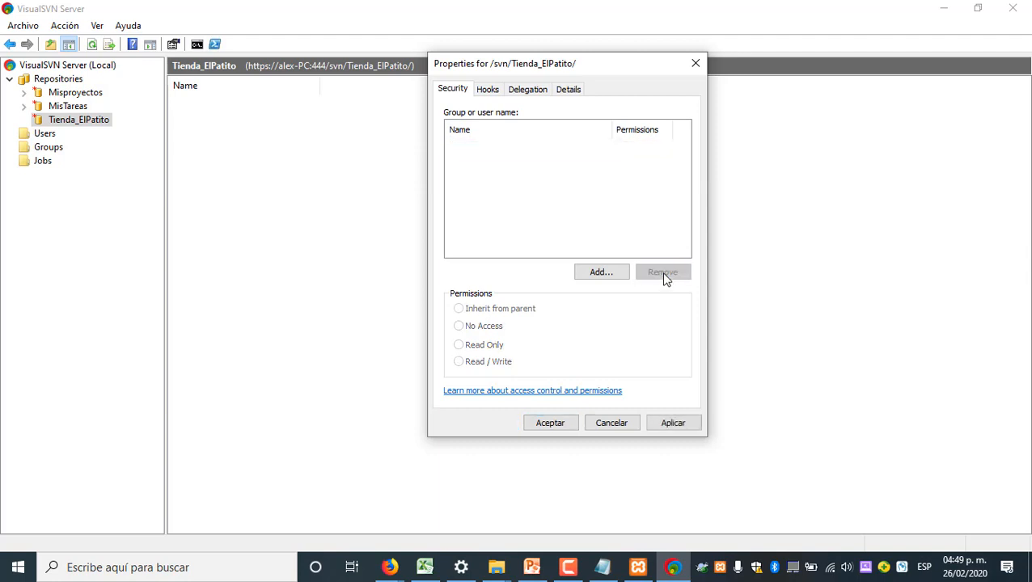
{"action": "left_click", "coordinate": [601, 272]}
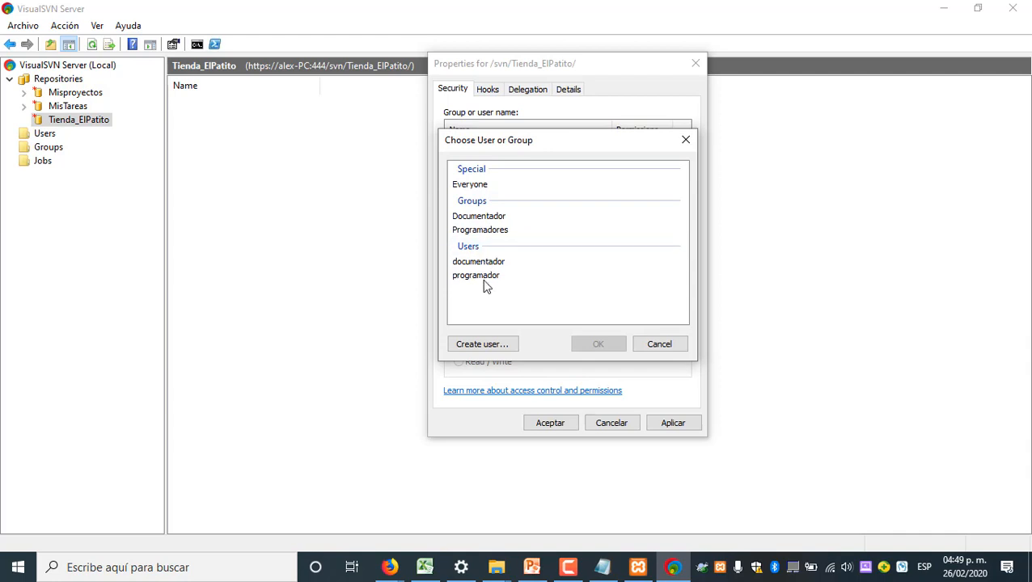
{"action": "left_click", "coordinate": [524, 219]}
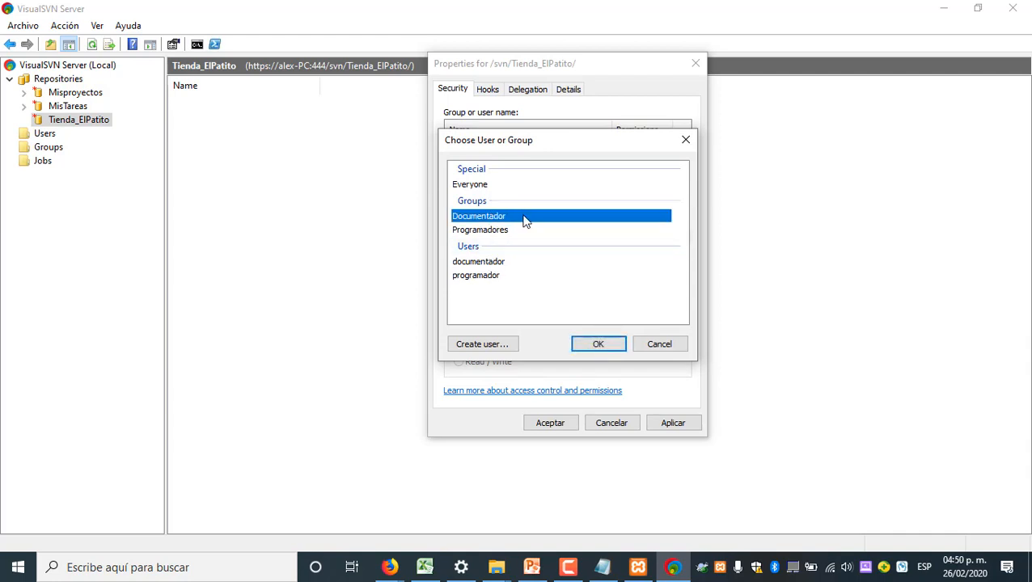
{"action": "left_click", "coordinate": [600, 345]}
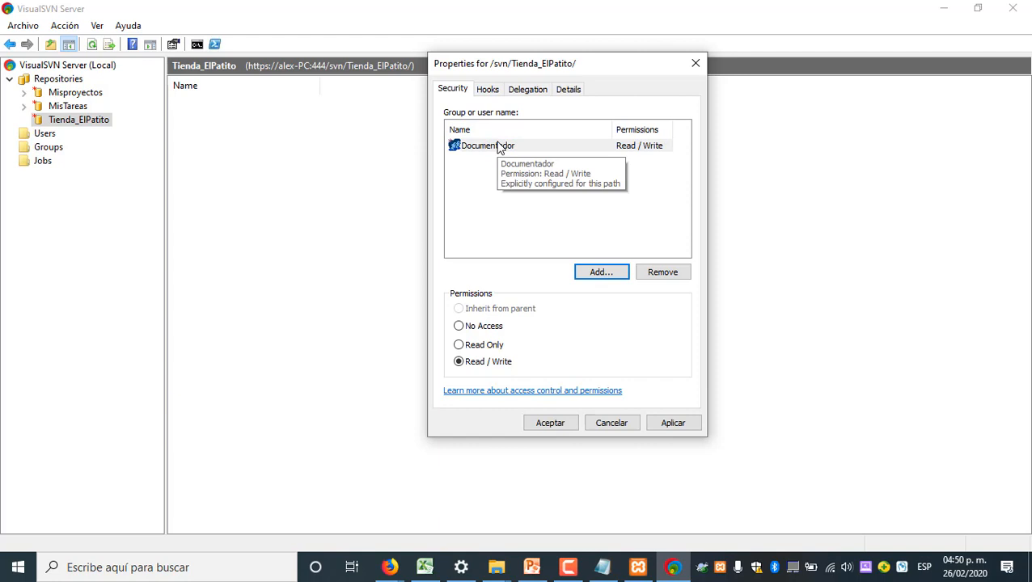
{"action": "left_click", "coordinate": [481, 327]}
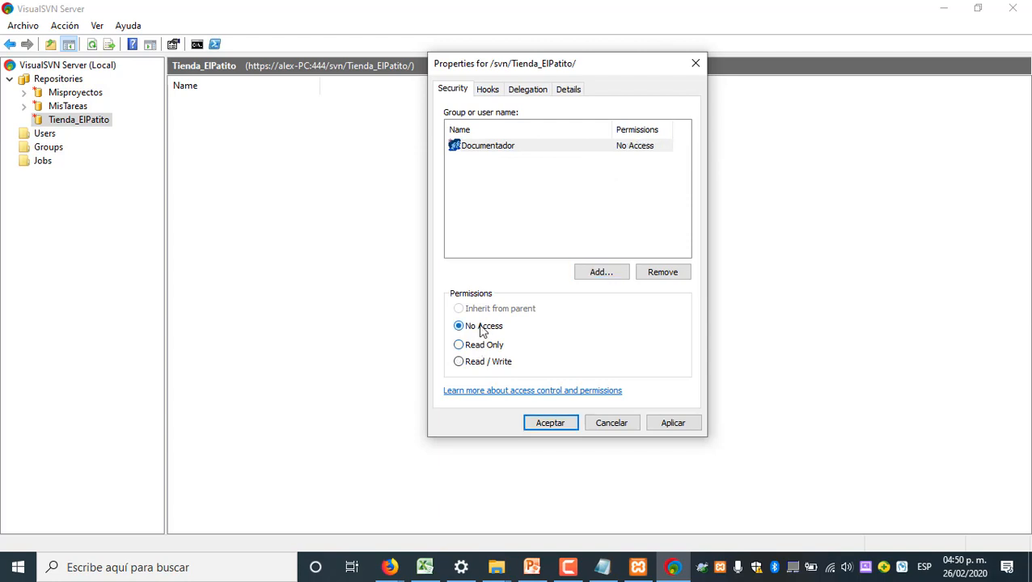
{"action": "left_click", "coordinate": [485, 362]}
{"action": "left_click", "coordinate": [674, 423]}
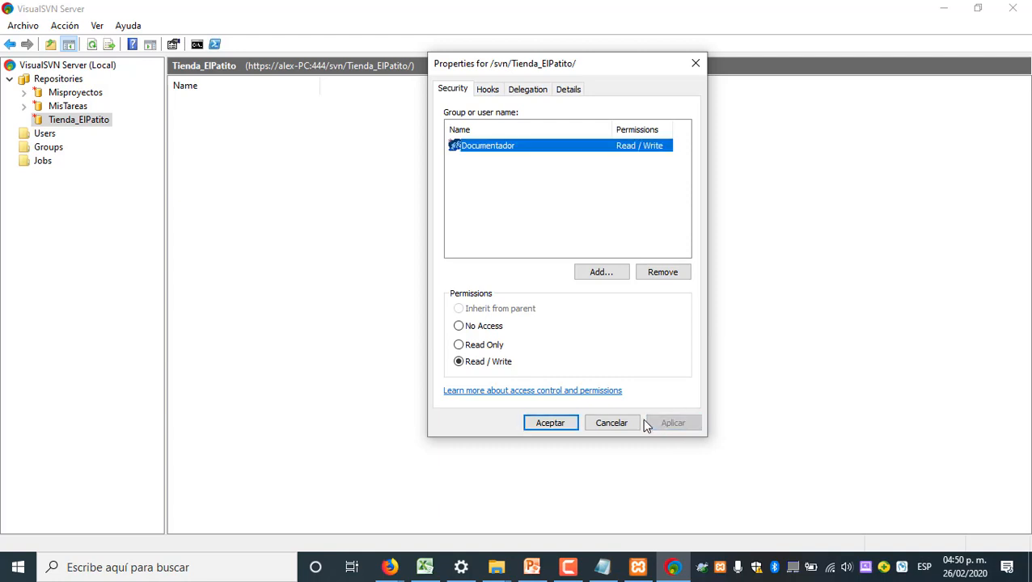
Add the Programadores group to the repository's security permissions with Read / Write access and save the properties
{"action": "left_click", "coordinate": [604, 269]}
{"action": "left_click", "coordinate": [506, 231]}
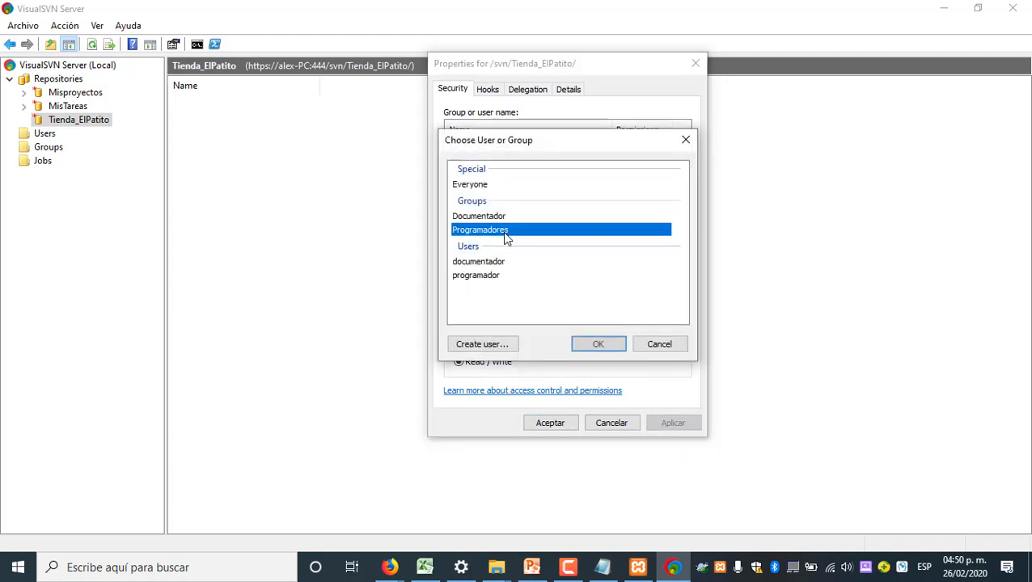
{"action": "left_click", "coordinate": [599, 345]}
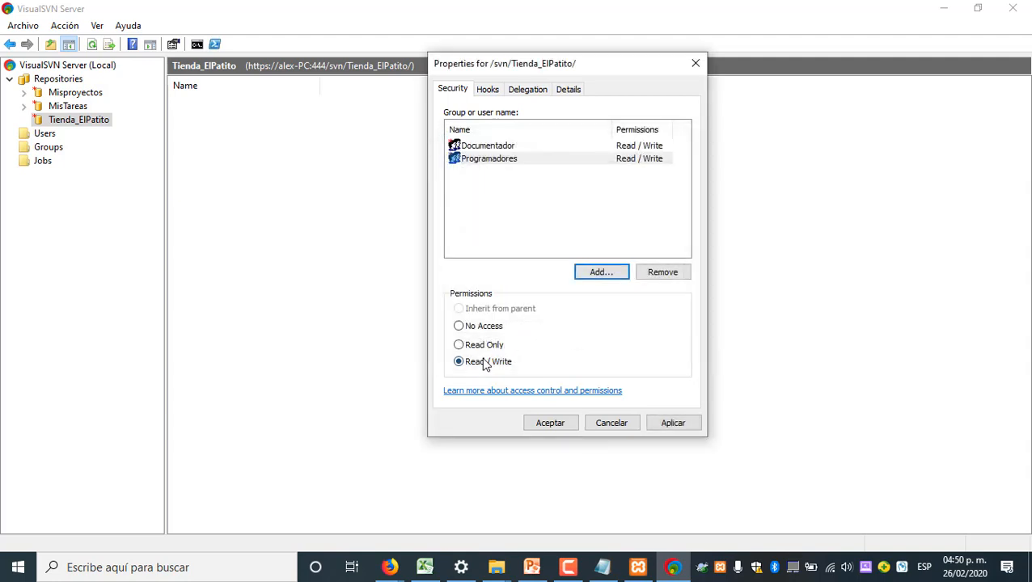
{"action": "left_click", "coordinate": [670, 423]}
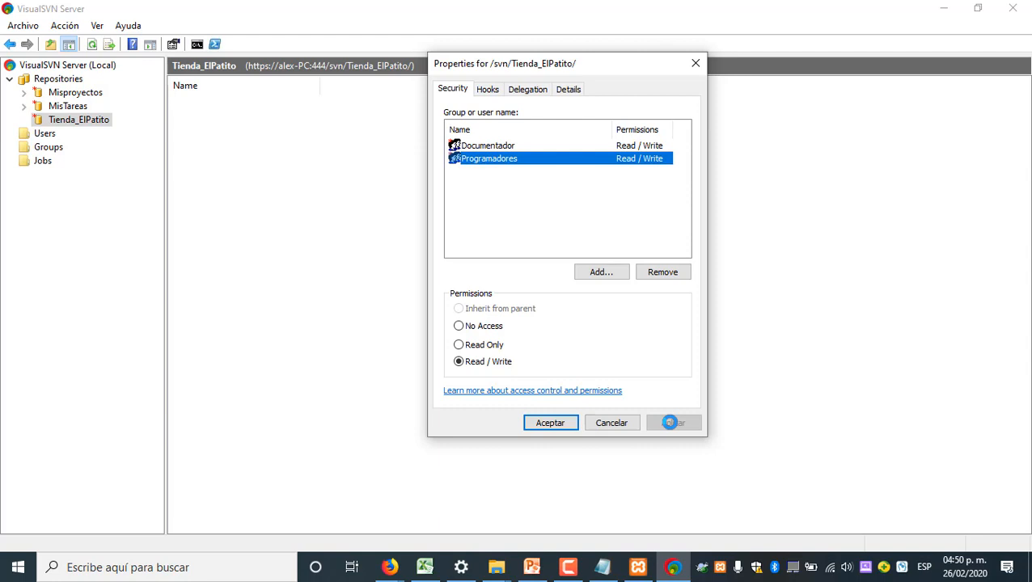
{"action": "left_click", "coordinate": [562, 424]}
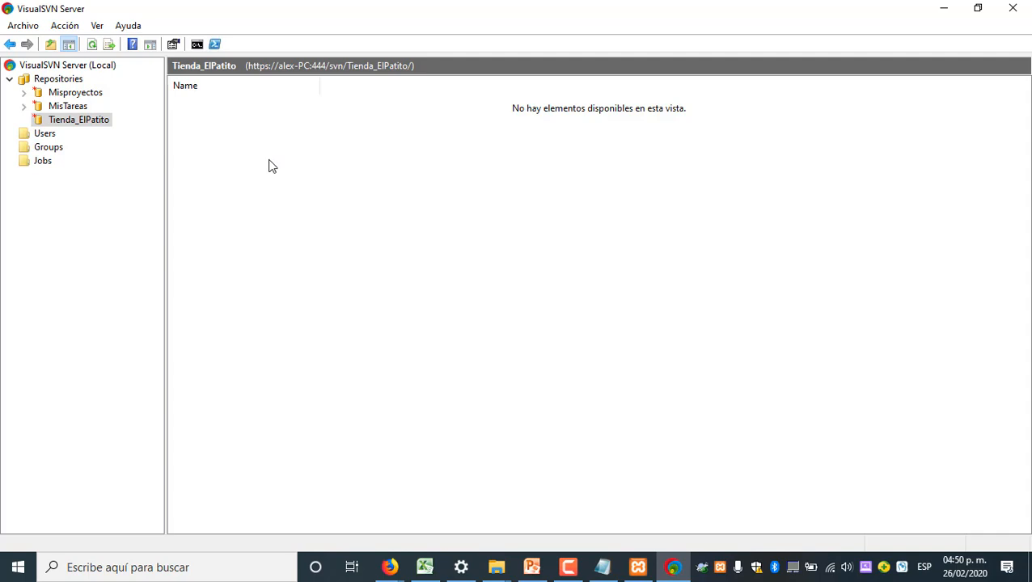
Switch to the PowerPoint presentation and show the Cliente slide about consulting and obtaining a project
{"action": "left_click", "coordinate": [532, 568]}
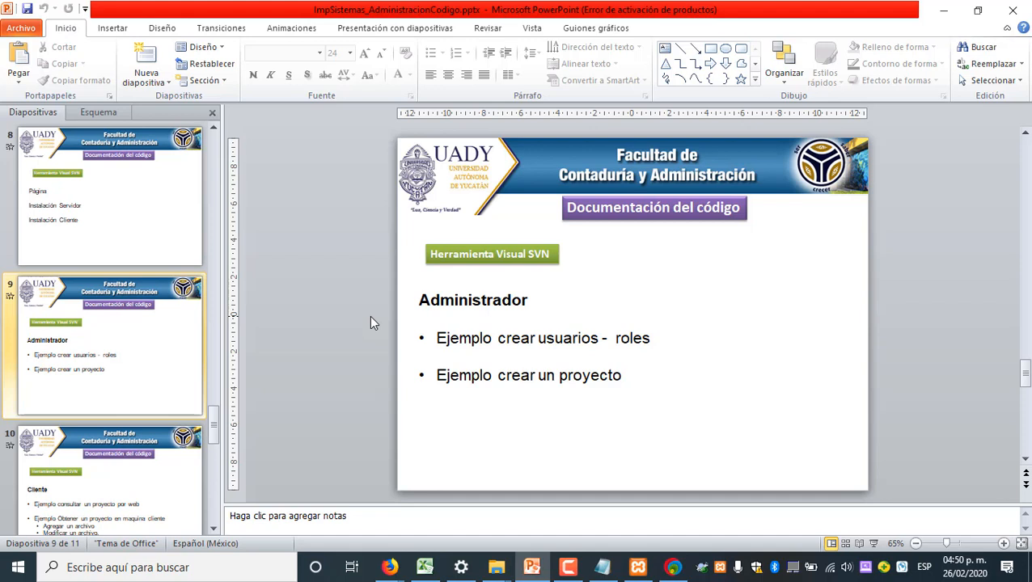
{"action": "key", "text": "Page_Down"}
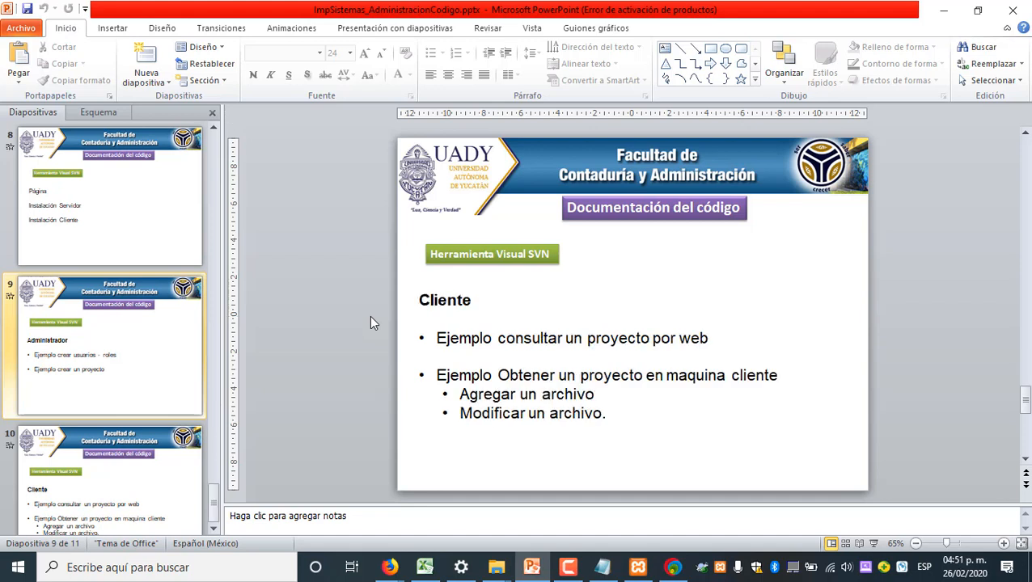
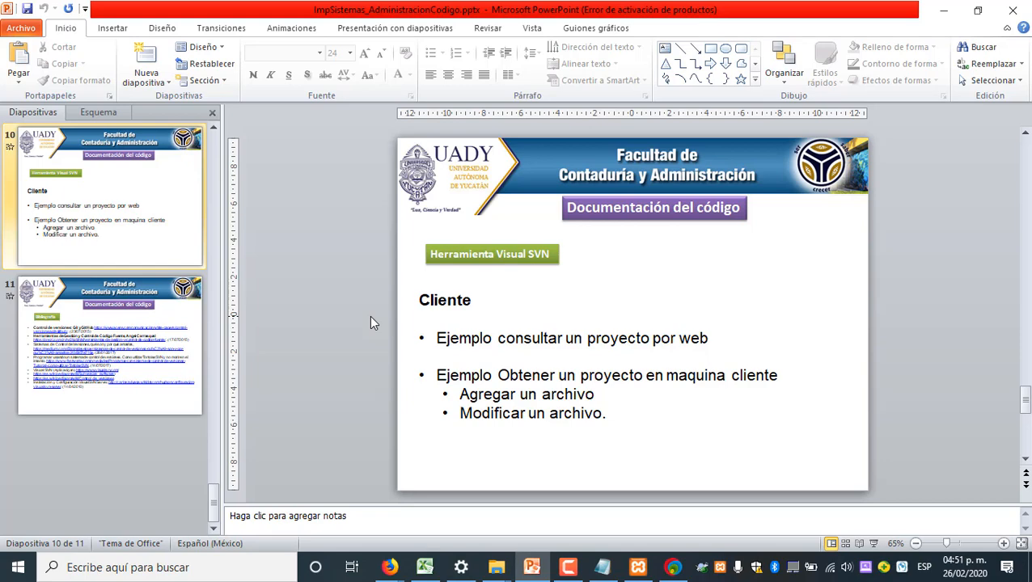
Switch to VisualSVN Server and copy the URL of the Tienda_ElPatito repository
{"action": "left_click", "coordinate": [943, 10]}
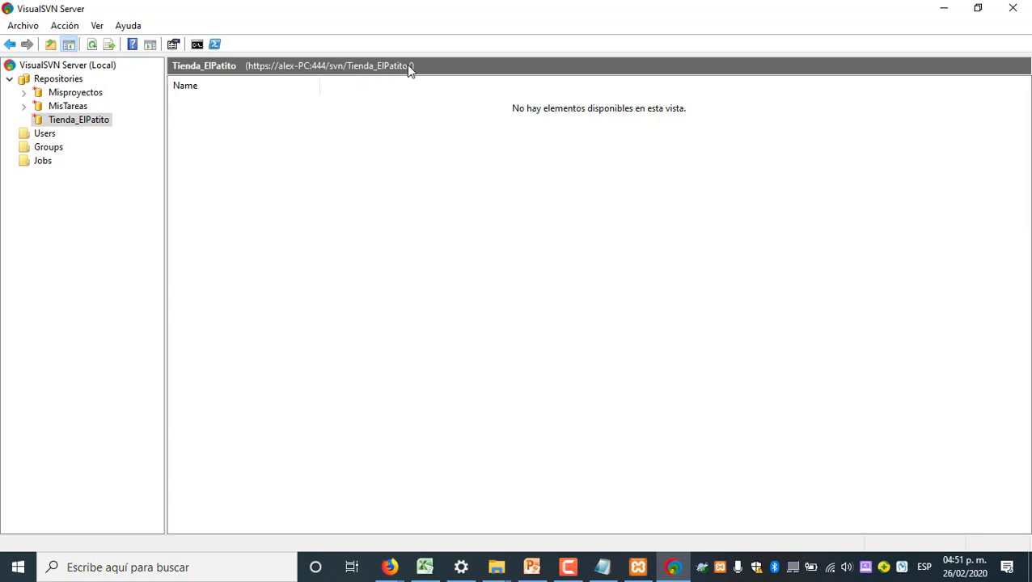
{"action": "right_click", "coordinate": [107, 124]}
{"action": "left_click", "coordinate": [314, 154]}
{"action": "right_click", "coordinate": [96, 119]}
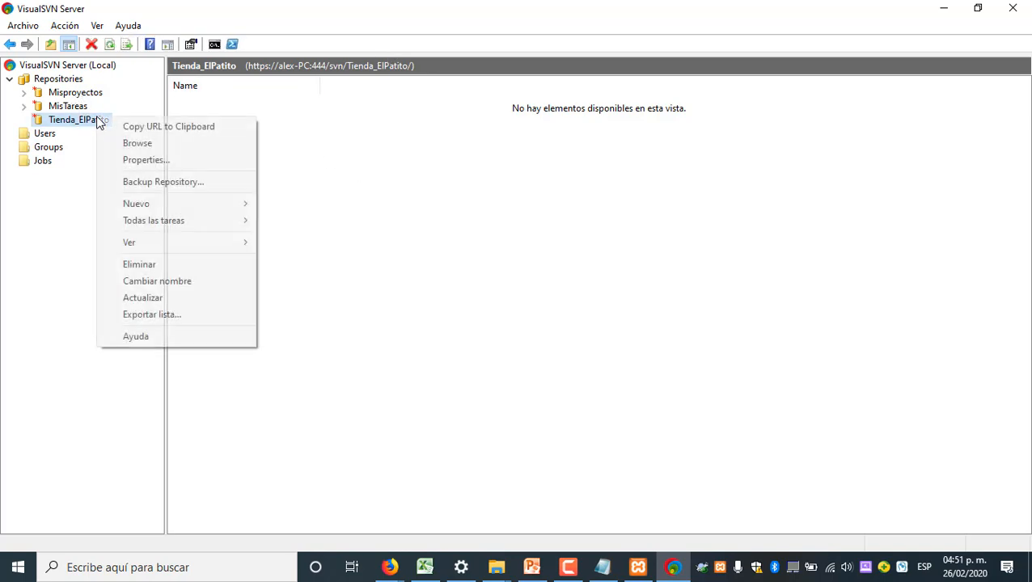
{"action": "left_click", "coordinate": [162, 126]}
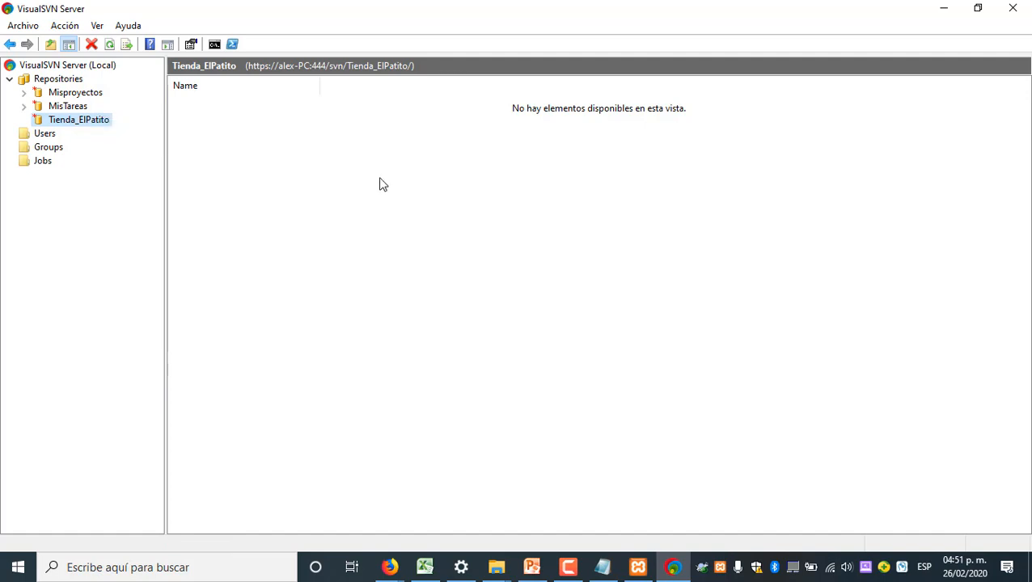
Switch to Firefox and load the copied Tienda_ElPatito repository URL in a new tab
{"action": "left_click", "coordinate": [391, 568]}
{"action": "left_click", "coordinate": [469, 499]}
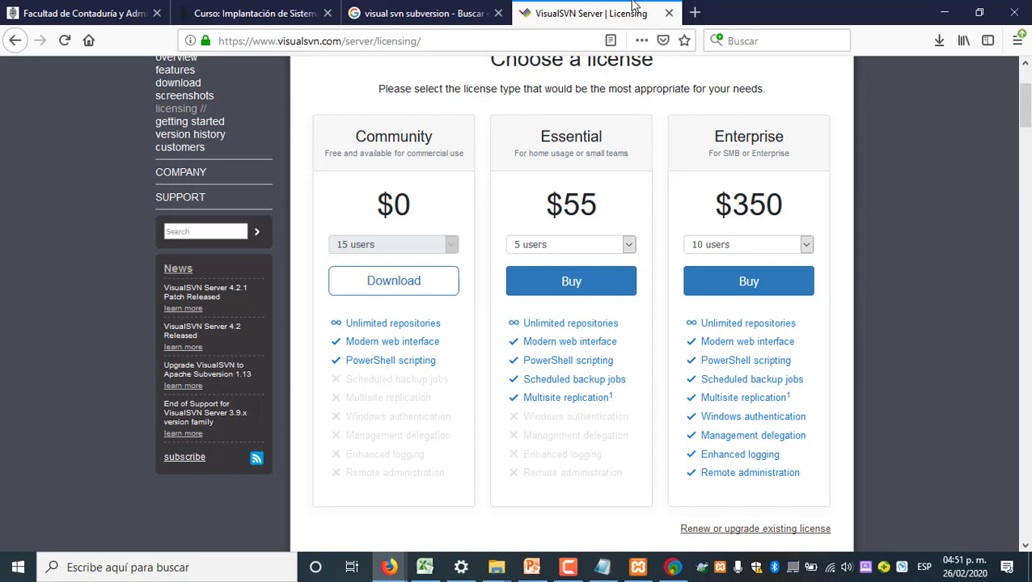
{"action": "left_click", "coordinate": [693, 13]}
{"action": "key", "text": "ctrl+v"}
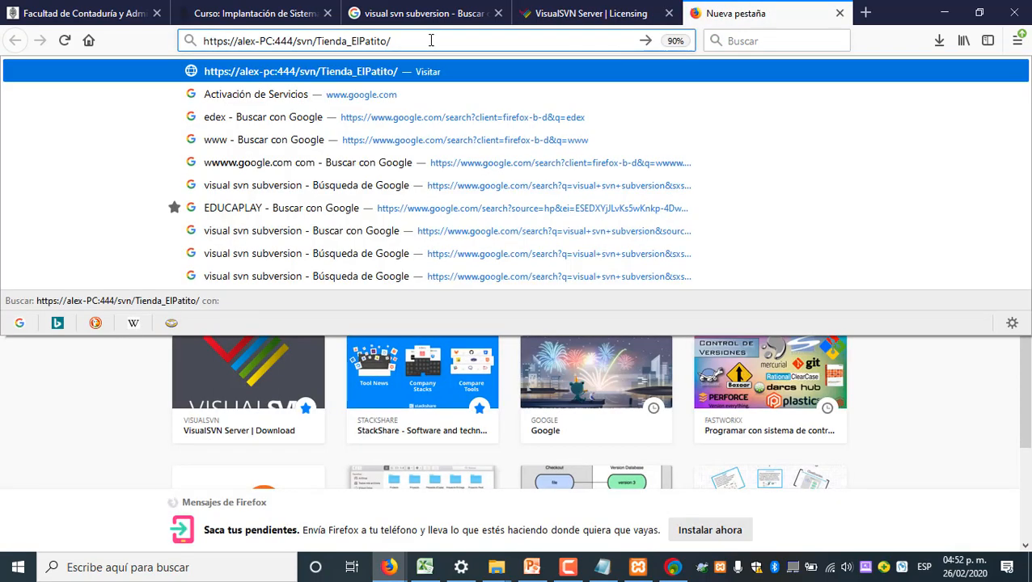
{"action": "key", "text": "Return"}
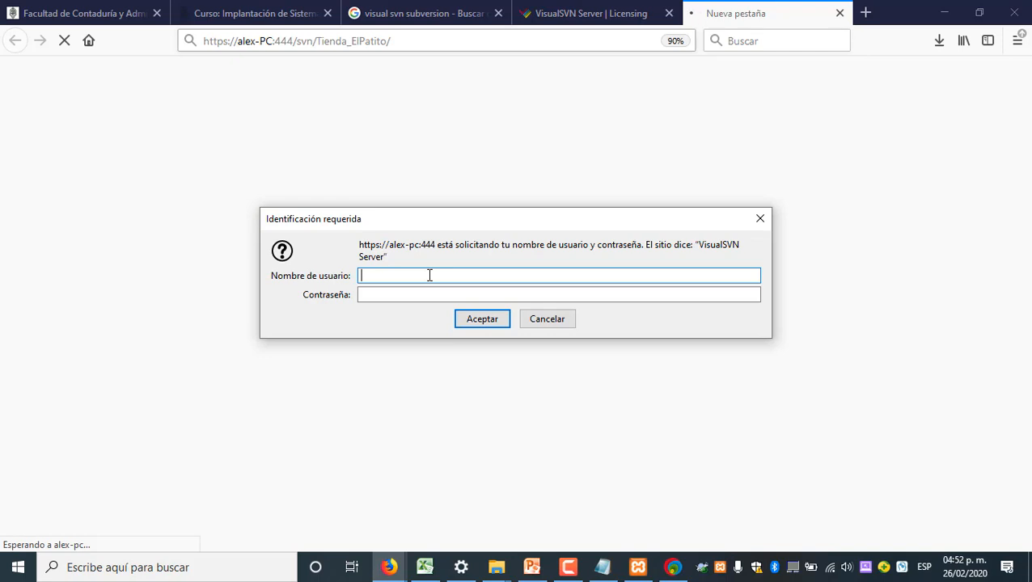
Sign in to the repository site as programador with the account password, and save the login in the browser
{"action": "type", "text": "programador"}
{"action": "key", "text": "Tab"}
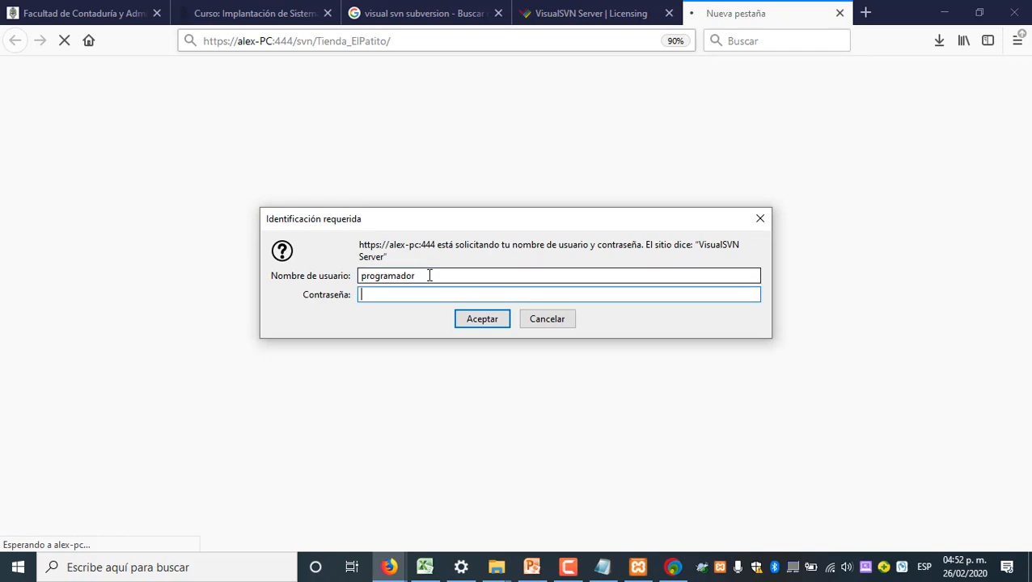
{"action": "type", "text": "****"}
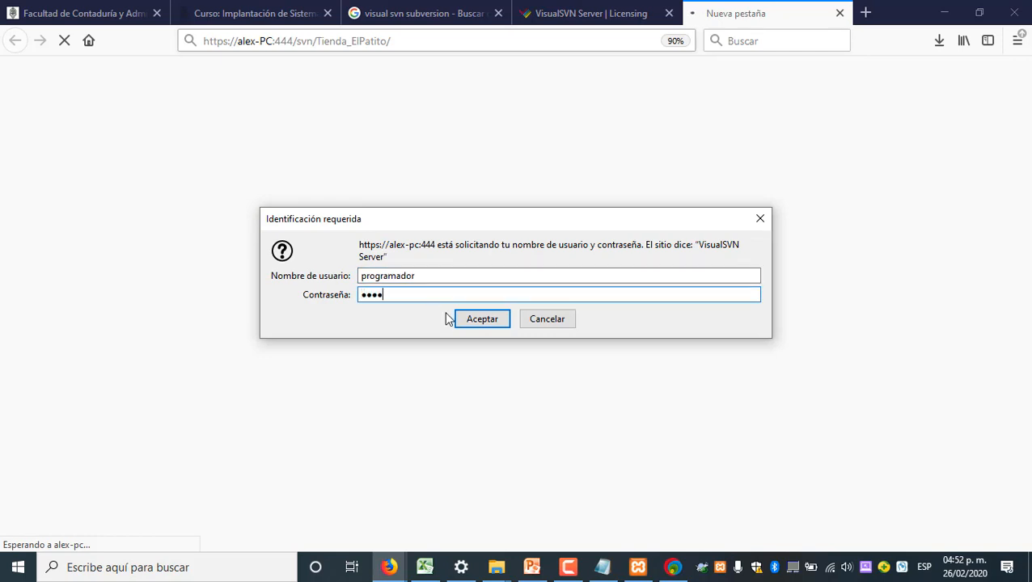
{"action": "left_click", "coordinate": [478, 319]}
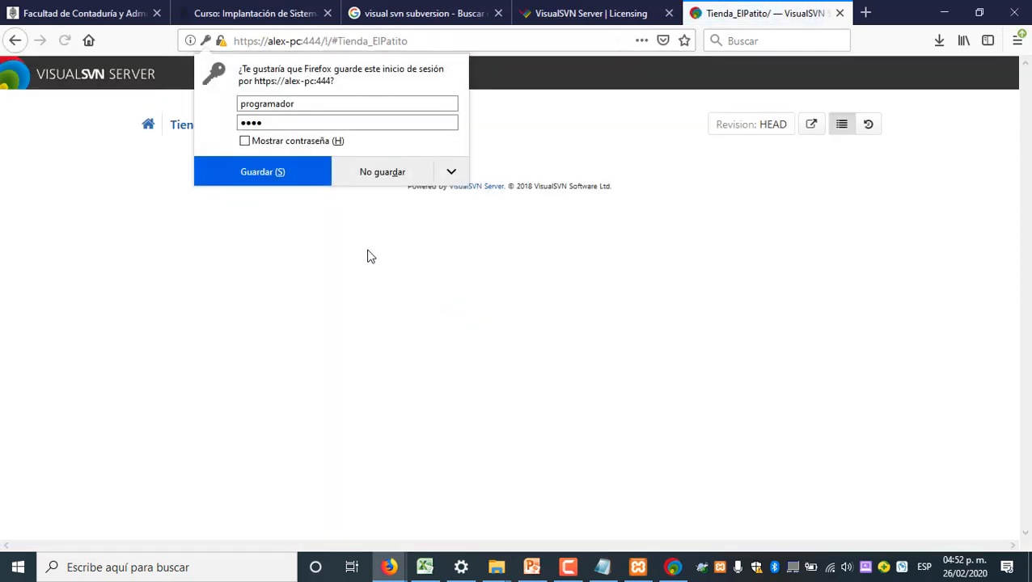
{"action": "left_click", "coordinate": [283, 173]}
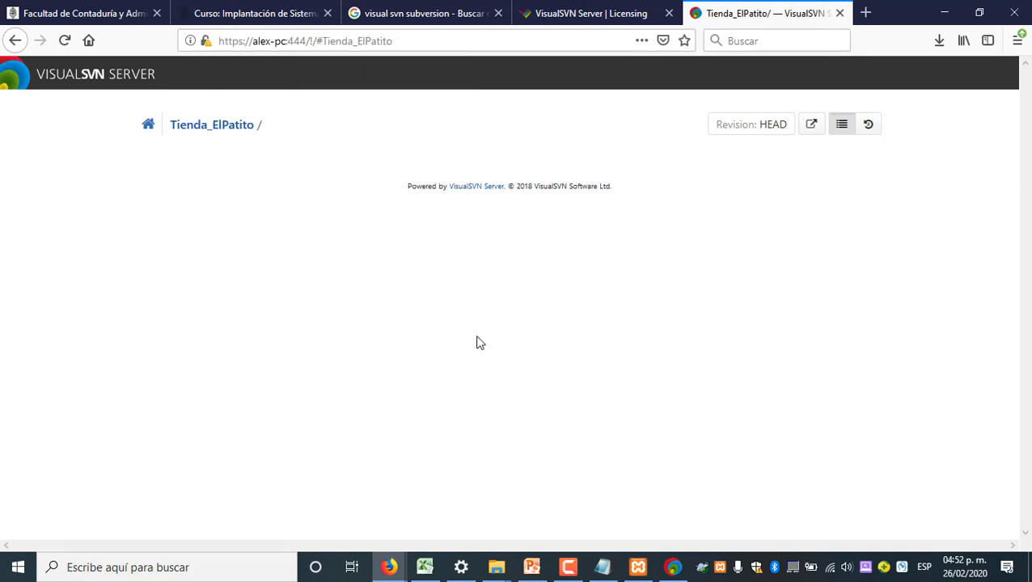
Review the Tienda_ElPatito repository's URL and its revision history on the web page
{"action": "left_click", "coordinate": [810, 127]}
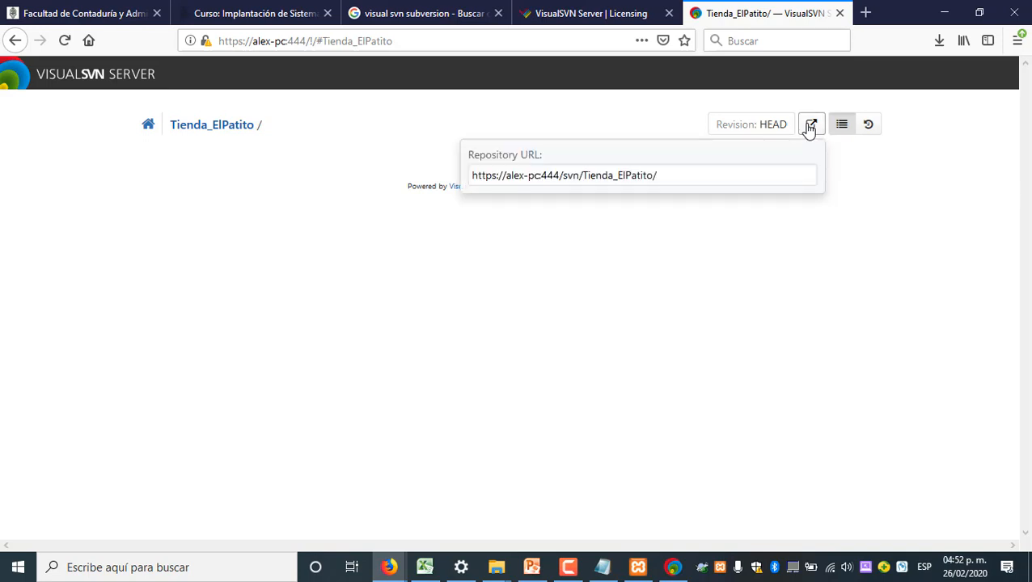
{"action": "left_click", "coordinate": [400, 39]}
{"action": "key", "text": "Return"}
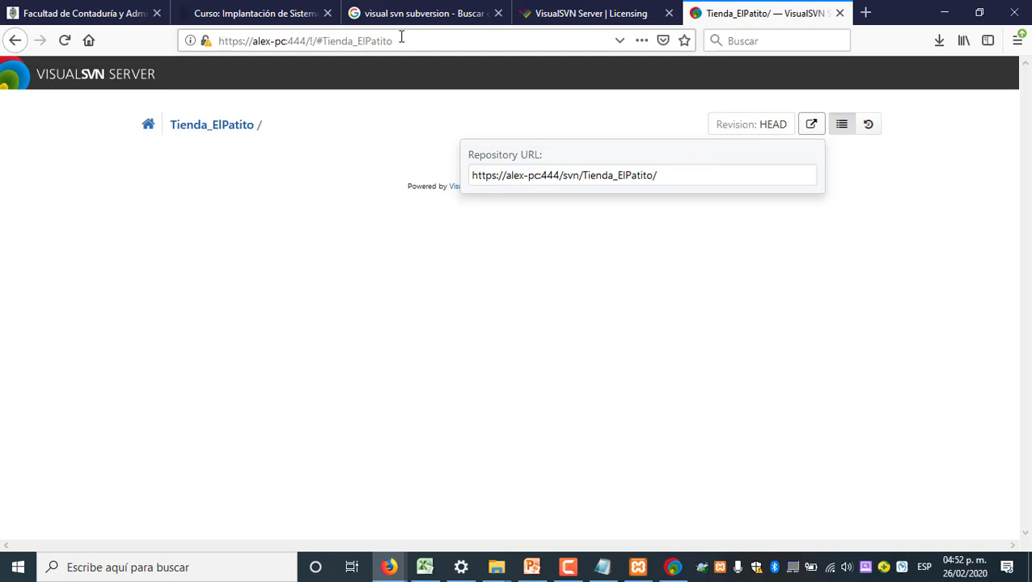
{"action": "left_click", "coordinate": [486, 237]}
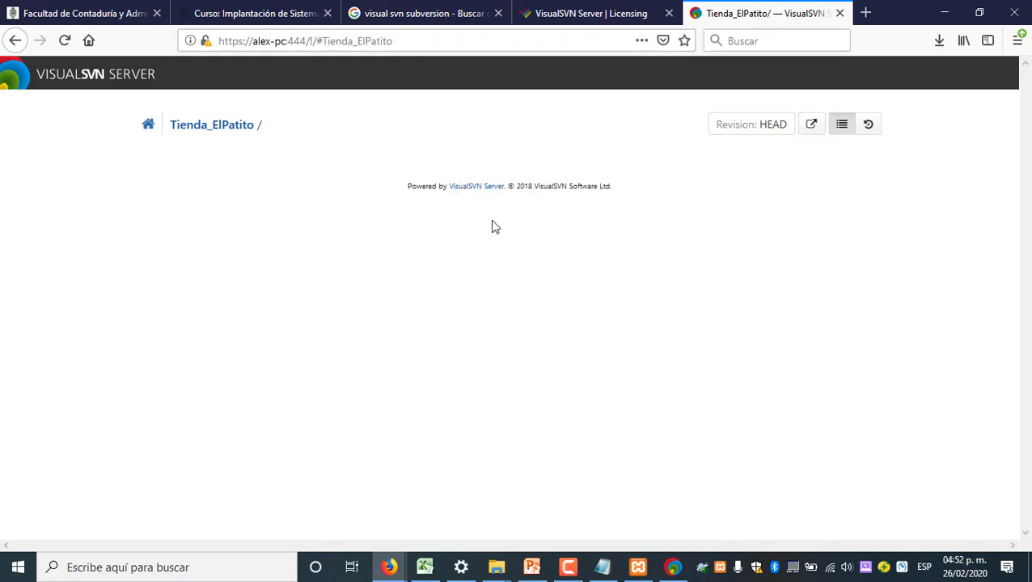
{"action": "left_click", "coordinate": [868, 128]}
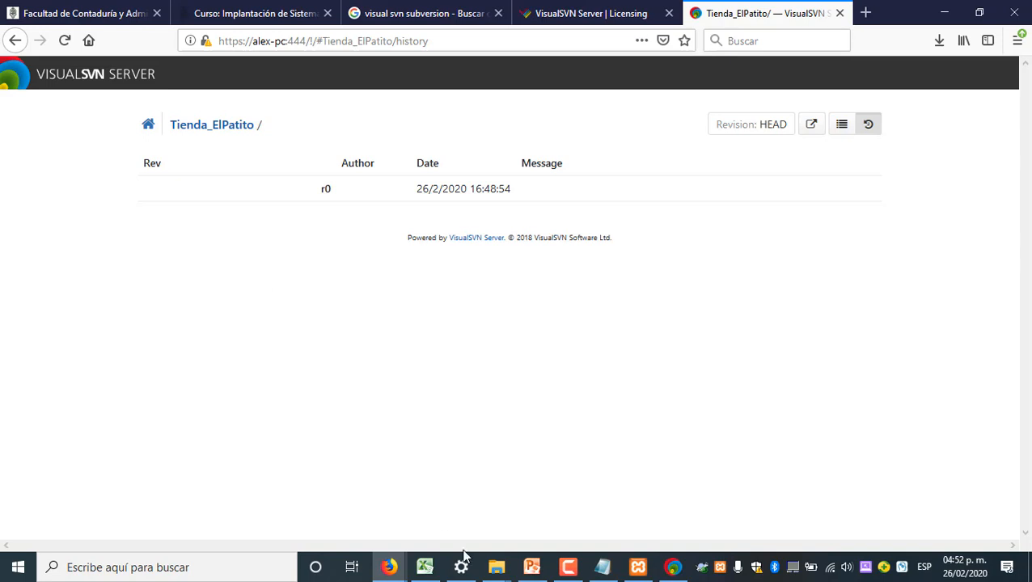
Switch to File Explorer and create a new folder inside the VisualSVN folder
{"action": "left_click", "coordinate": [496, 567]}
{"action": "left_click", "coordinate": [543, 529]}
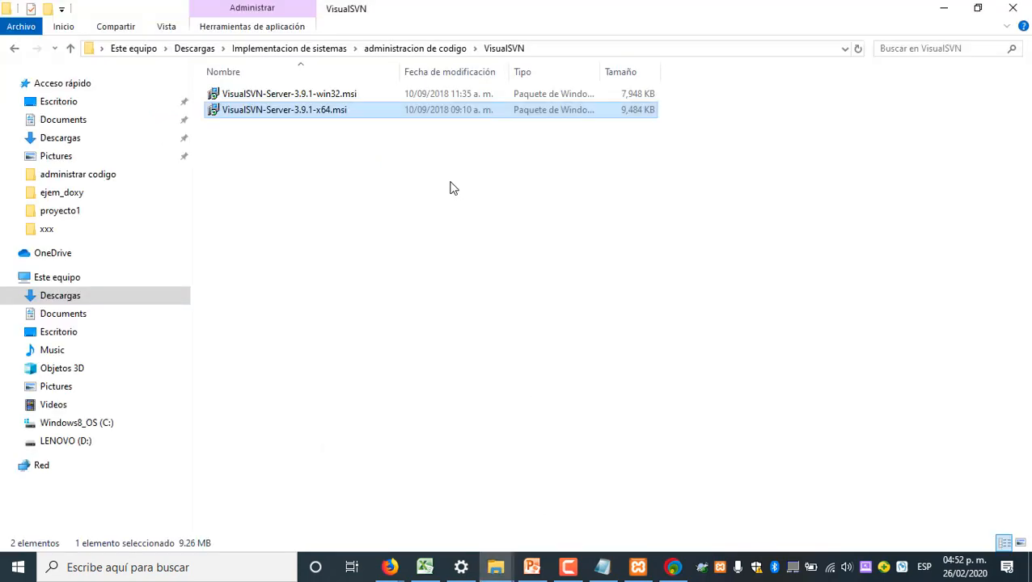
{"action": "left_click", "coordinate": [322, 221]}
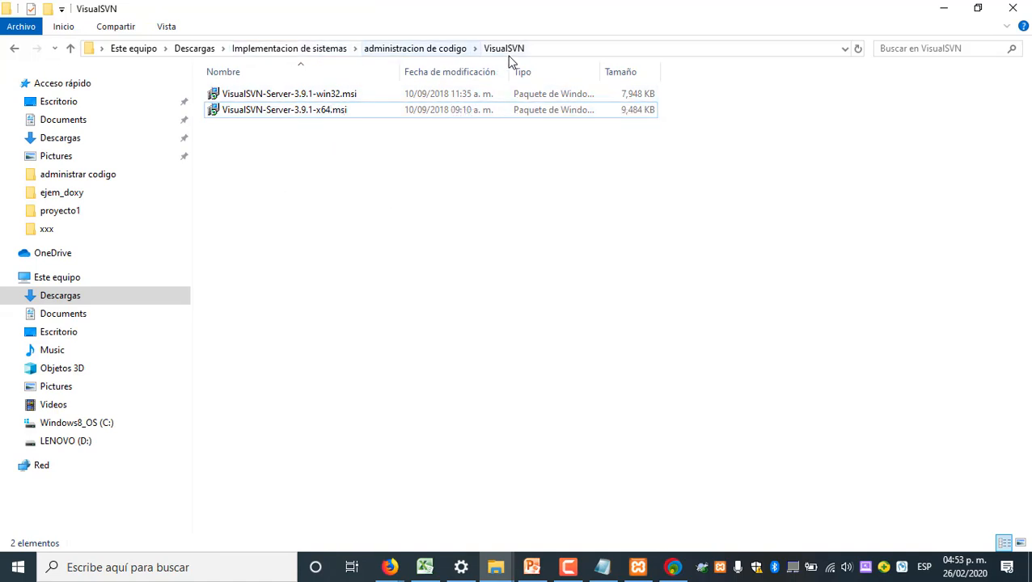
{"action": "right_click", "coordinate": [233, 209]}
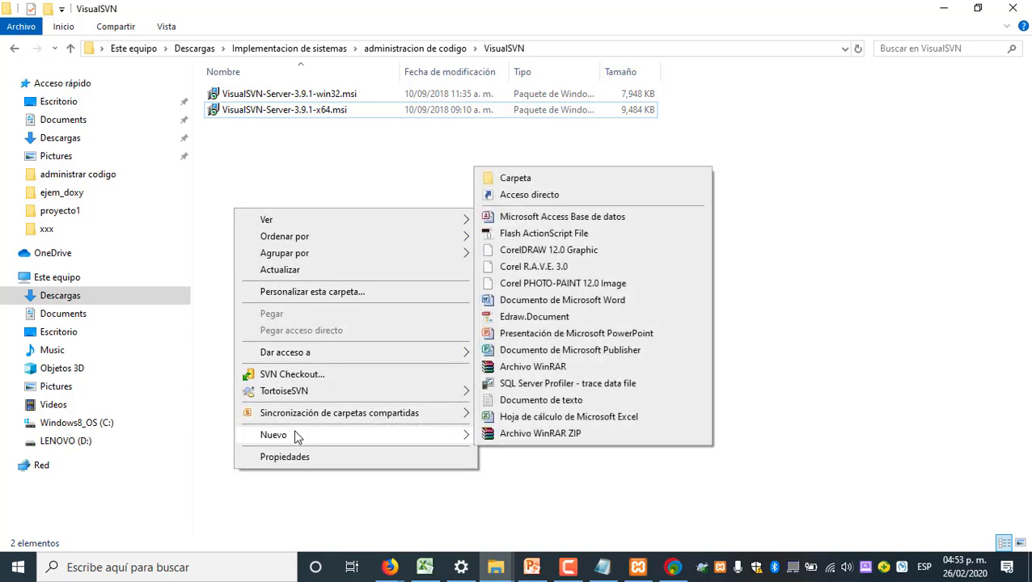
{"action": "mouse_move", "coordinate": [418, 443]}
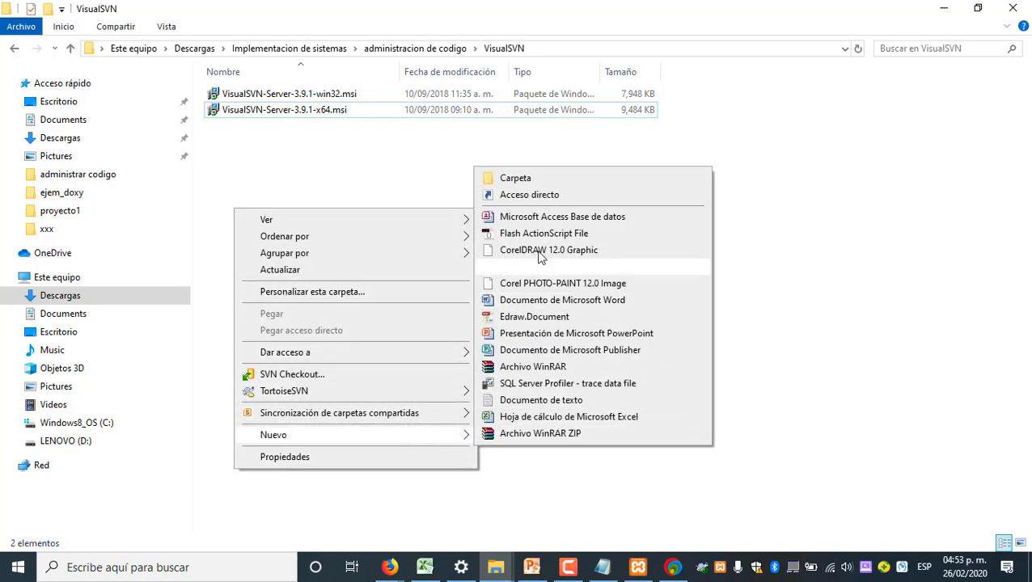
{"action": "left_click", "coordinate": [523, 178]}
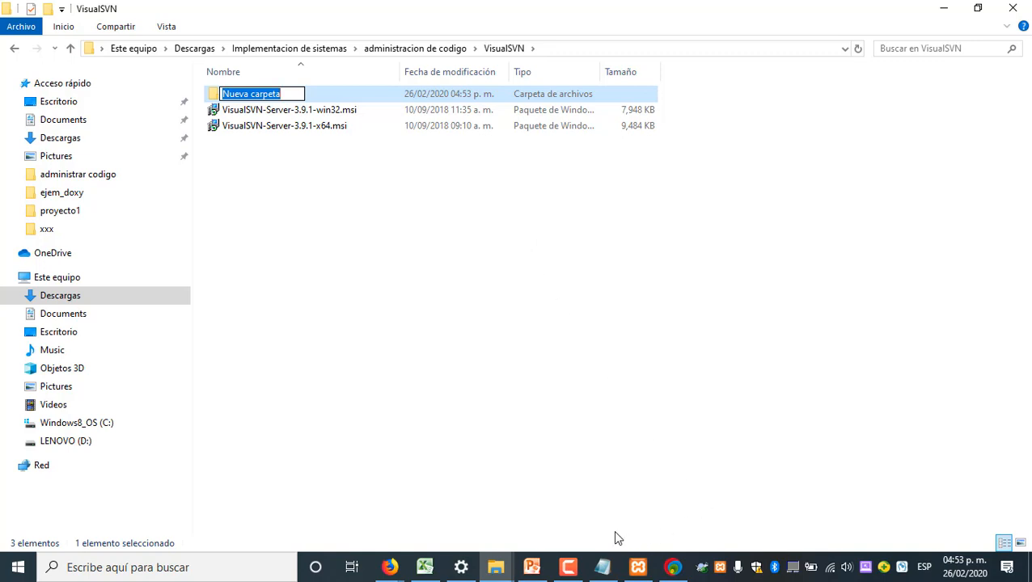
Switch to Firefox and copy the repository name Tienda_ElPatito from the page address
{"action": "left_click", "coordinate": [395, 568]}
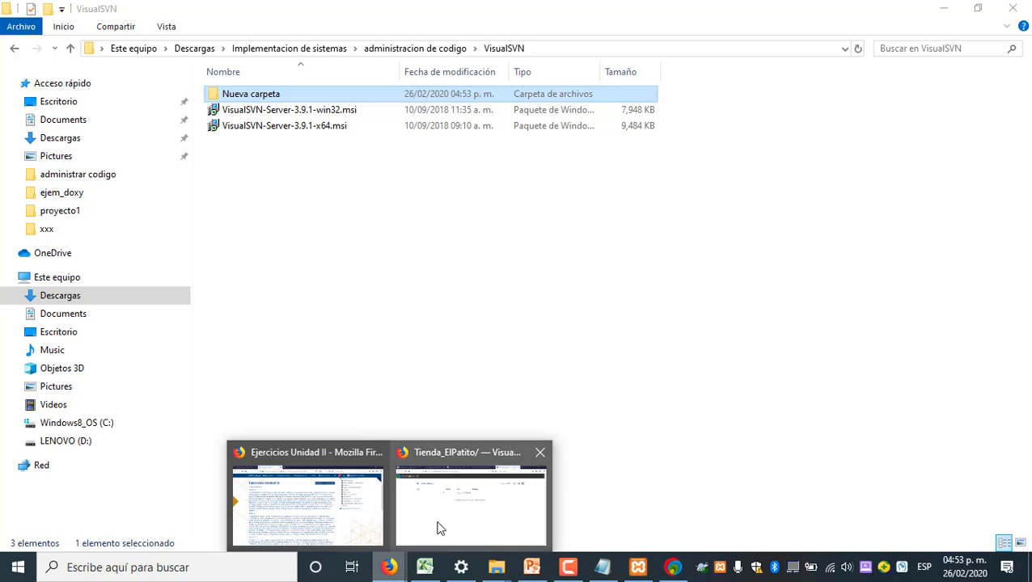
{"action": "left_click", "coordinate": [440, 493]}
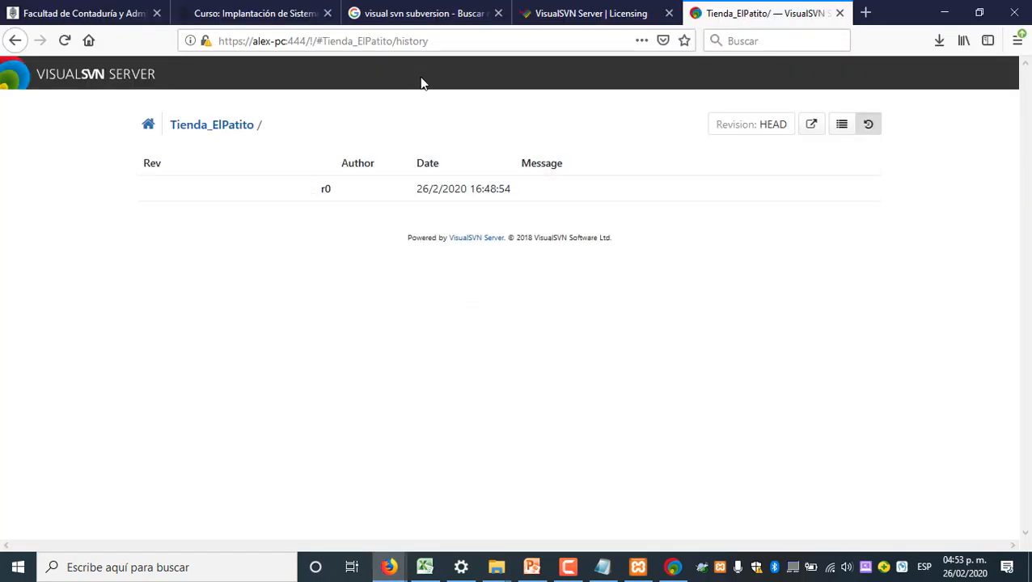
{"action": "left_click", "coordinate": [396, 42]}
{"action": "left_click", "coordinate": [372, 41]}
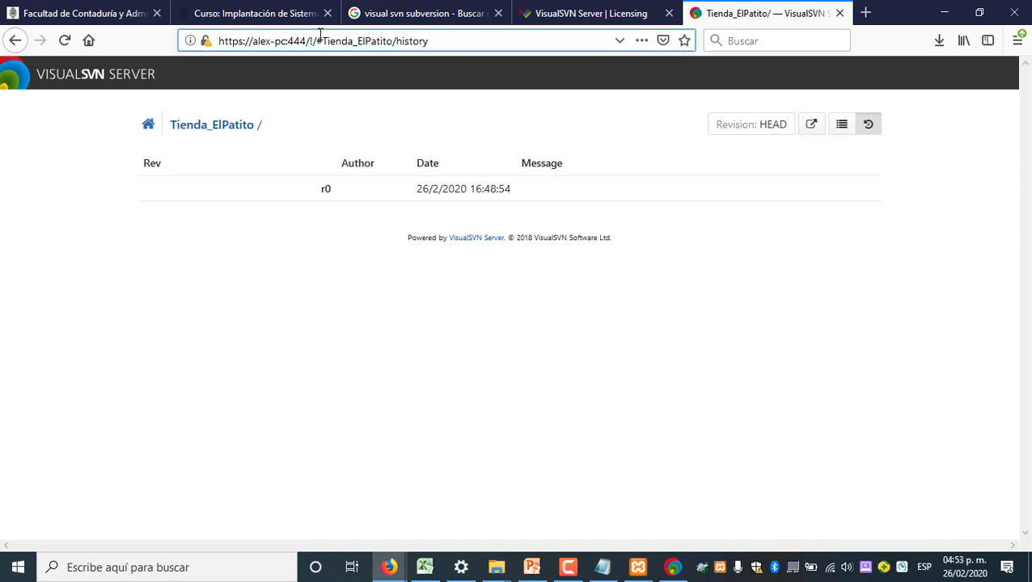
{"action": "left_click_drag", "start_coordinate": [322, 40], "coordinate": [394, 41]}
{"action": "key", "text": "ctrl+c"}
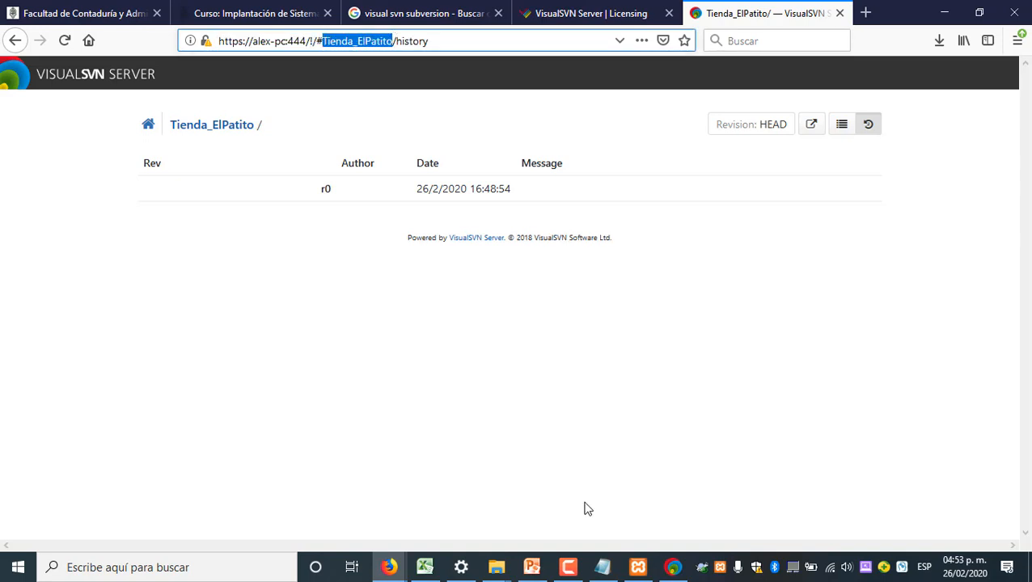
Return to File Explorer and rename the new folder as Tienda_ElPatito
{"action": "mouse_move", "coordinate": [502, 569]}
{"action": "left_click", "coordinate": [566, 530]}
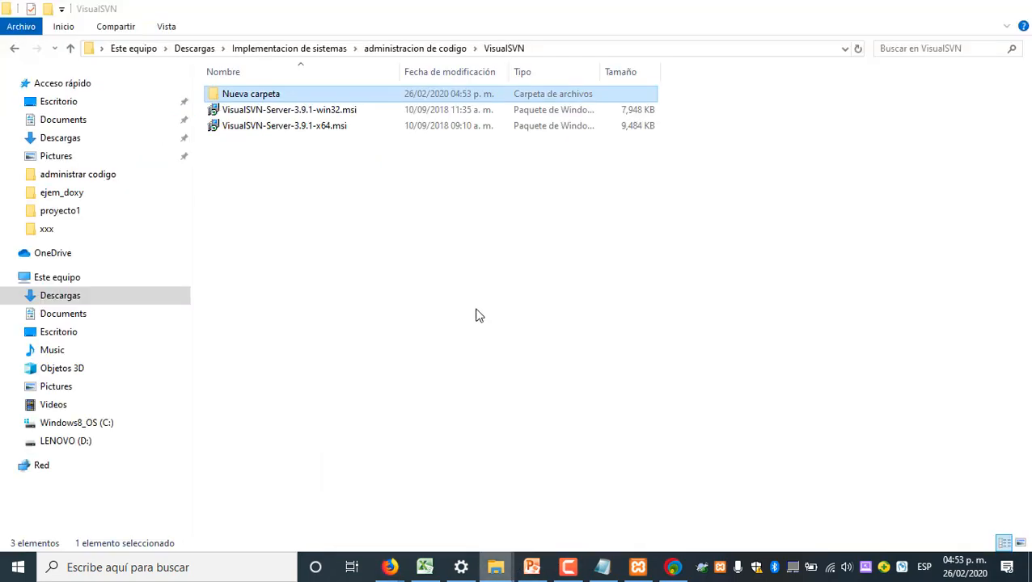
{"action": "left_click", "coordinate": [273, 97]}
{"action": "key", "text": "ctrl+v"}
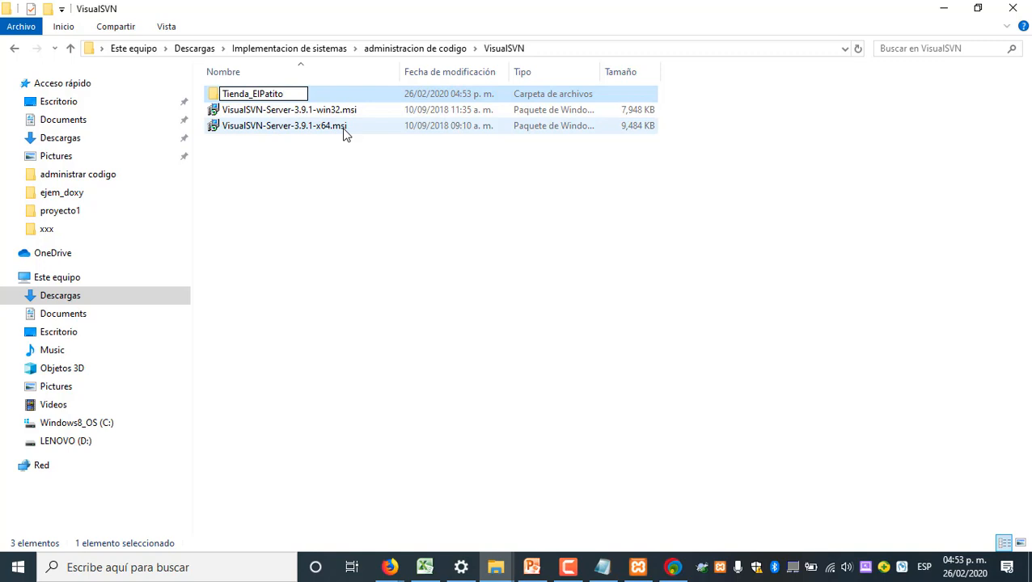
{"action": "key", "text": "Return"}
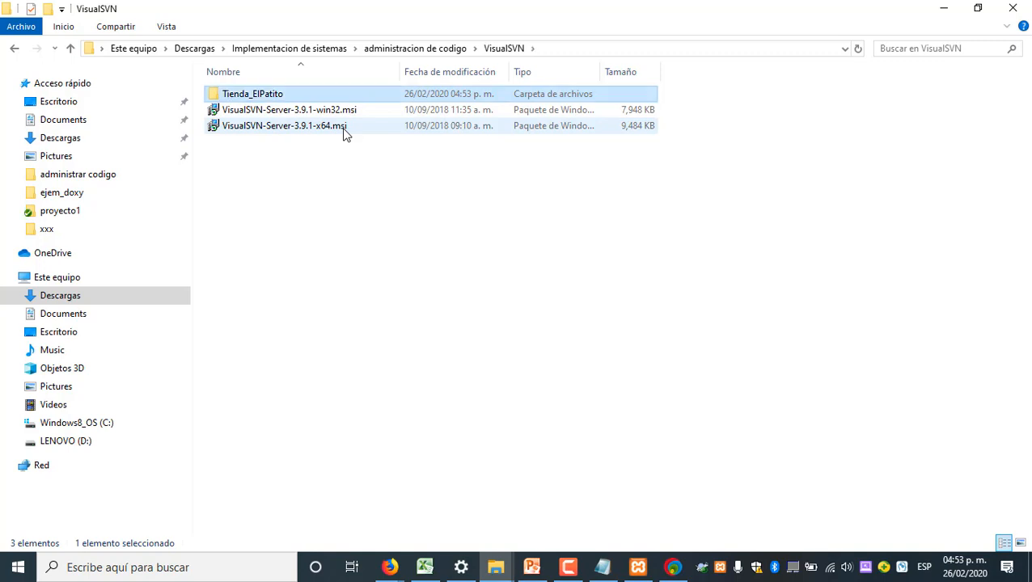
{"action": "left_click", "coordinate": [280, 252]}
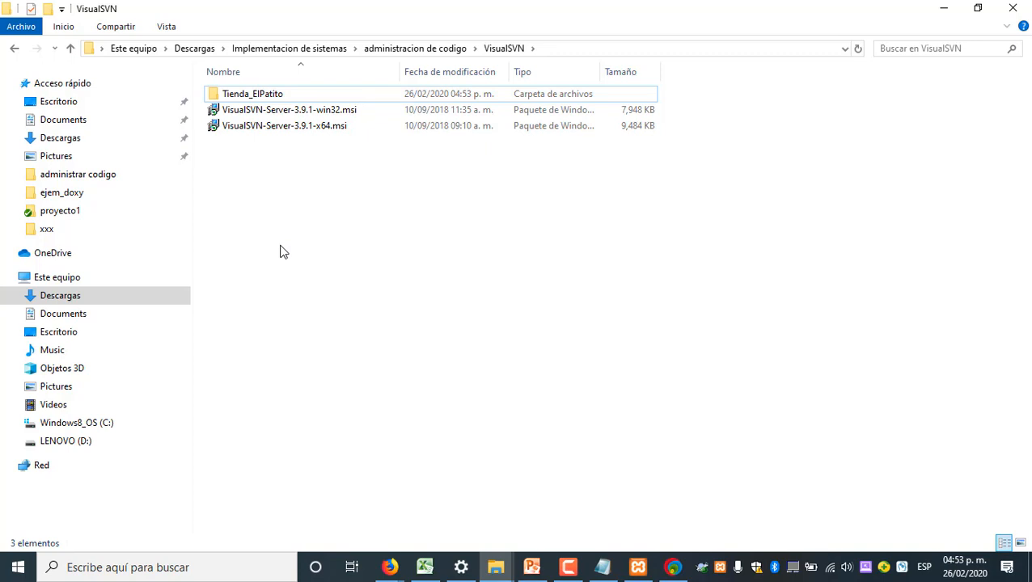
Start an SVN Checkout on the Tienda_ElPatito folder and choose the Fully recursive checkout depth
{"action": "left_click", "coordinate": [279, 95]}
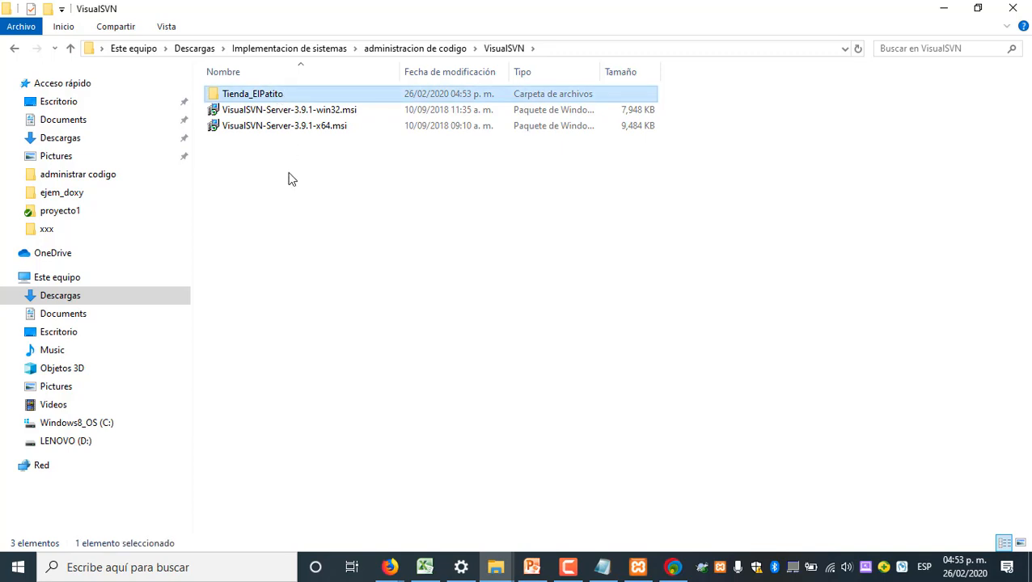
{"action": "right_click", "coordinate": [263, 97]}
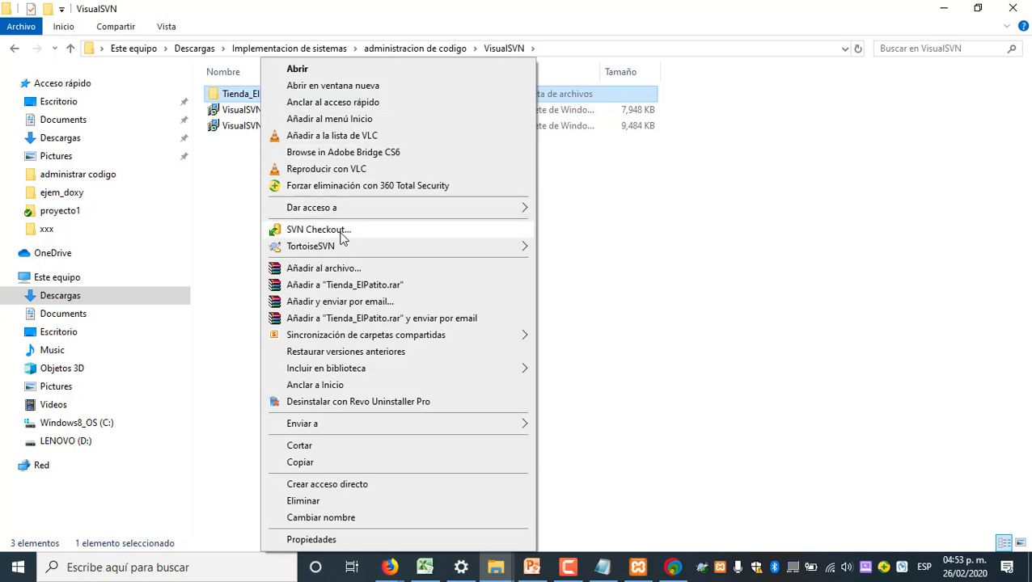
{"action": "mouse_move", "coordinate": [339, 248]}
{"action": "left_click", "coordinate": [341, 235]}
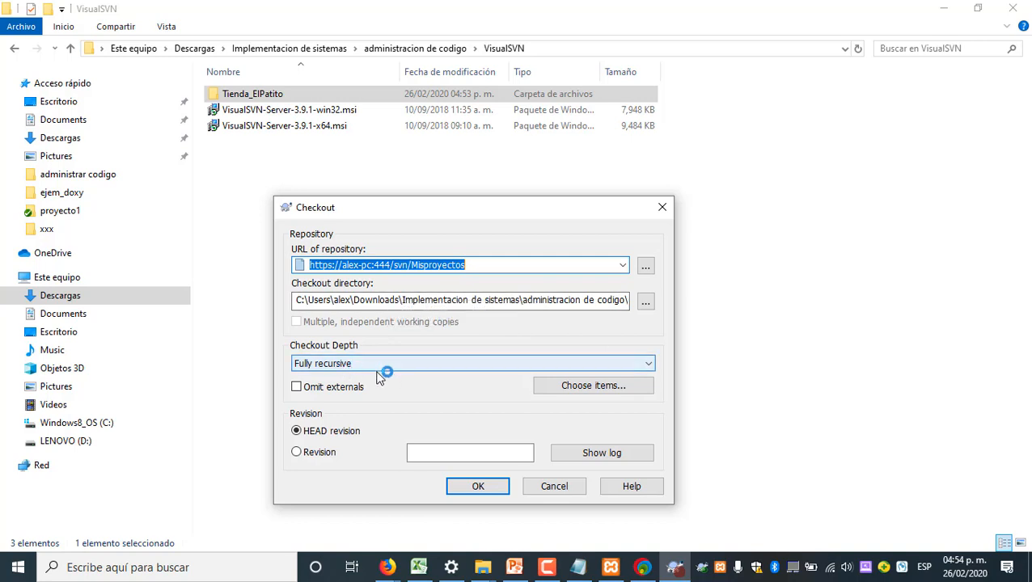
{"action": "left_click", "coordinate": [649, 361]}
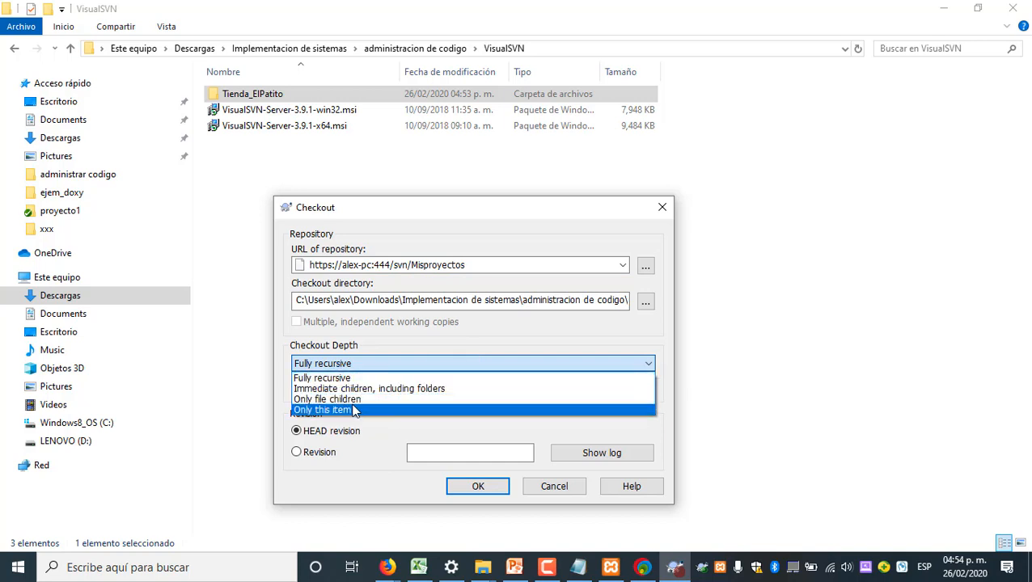
{"action": "left_click", "coordinate": [413, 377]}
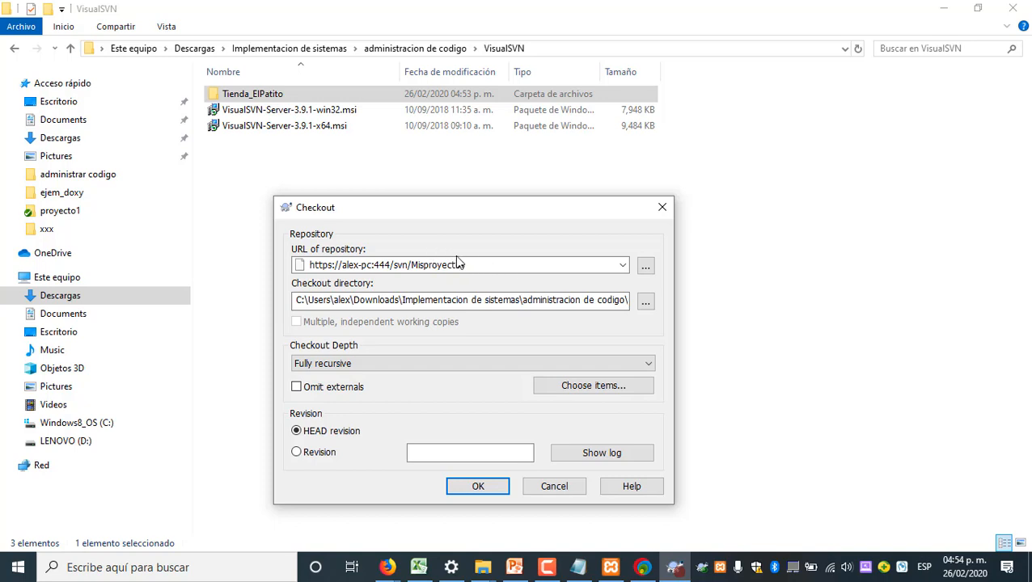
Browse for the checkout's repository URL and authenticate on the server as programador with the account password
{"action": "left_click", "coordinate": [646, 267]}
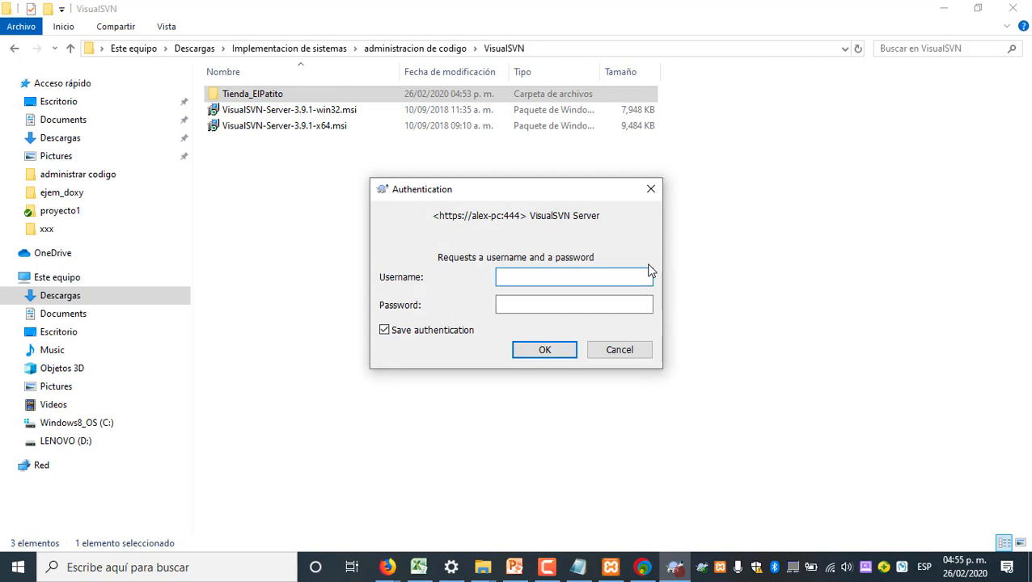
{"action": "type", "text": "programador"}
{"action": "key", "text": "Tab"}
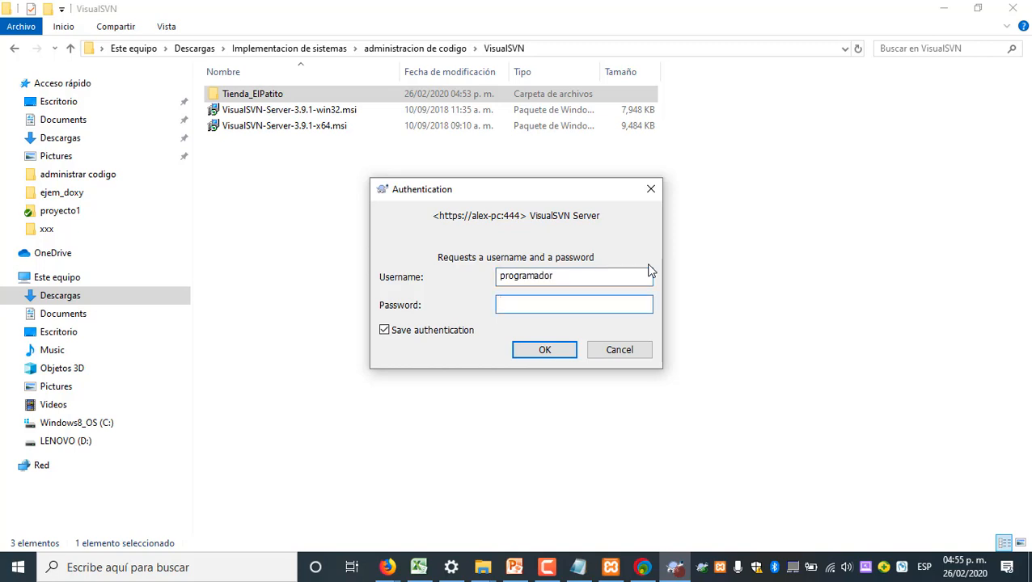
{"action": "type", "text": "****"}
{"action": "left_click", "coordinate": [545, 350]}
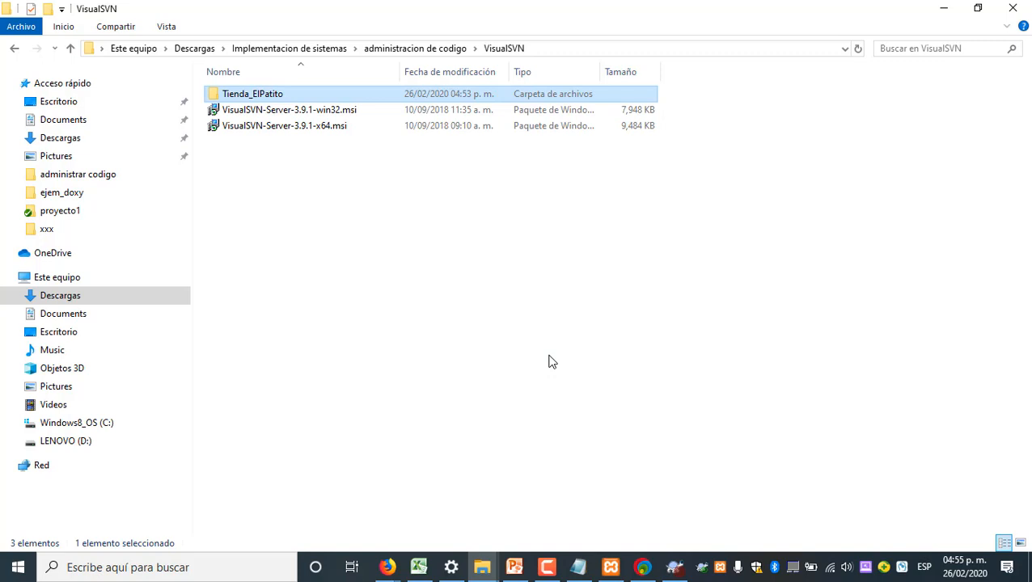
Replace the repository name in the Repository Browser's URL with Tienda_ElPatito and load that repository
{"action": "left_click", "coordinate": [675, 567]}
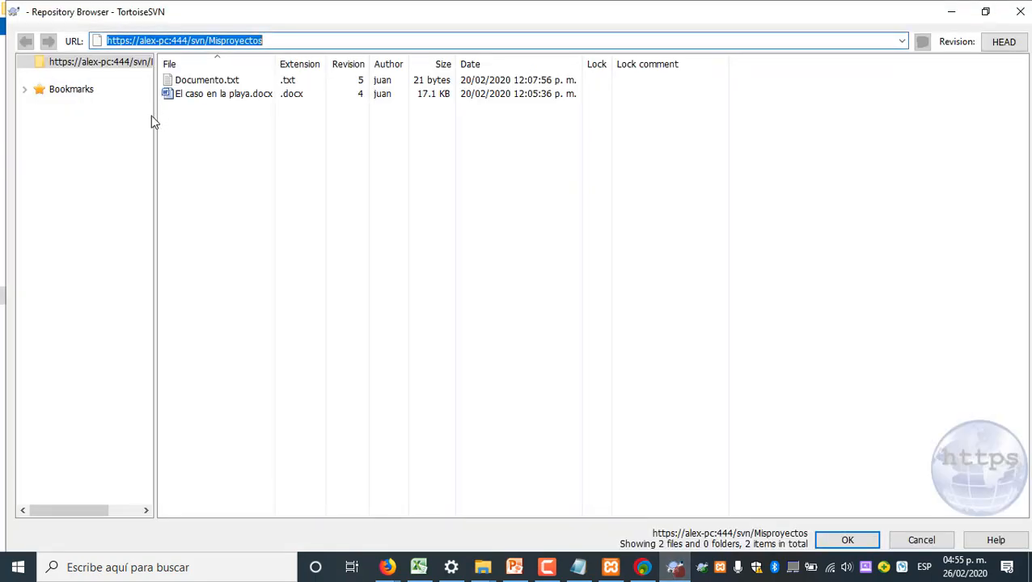
{"action": "left_click_drag", "start_coordinate": [155, 111], "coordinate": [312, 111]}
{"action": "left_click", "coordinate": [20, 91]}
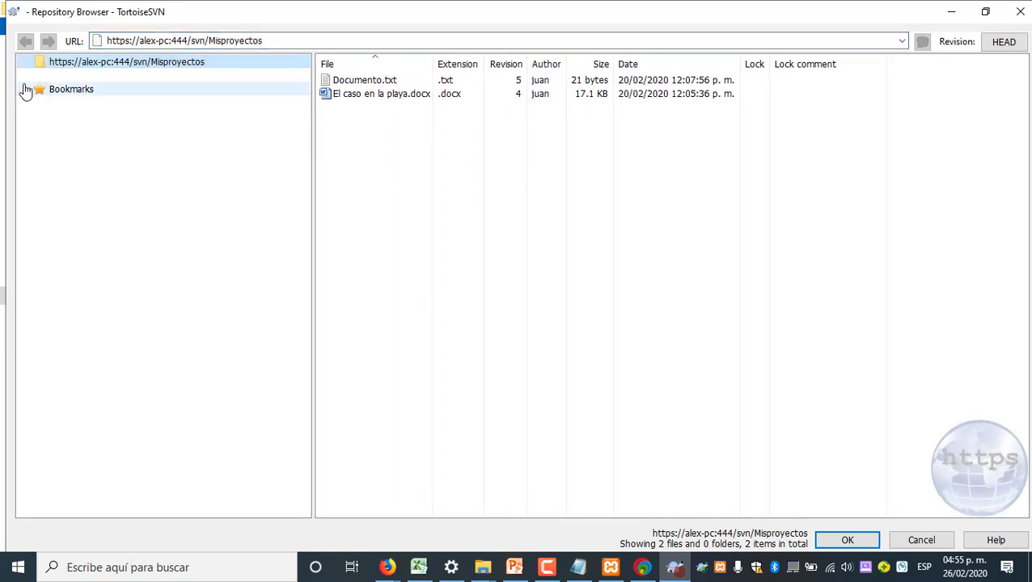
{"action": "left_click", "coordinate": [293, 40]}
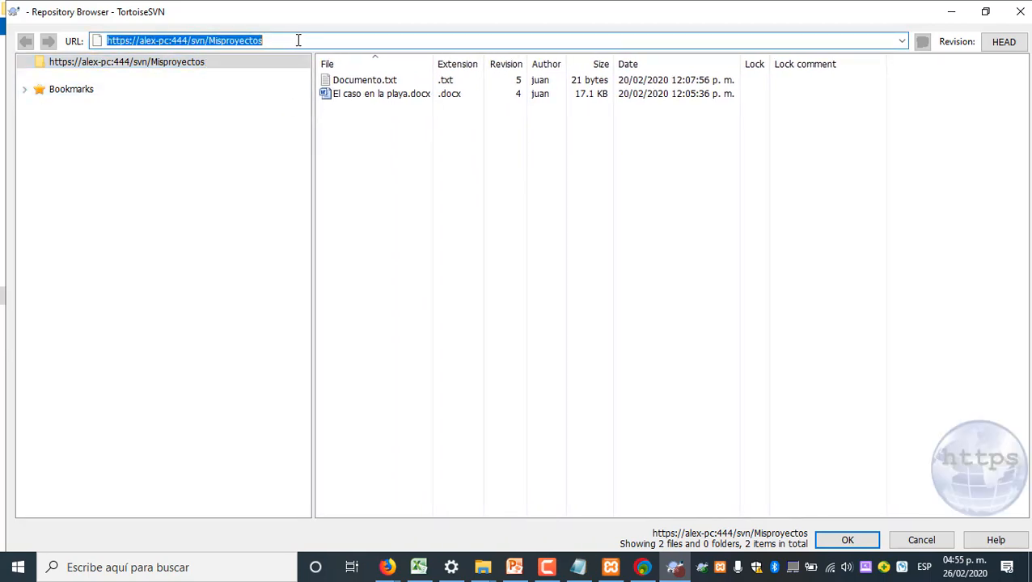
{"action": "left_click", "coordinate": [298, 39]}
{"action": "double_click", "coordinate": [297, 39]}
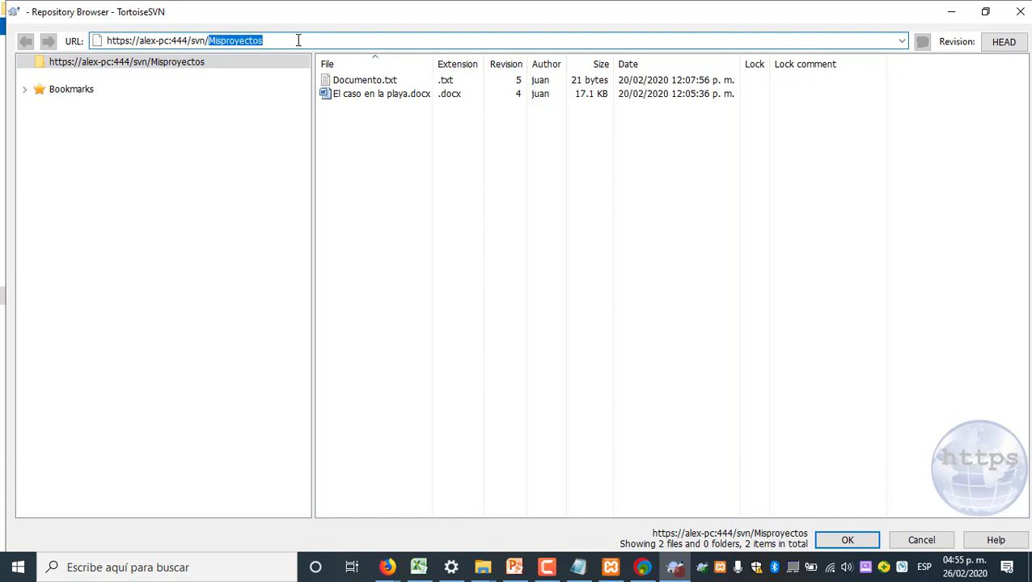
{"action": "key", "text": "BackSpace"}
{"action": "type", "text": "Tienda_ElPatito"}
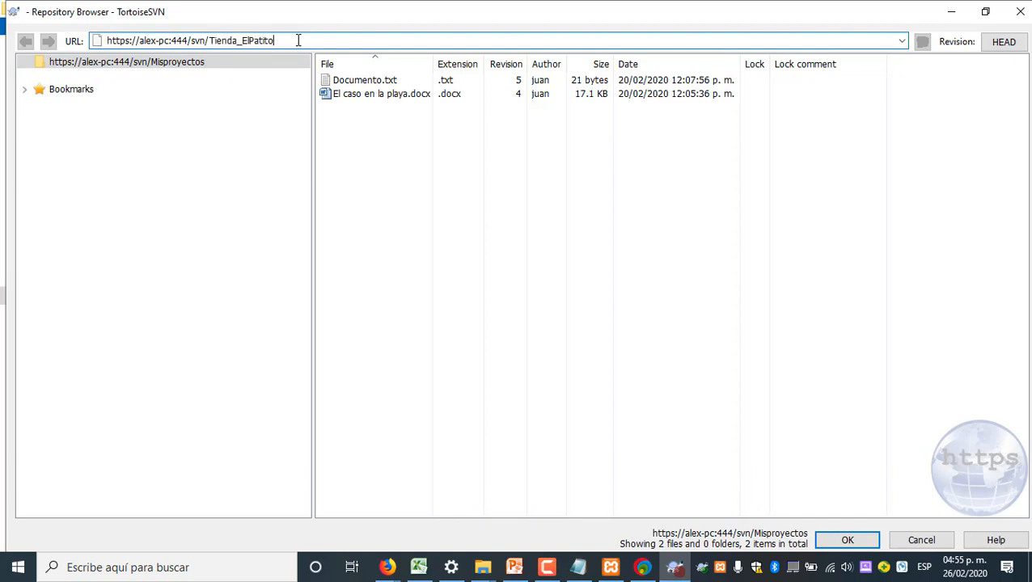
{"action": "key", "text": "Return"}
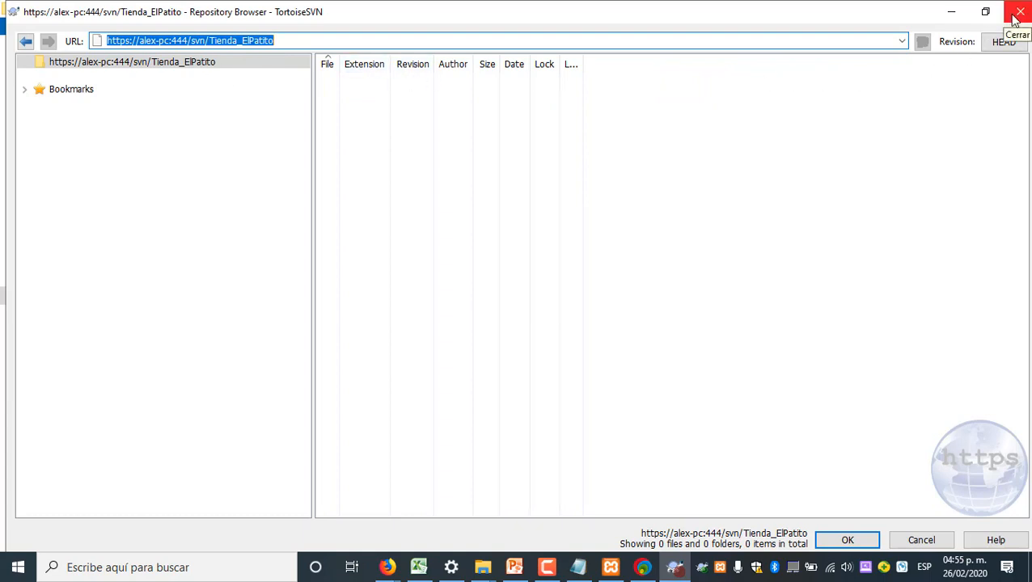
{"action": "right_click", "coordinate": [169, 63]}
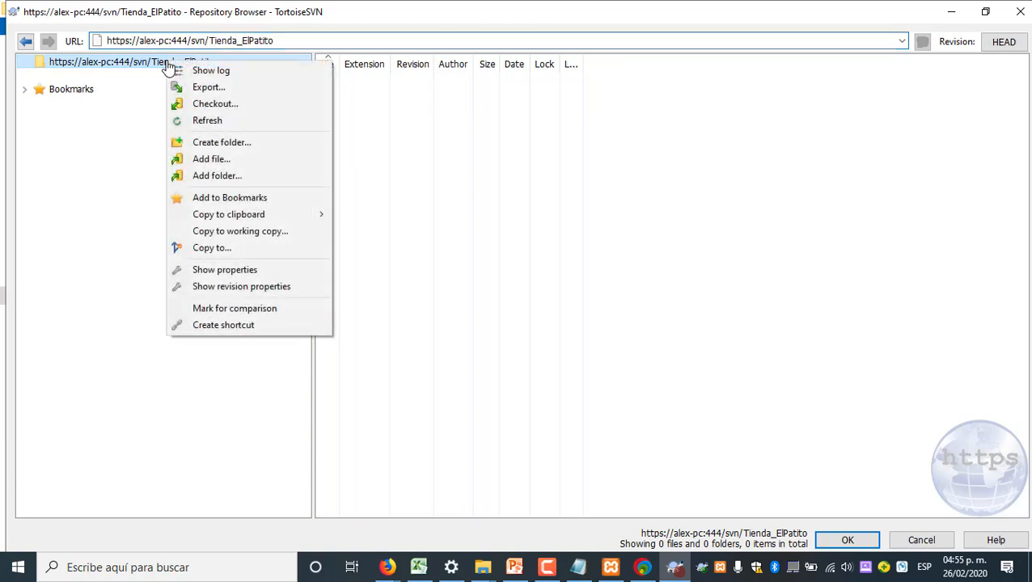
{"action": "left_click", "coordinate": [226, 105]}
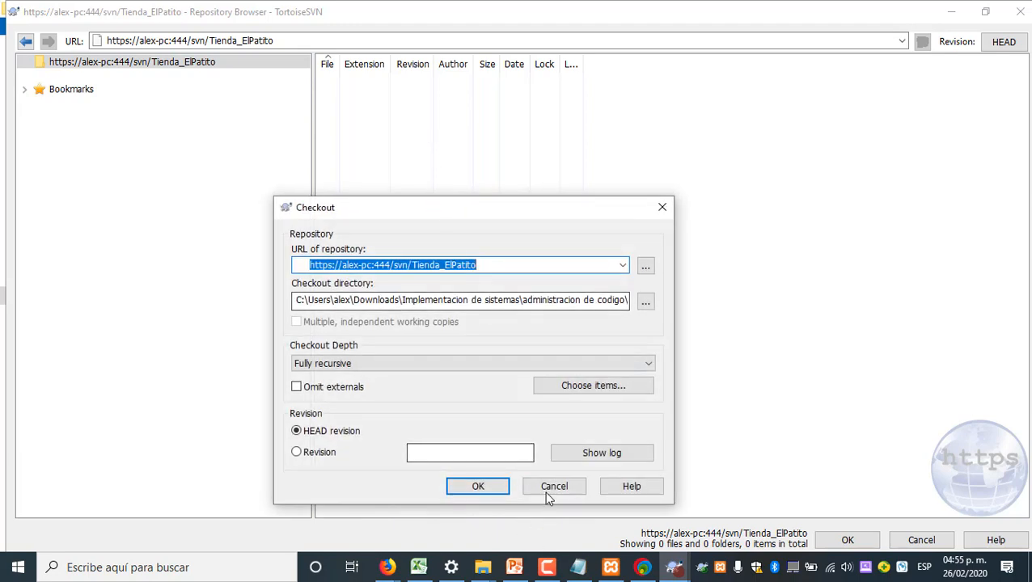
{"action": "left_click", "coordinate": [546, 487]}
Accept the Tienda_ElPatito repository URL and run the fully recursive HEAD checkout into the local folder
{"action": "left_click", "coordinate": [849, 542]}
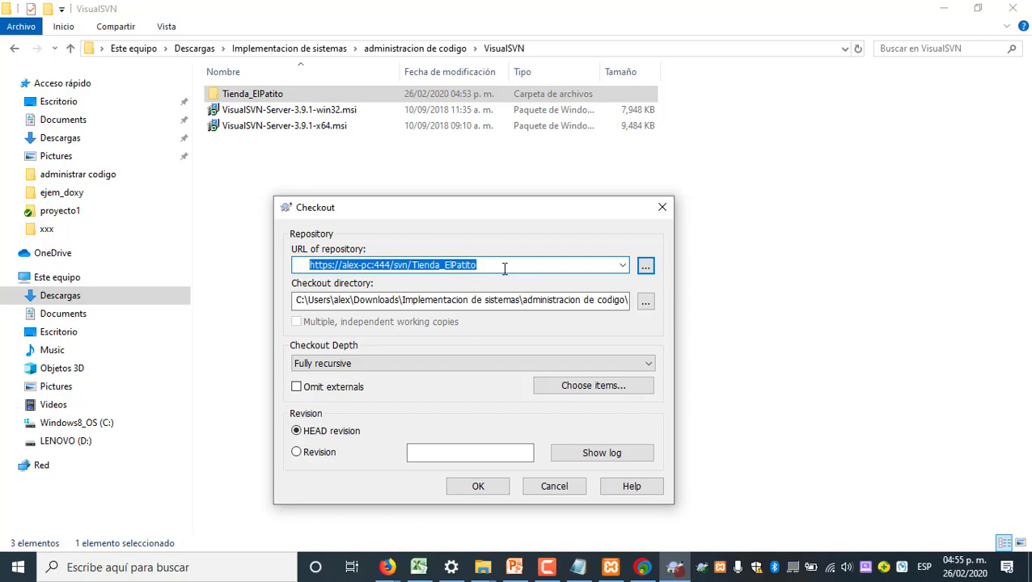
{"action": "left_click", "coordinate": [489, 495]}
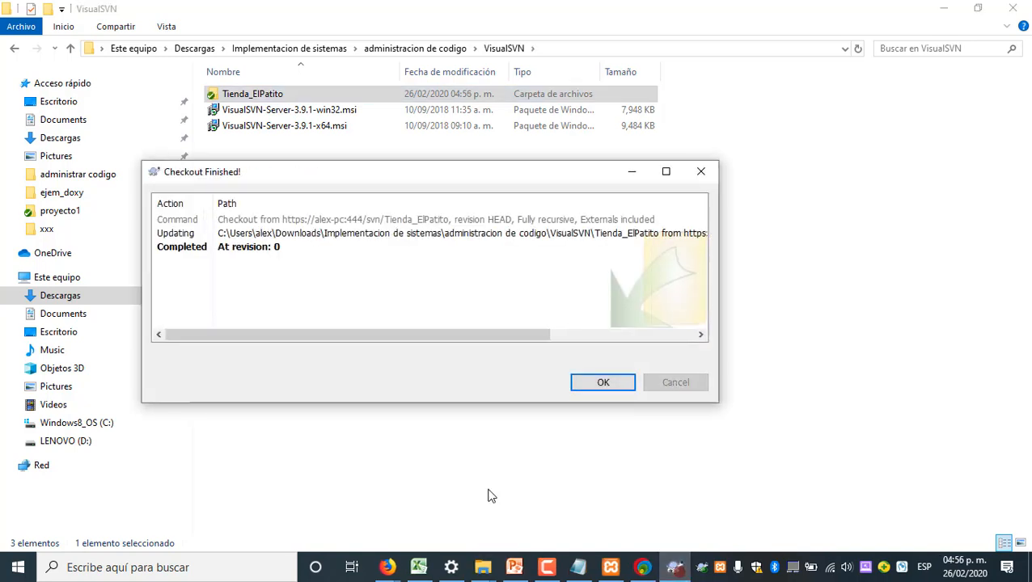
{"action": "left_click_drag", "start_coordinate": [325, 178], "coordinate": [333, 154]}
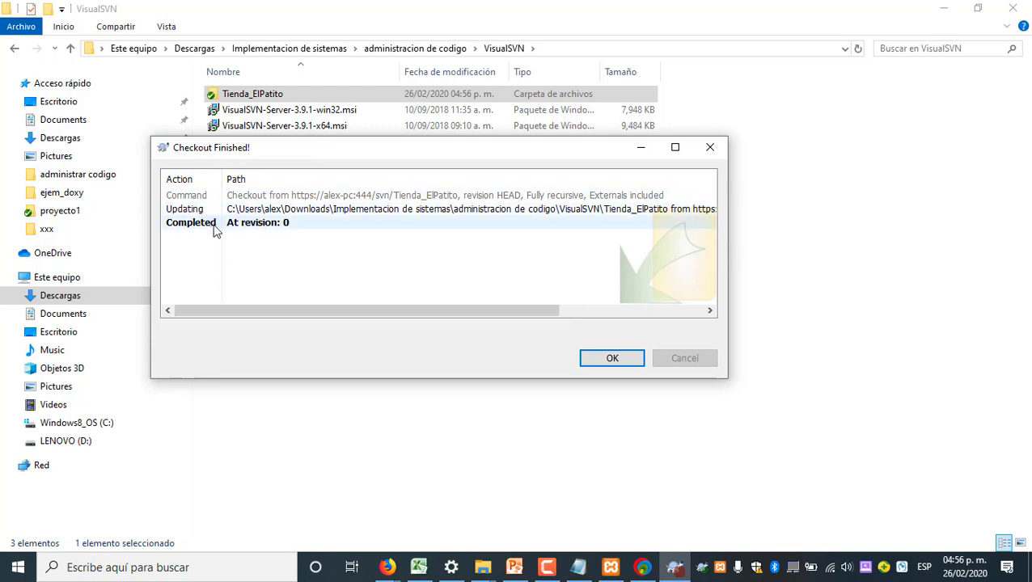
{"action": "left_click", "coordinate": [599, 357]}
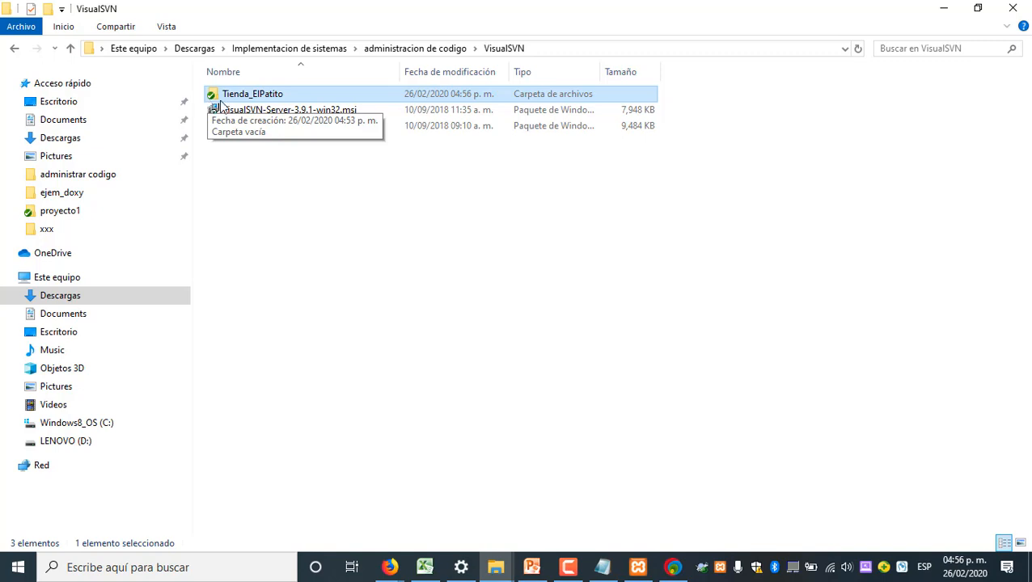
Create a text document named ejemplo.txt inside the Tienda_ElPatito working copy
{"action": "key", "text": "Return"}
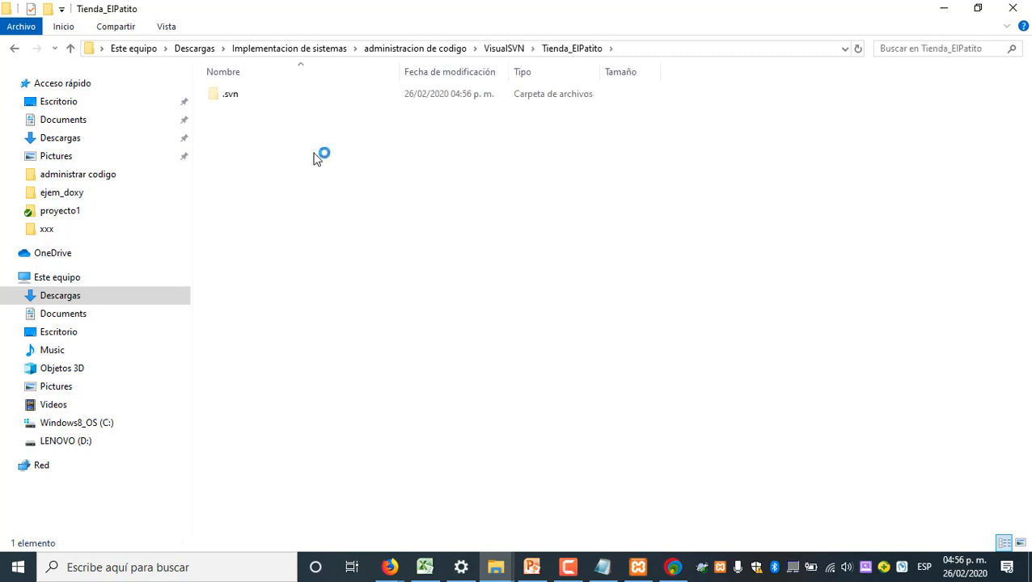
{"action": "right_click", "coordinate": [301, 155]}
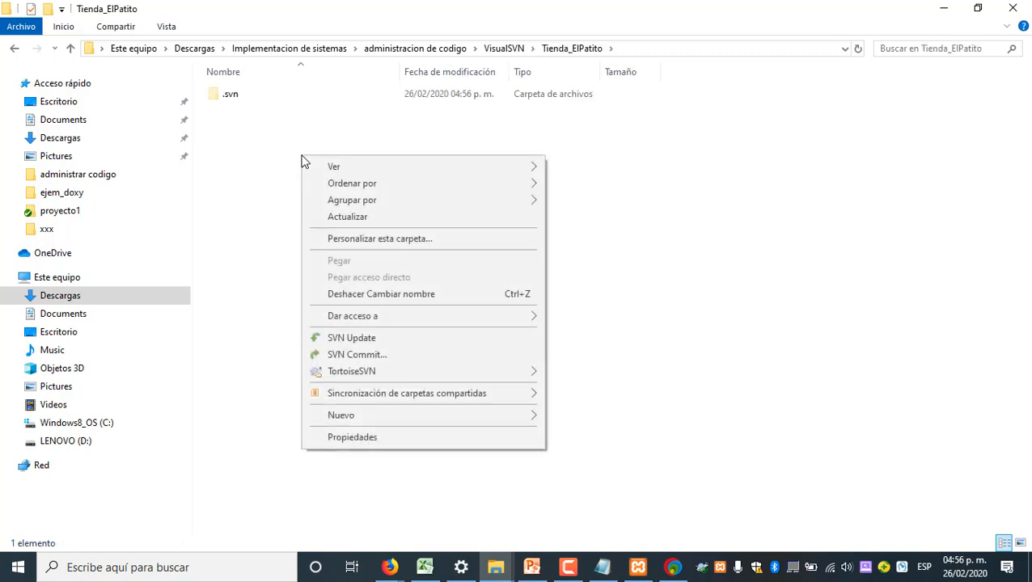
{"action": "mouse_move", "coordinate": [380, 415]}
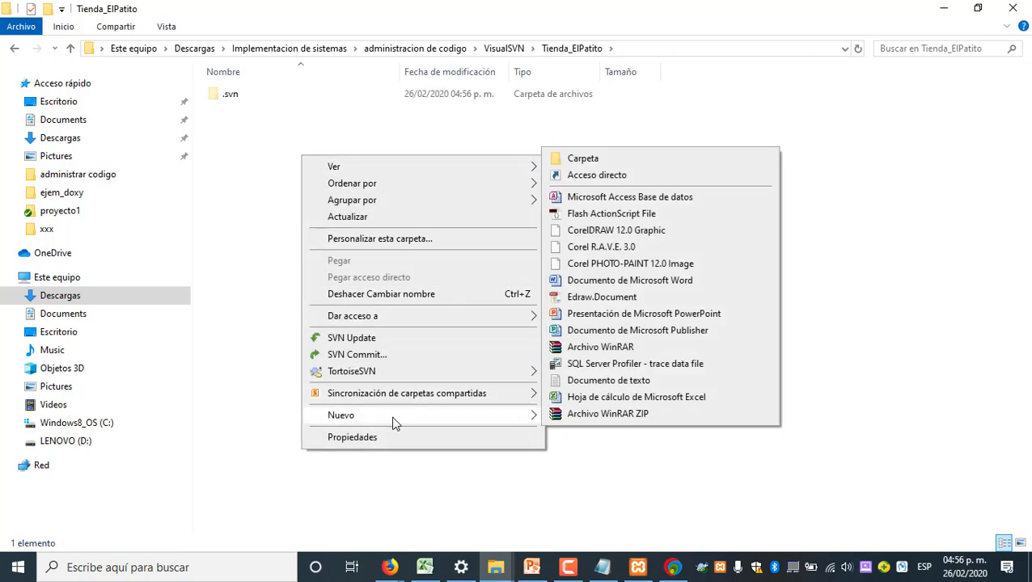
{"action": "left_click", "coordinate": [609, 381]}
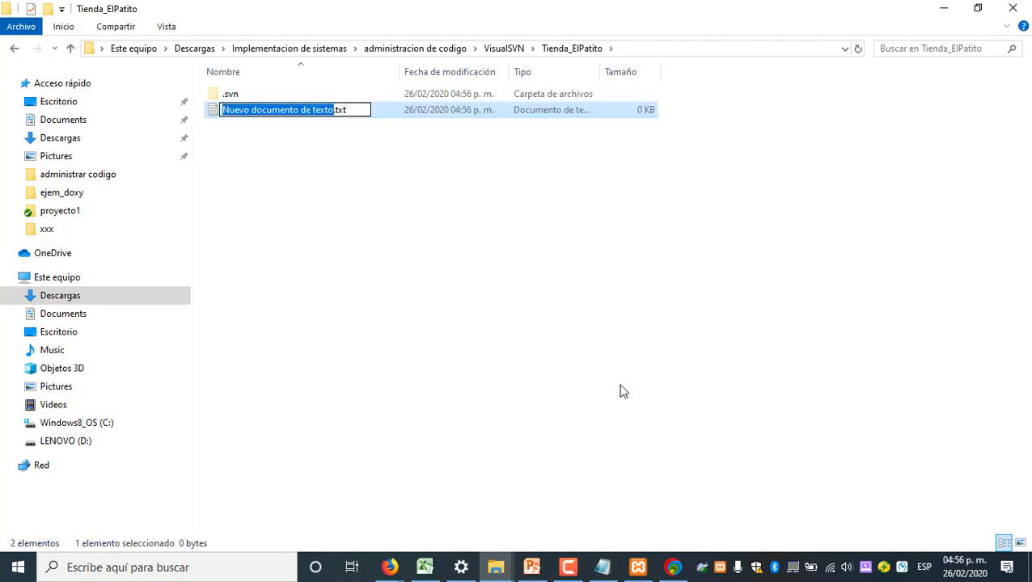
{"action": "type", "text": "ejemplo"}
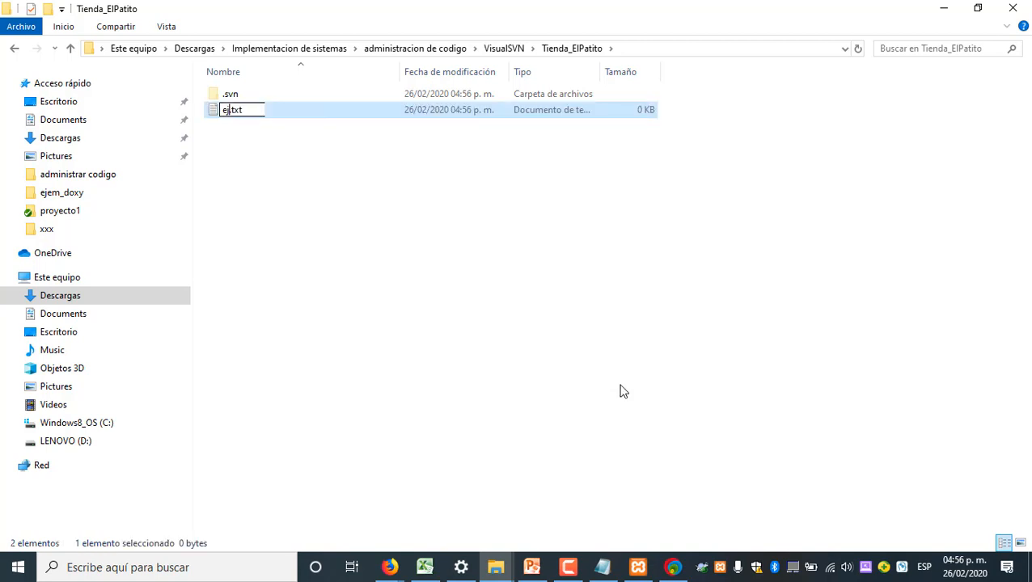
{"action": "key", "text": "Return"}
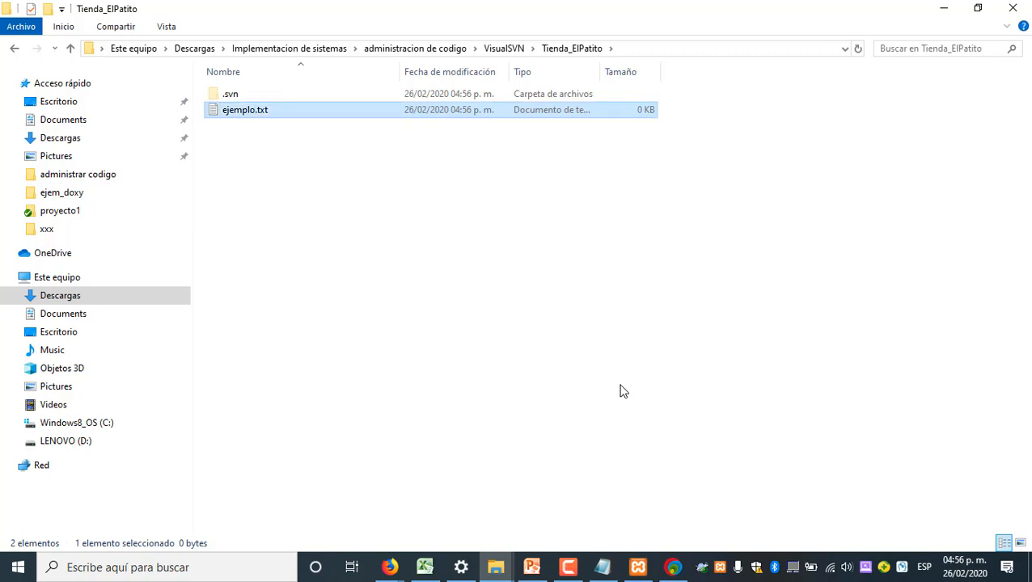
Write "Este es un ejemplo de admistracion de codigo" in ejemplo.txt, save it and close the file
{"action": "left_click", "coordinate": [260, 124]}
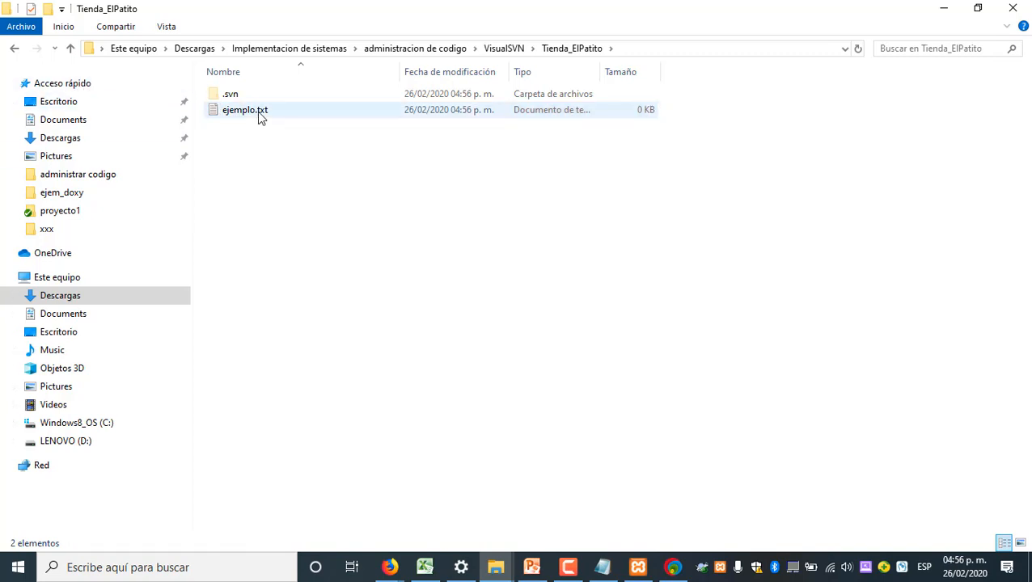
{"action": "left_click", "coordinate": [258, 114]}
{"action": "key", "text": "Return"}
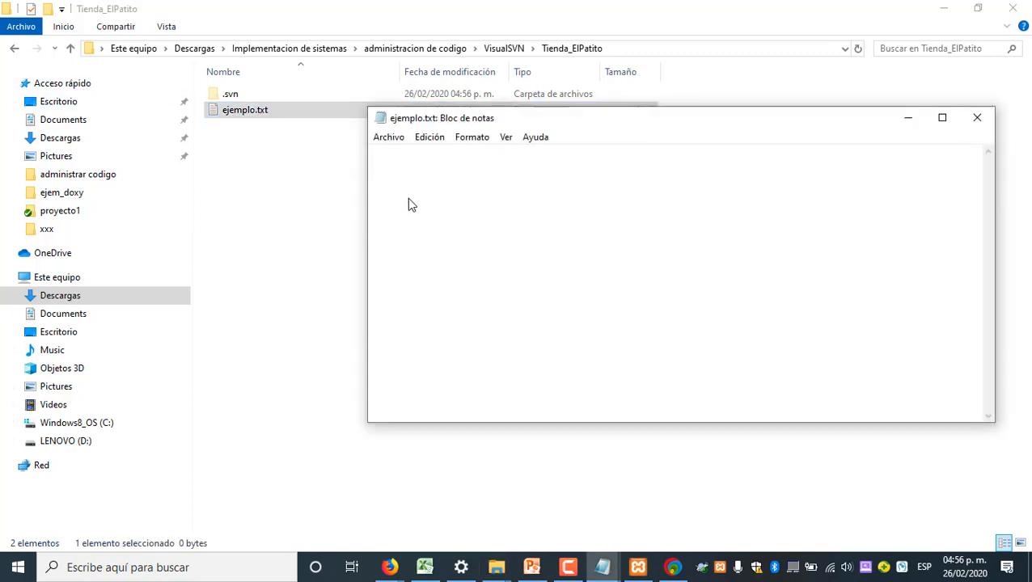
{"action": "type", "text": "Este es un eje"}
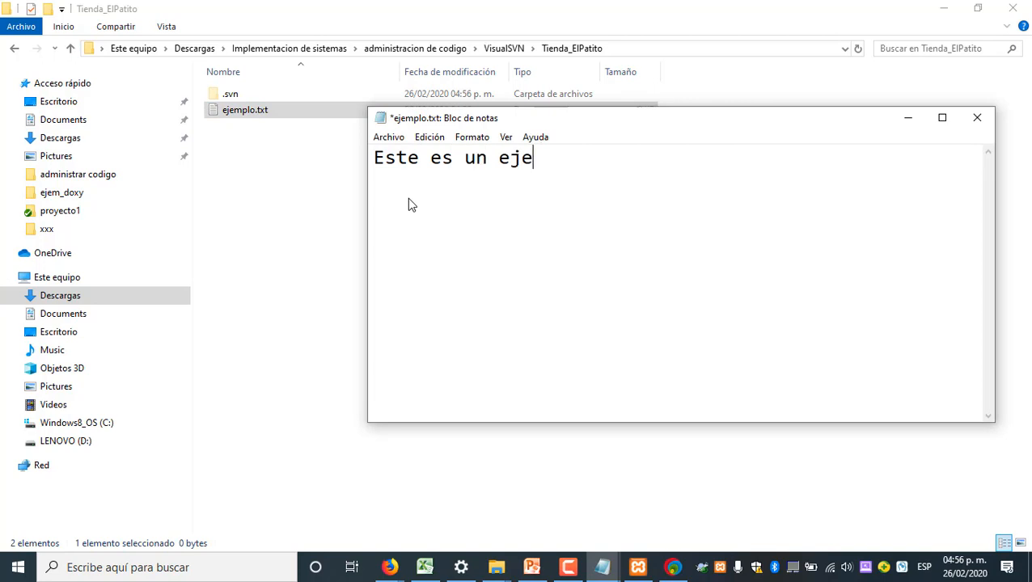
{"action": "type", "text": "mplo de to"}
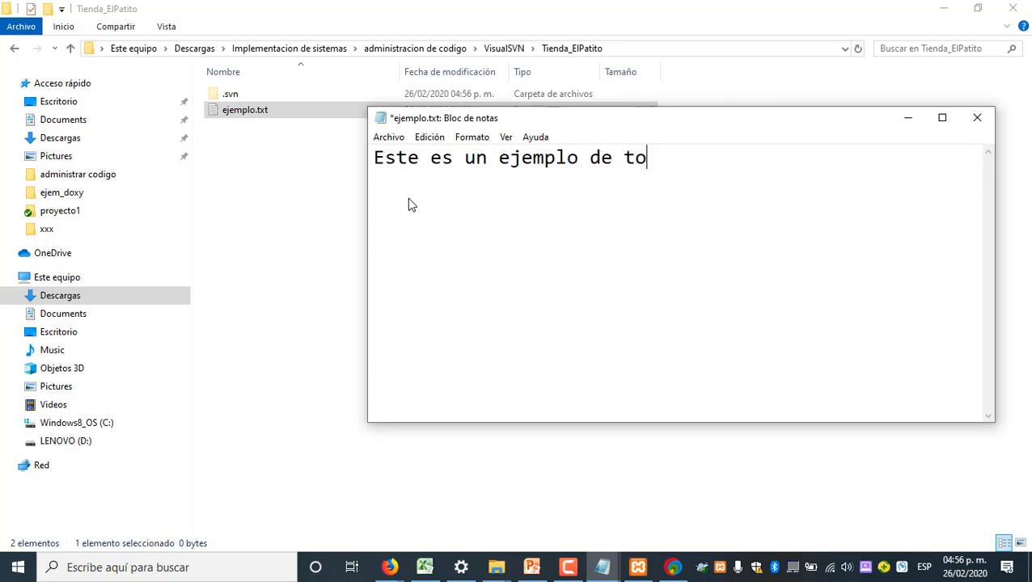
{"action": "key", "text": "BackSpace"}
{"action": "key", "text": "BackSpace"}
{"action": "type", "text": "admnistr"}
{"action": "key", "text": "BackSpace"}
{"action": "key", "text": "BackSpace"}
{"action": "key", "text": "BackSpace"}
{"action": "key", "text": "BackSpace"}
{"action": "key", "text": "BackSpace"}
{"action": "type", "text": "ist"}
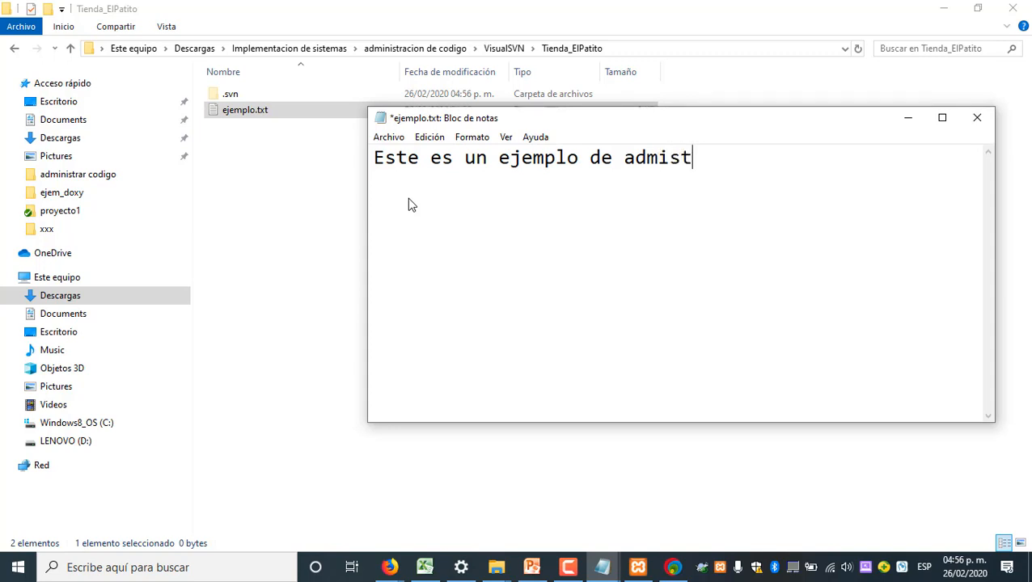
{"action": "type", "text": "racion de codi"}
{"action": "key", "text": "BackSpace"}
{"action": "key", "text": "BackSpace"}
{"action": "key", "text": "BackSpace"}
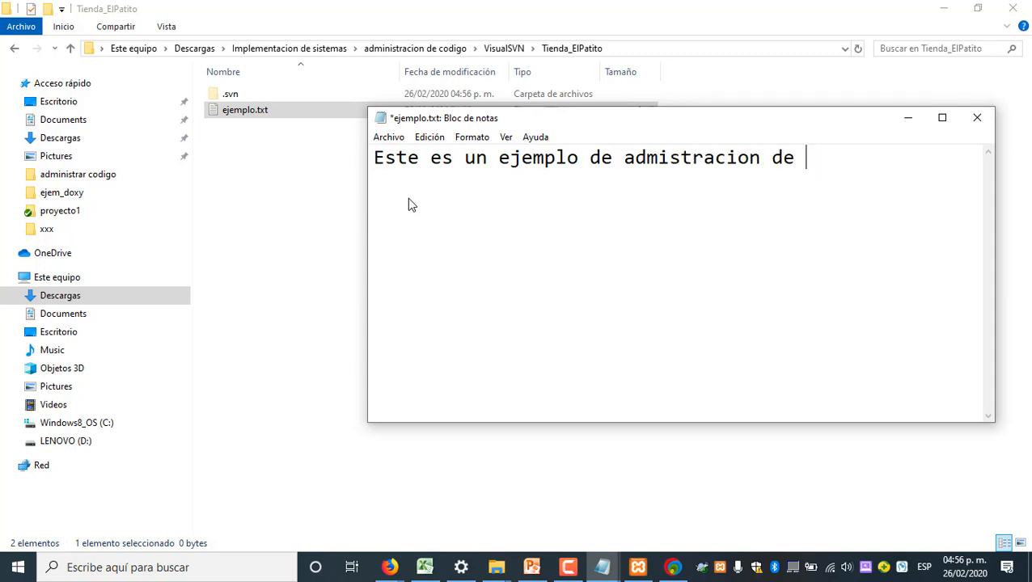
{"action": "type", "text": "codigo"}
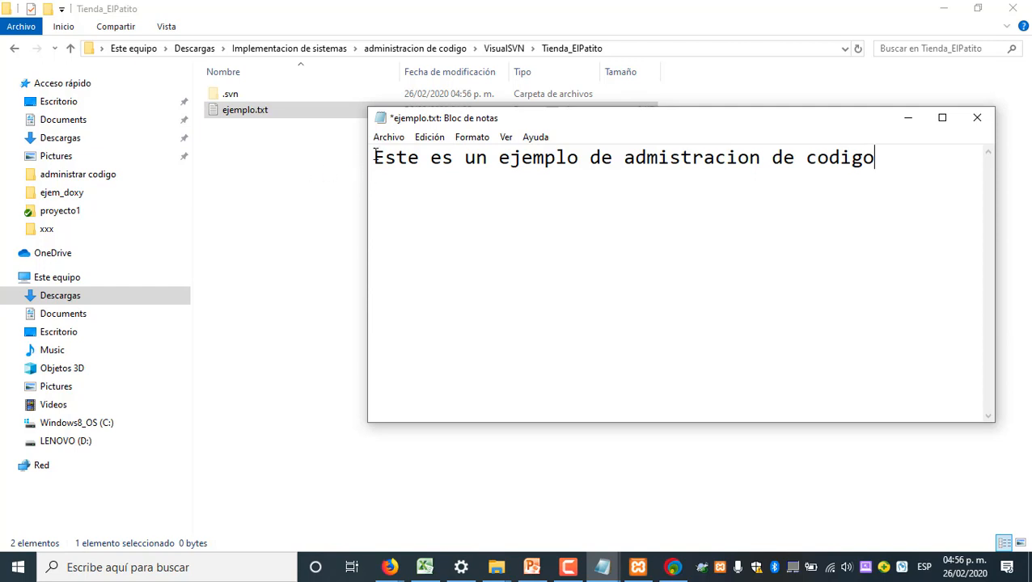
{"action": "left_click", "coordinate": [388, 137]}
{"action": "left_click", "coordinate": [426, 205]}
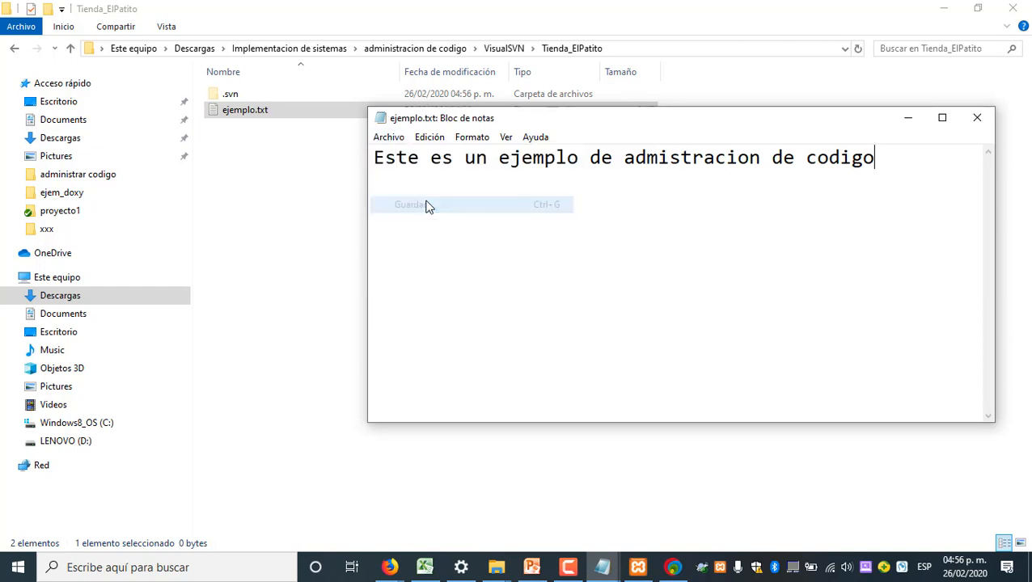
{"action": "left_click", "coordinate": [978, 118]}
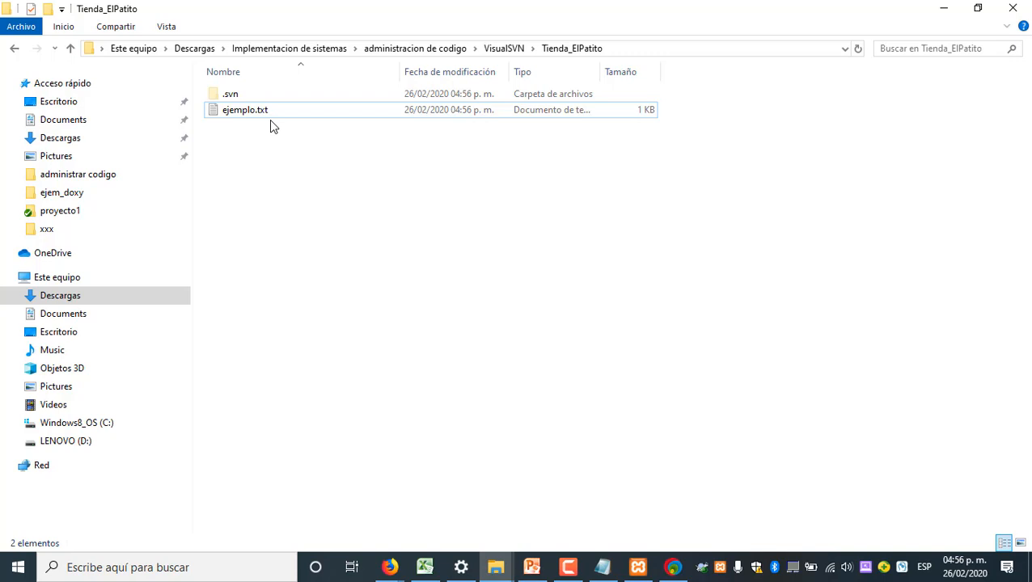
Reopen ejemplo.txt to check its saved text, and close it again
{"action": "left_click", "coordinate": [266, 116]}
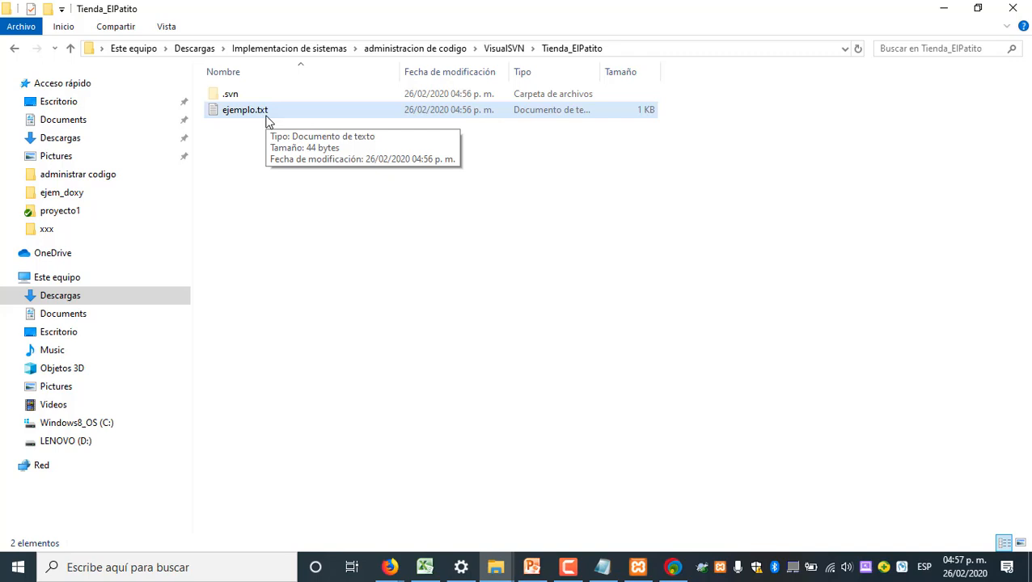
{"action": "double_click", "coordinate": [267, 115]}
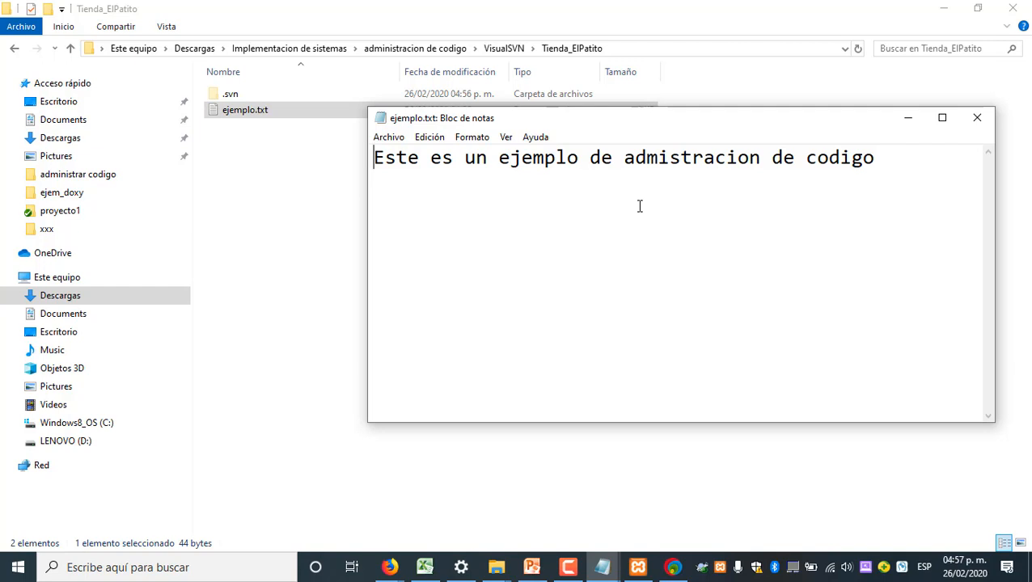
{"action": "left_click", "coordinate": [977, 118]}
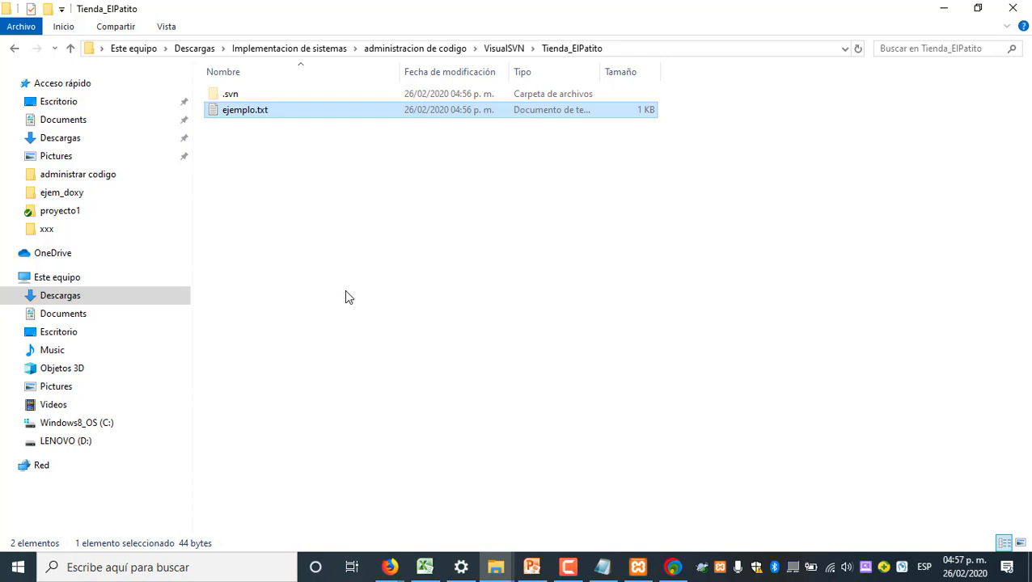
Add ejemplo.txt to version control with TortoiseSVN and return to the parent VisualSVN folder
{"action": "right_click", "coordinate": [254, 112]}
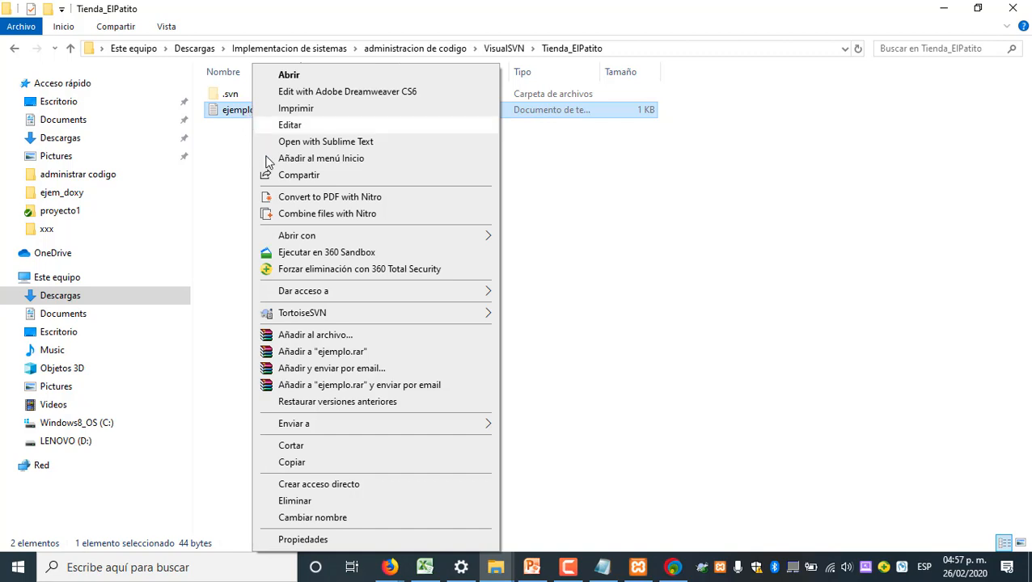
{"action": "mouse_move", "coordinate": [360, 316]}
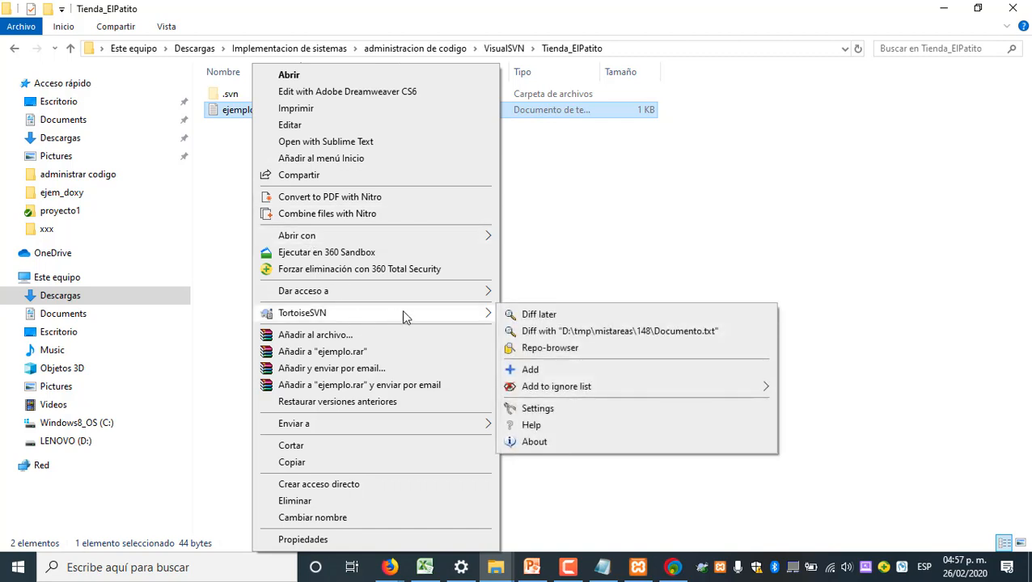
{"action": "left_click", "coordinate": [553, 372]}
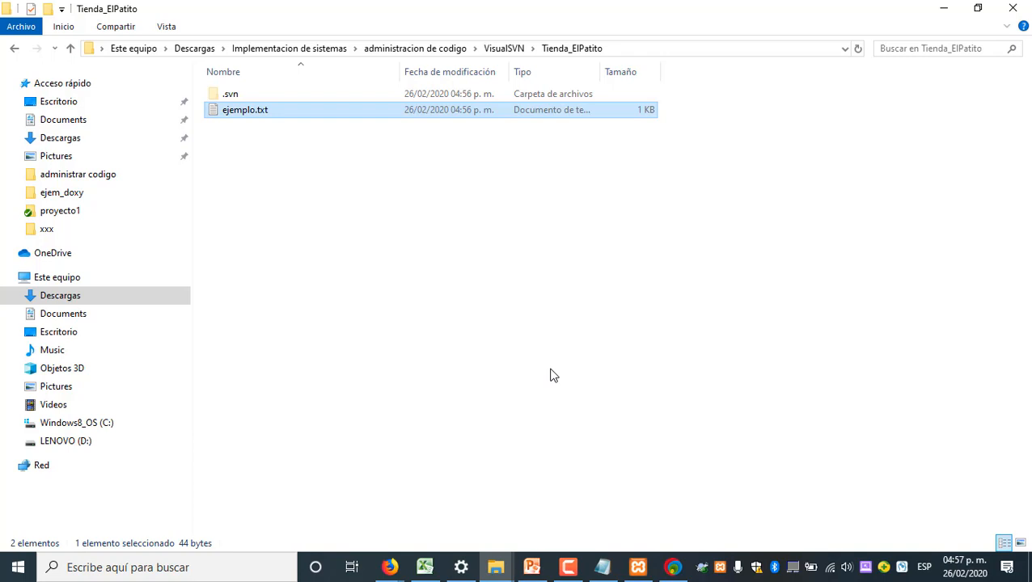
{"action": "left_click", "coordinate": [376, 288]}
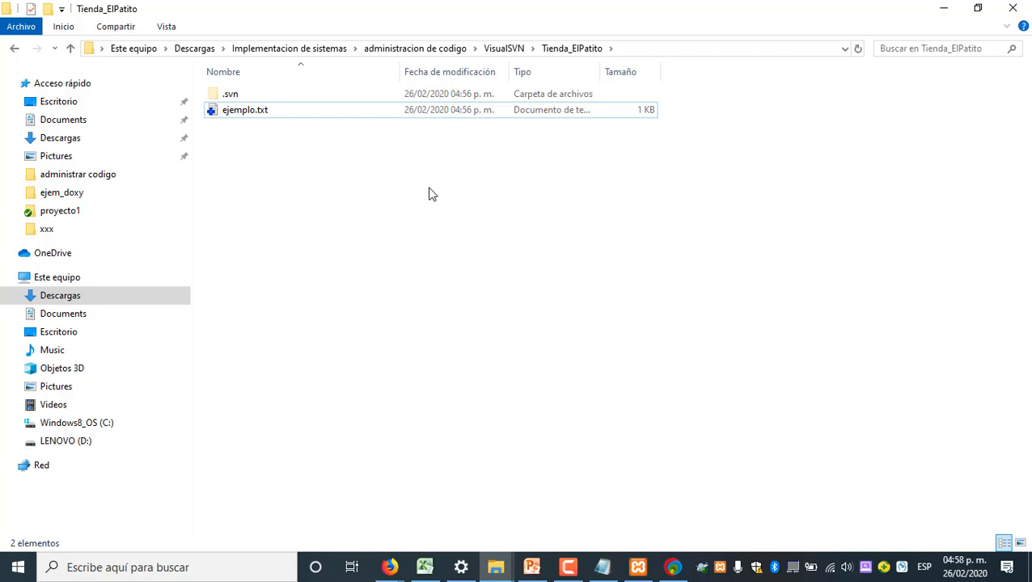
{"action": "left_click", "coordinate": [504, 50]}
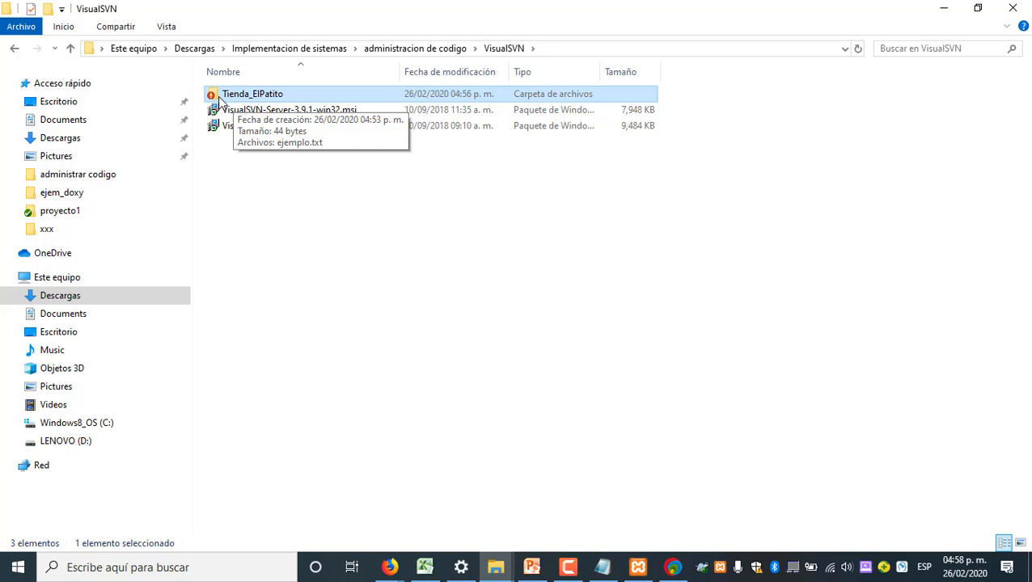
Commit ejemplo.txt from the Tienda_ElPatito working copy to the repository with SVN Commit, leaving the message empty, and close the report
{"action": "right_click", "coordinate": [220, 97]}
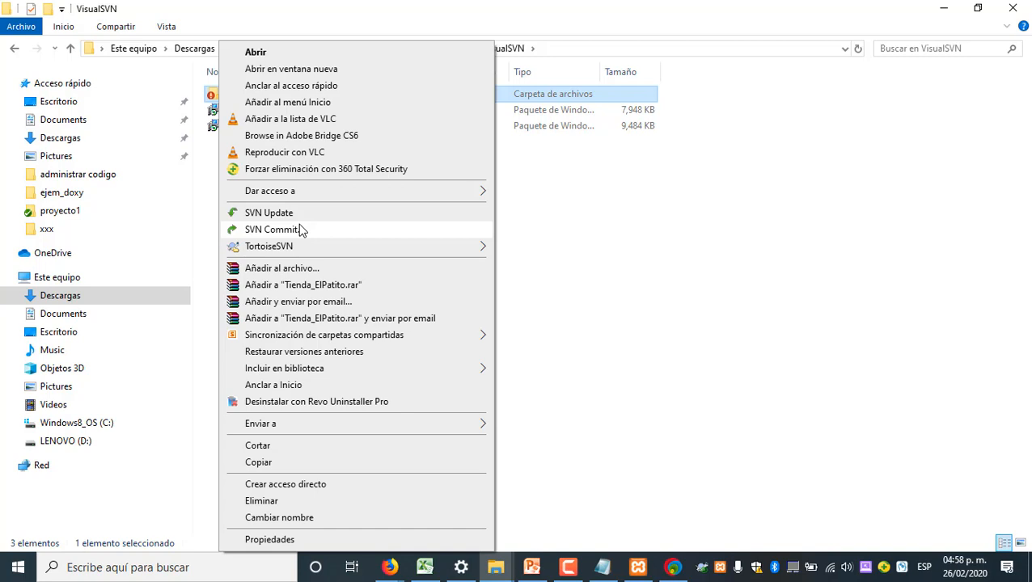
{"action": "left_click", "coordinate": [639, 259]}
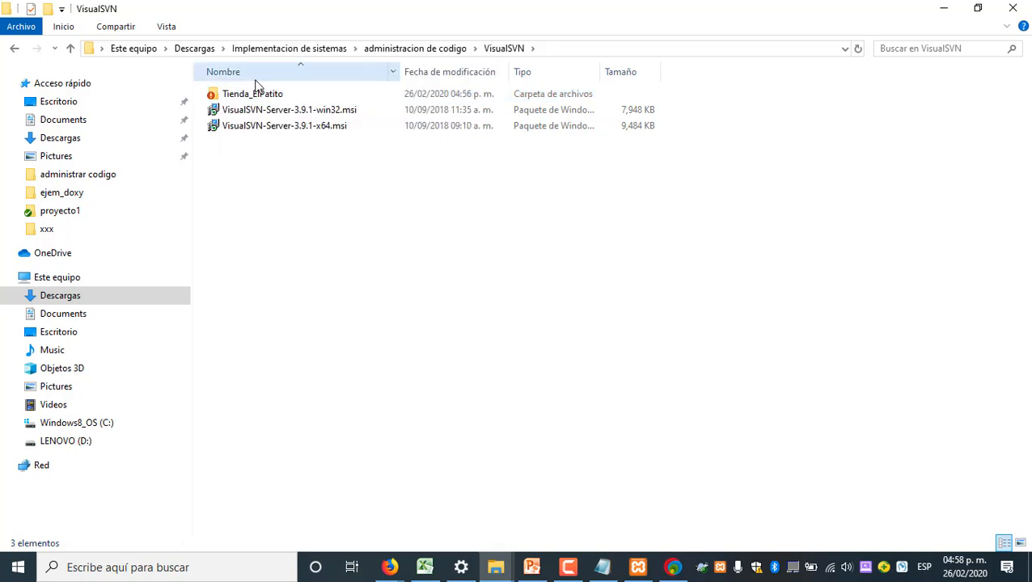
{"action": "double_click", "coordinate": [233, 97]}
{"action": "right_click", "coordinate": [258, 115]}
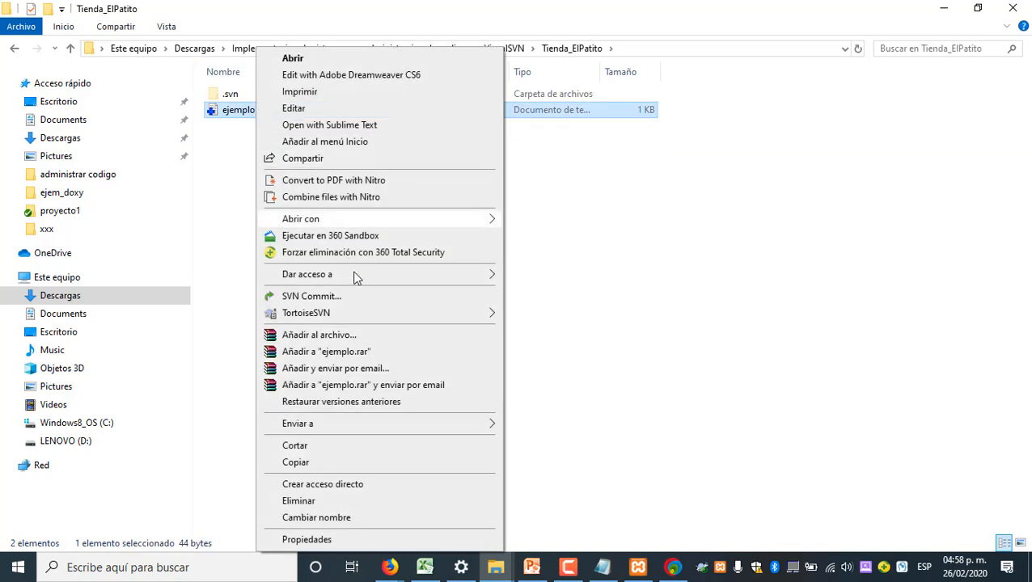
{"action": "left_click", "coordinate": [353, 298]}
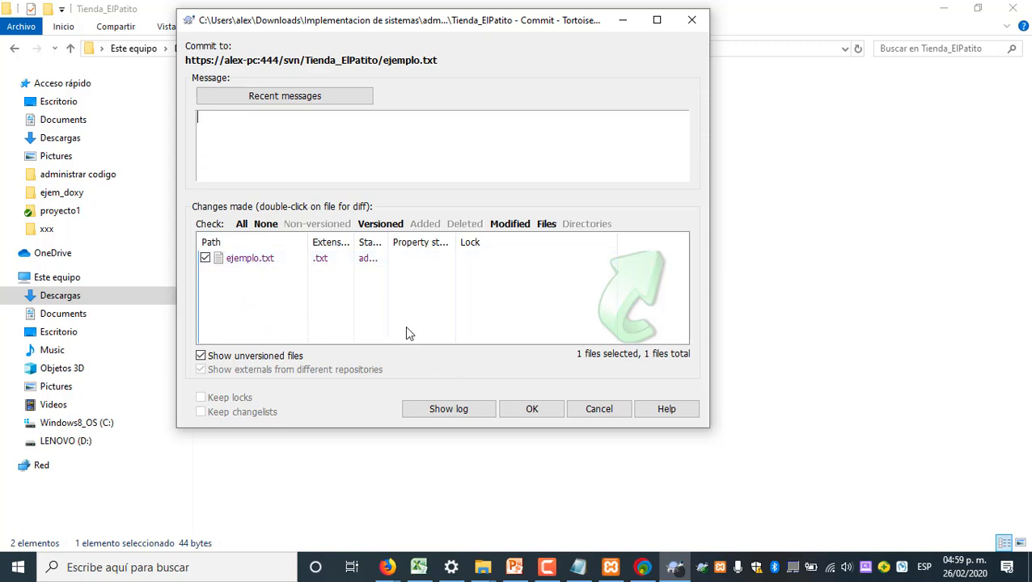
{"action": "left_click", "coordinate": [532, 410]}
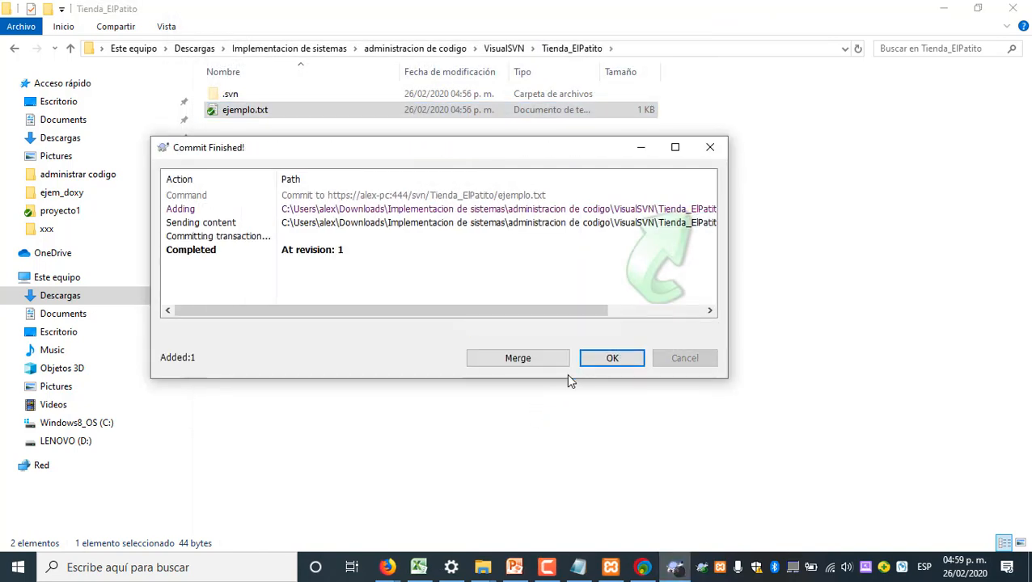
{"action": "left_click", "coordinate": [595, 361]}
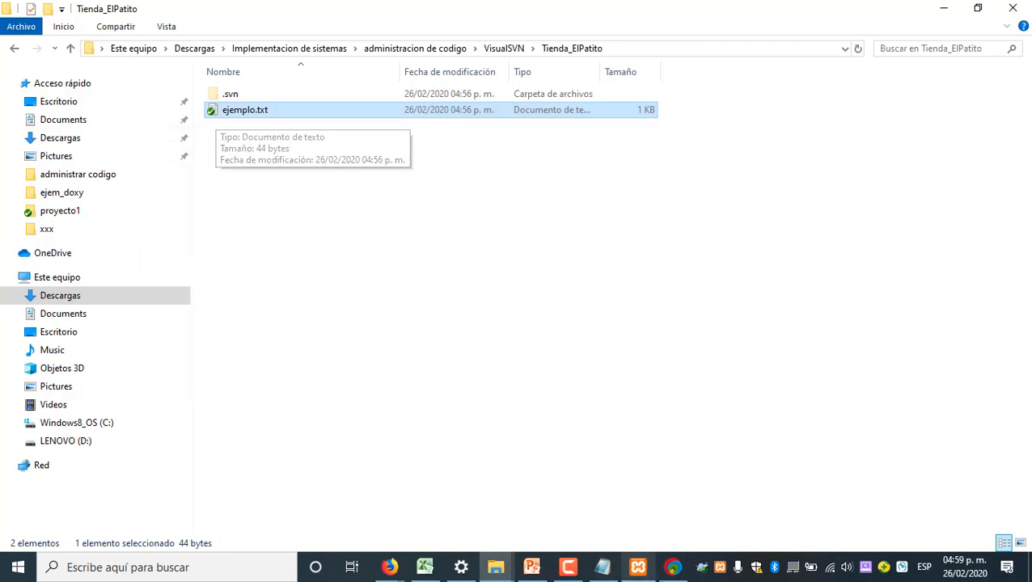
Switch to VisualSVN Server, browse the Tienda_ElPatito repository on the web, and refresh its file list to check for ejemplo.txt
{"action": "left_click", "coordinate": [667, 570]}
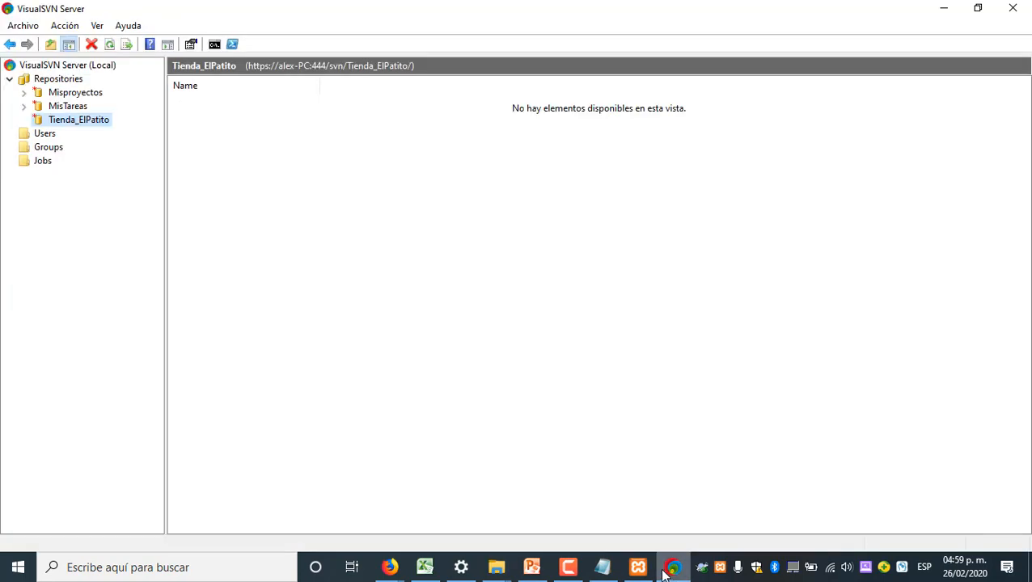
{"action": "right_click", "coordinate": [96, 121]}
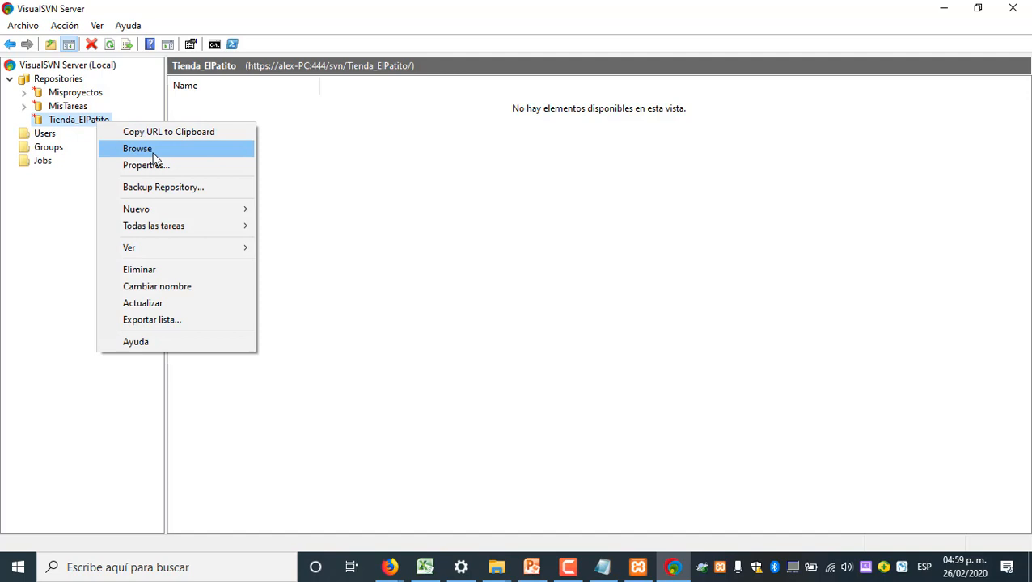
{"action": "left_click", "coordinate": [153, 155]}
{"action": "right_click", "coordinate": [89, 123]}
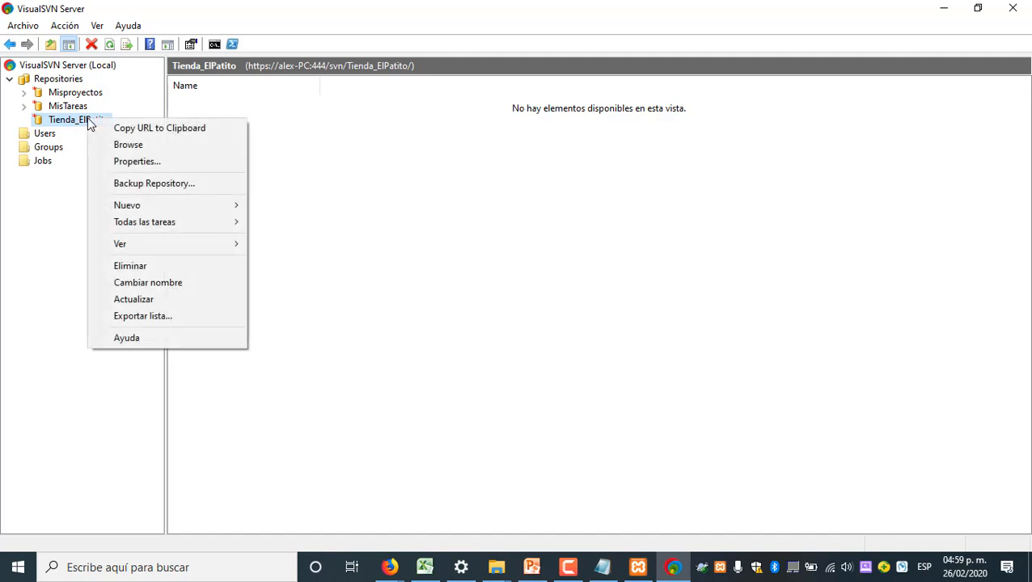
{"action": "left_click", "coordinate": [176, 298]}
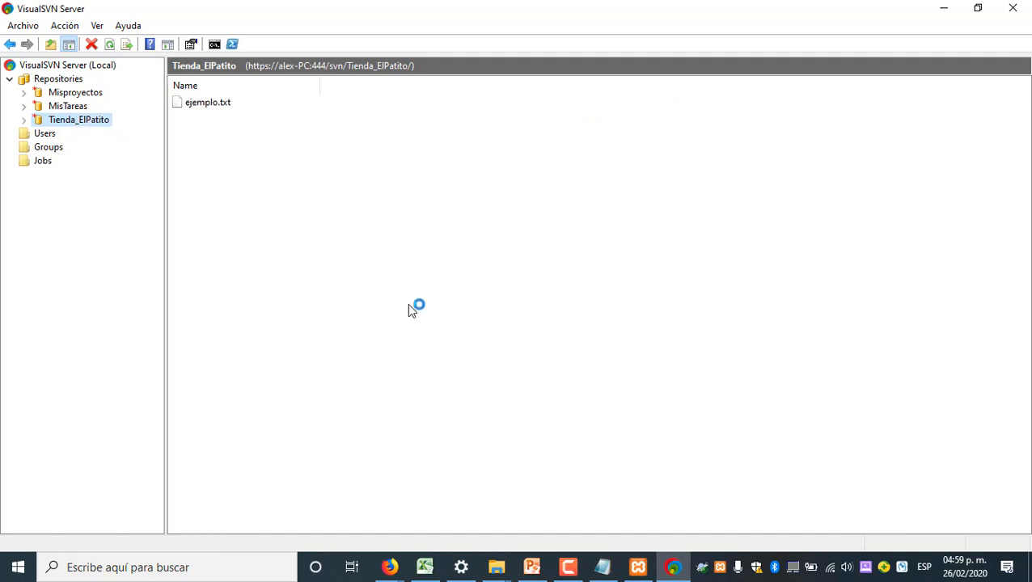
{"action": "left_click", "coordinate": [212, 105]}
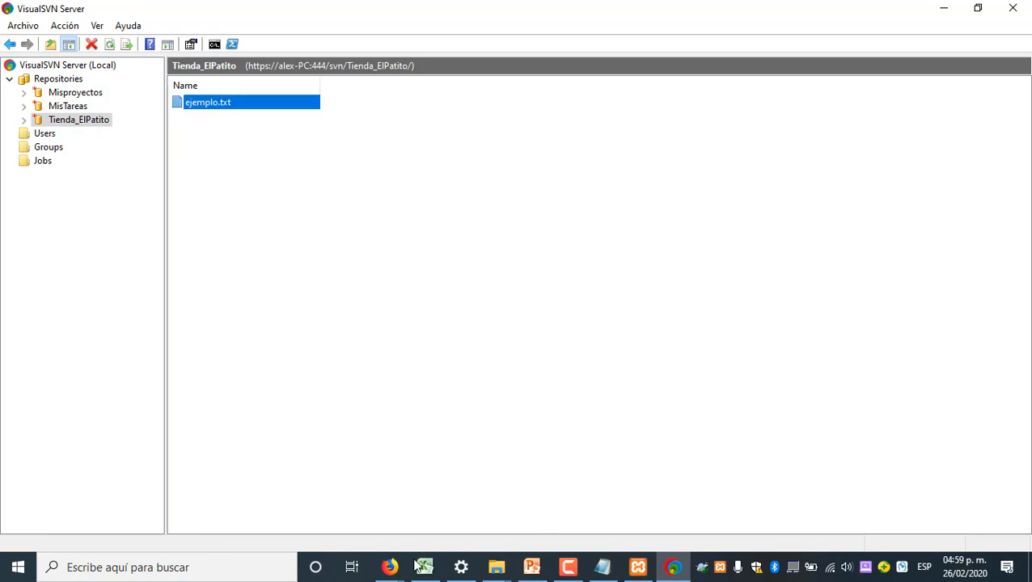
Switch to Firefox, inspect the content of ejemplo.txt in the Tienda_ElPatito repository, and return to the working copy folder
{"action": "left_click", "coordinate": [389, 567]}
{"action": "left_click", "coordinate": [509, 504]}
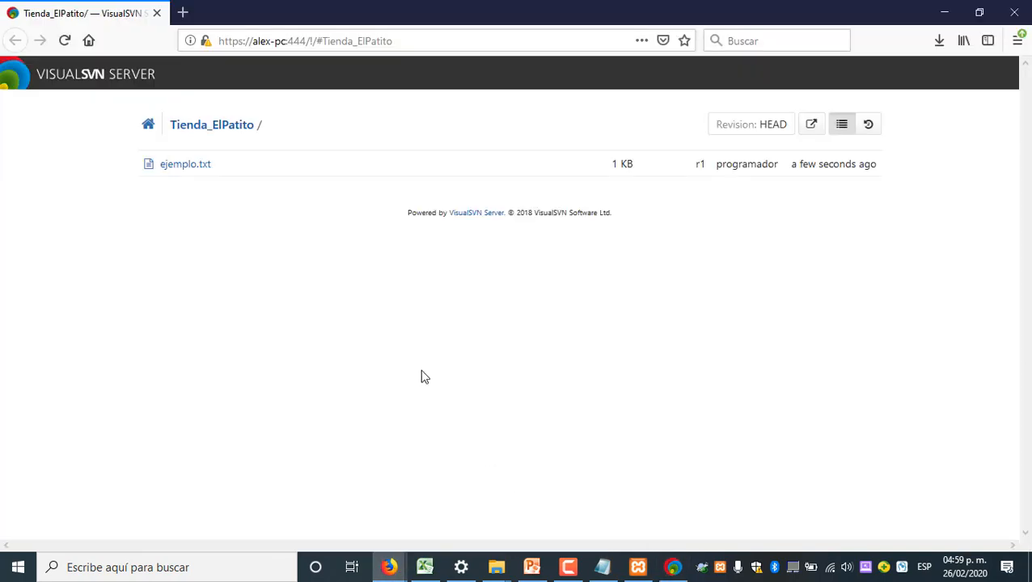
{"action": "left_click", "coordinate": [200, 176]}
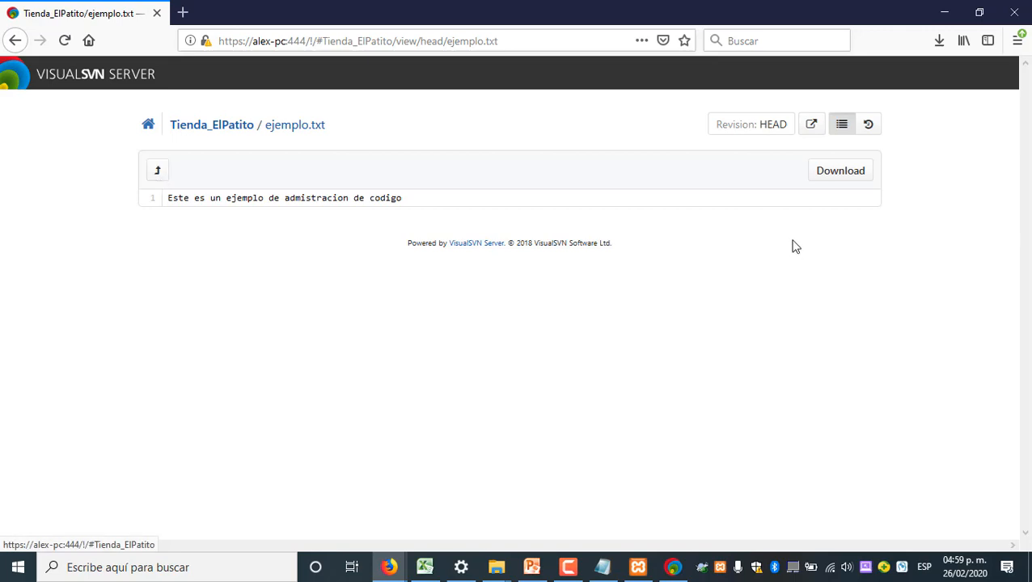
{"action": "left_click", "coordinate": [157, 170]}
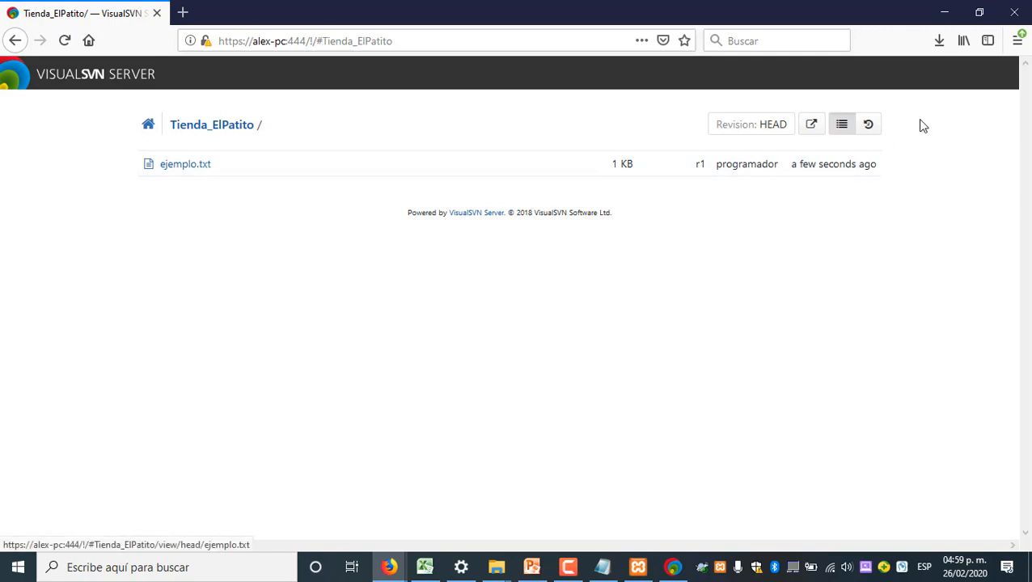
{"action": "left_click", "coordinate": [943, 13]}
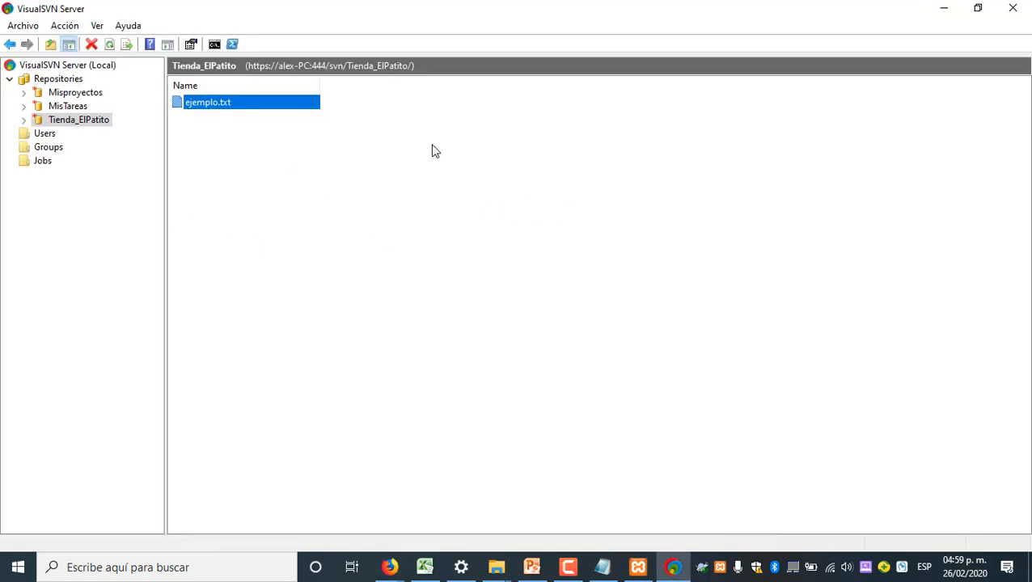
{"action": "left_click", "coordinate": [951, 9]}
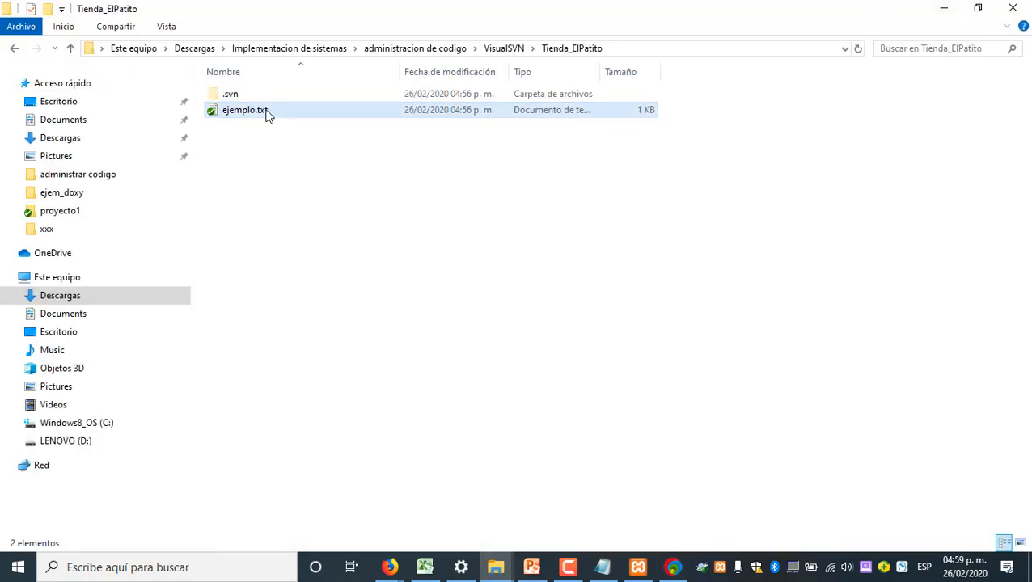
Replace the text of ejemplo.txt with "es un ejemplo que requiere de nuevos cambios", save it and close the file
{"action": "double_click", "coordinate": [260, 110]}
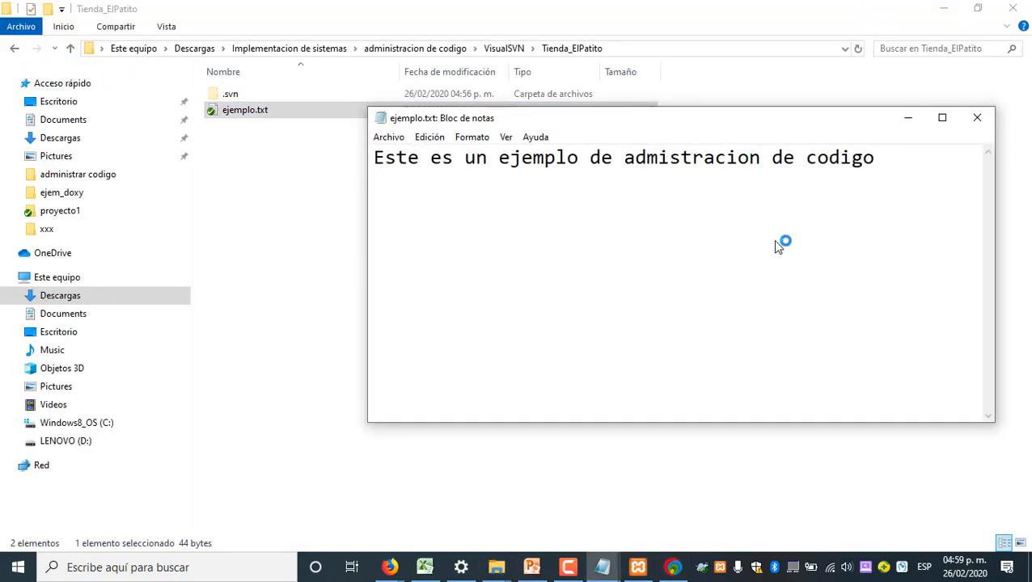
{"action": "key", "text": "ctrl+a"}
{"action": "key", "text": "Delete"}
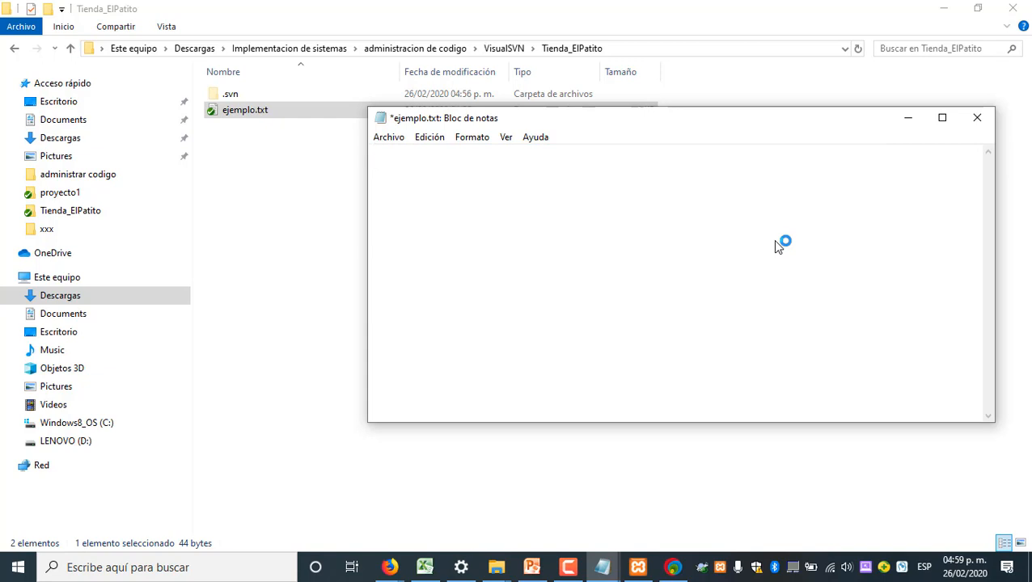
{"action": "type", "text": "S"}
{"action": "key", "text": "BackSpace"}
{"action": "type", "text": "es un eje"}
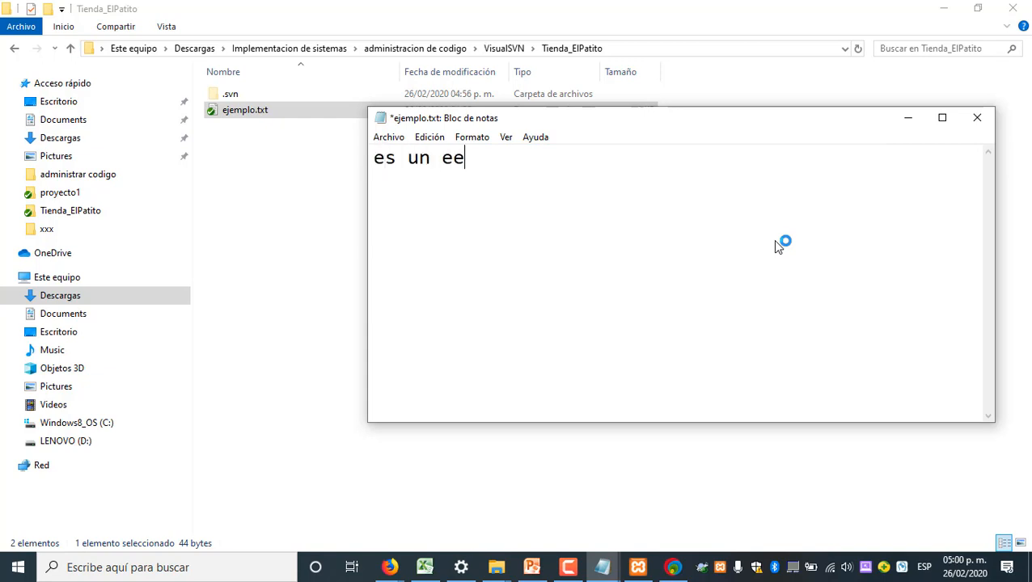
{"action": "key", "text": "BackSpace"}
{"action": "type", "text": "jemplo que requiere de nuevo"}
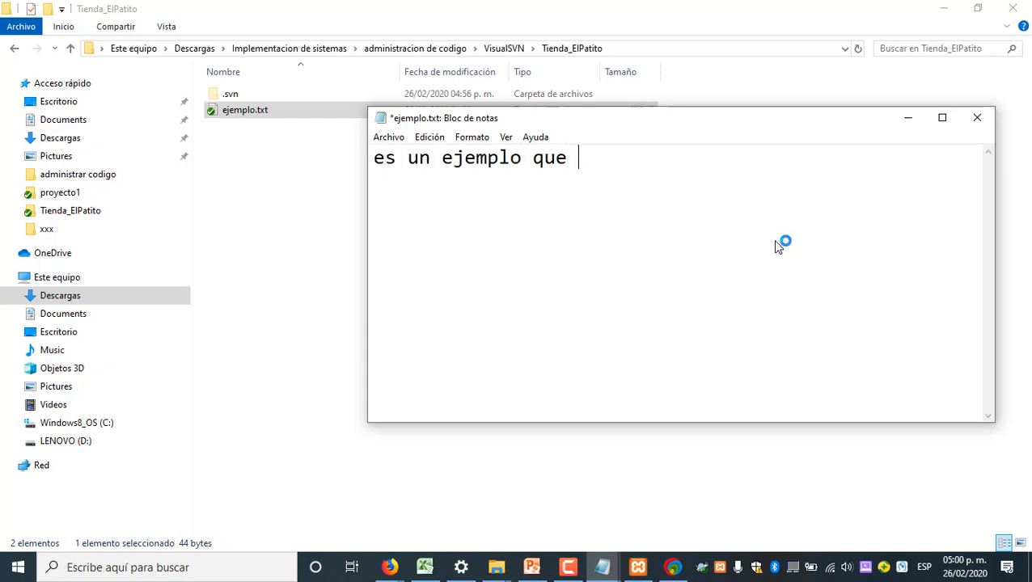
{"action": "type", "text": "s cambios"}
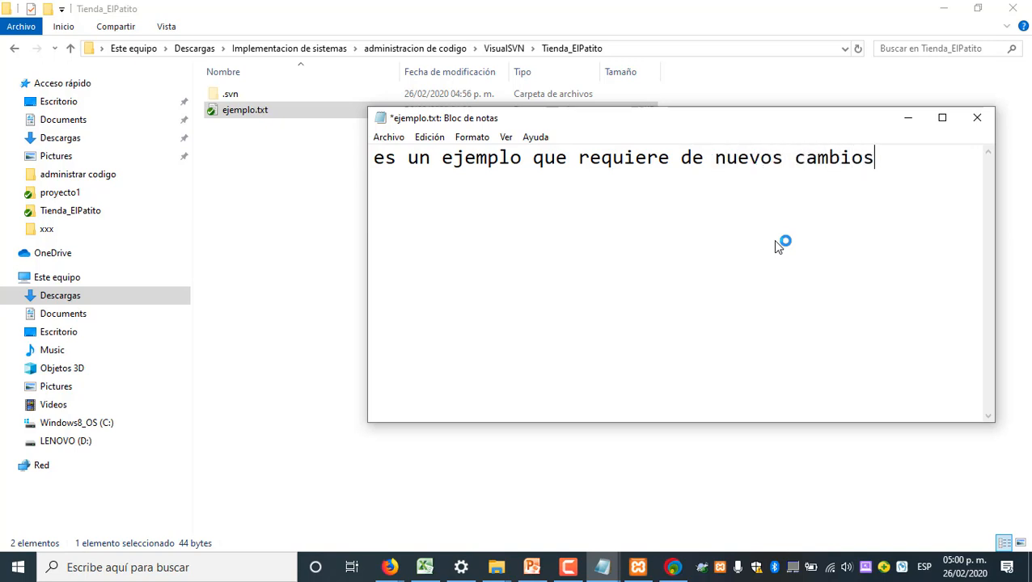
{"action": "left_click", "coordinate": [390, 138]}
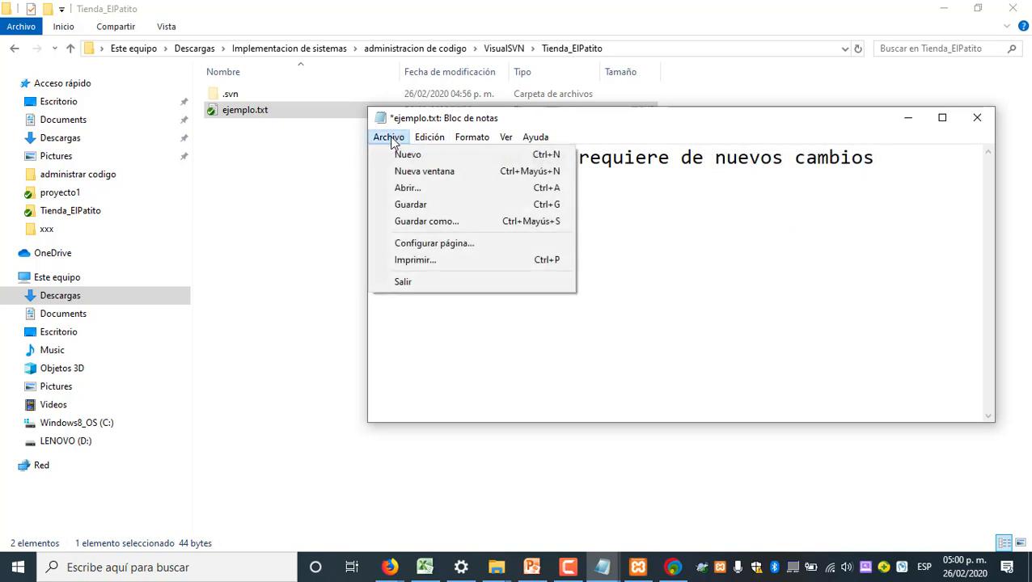
{"action": "left_click", "coordinate": [418, 209]}
{"action": "left_click", "coordinate": [977, 118]}
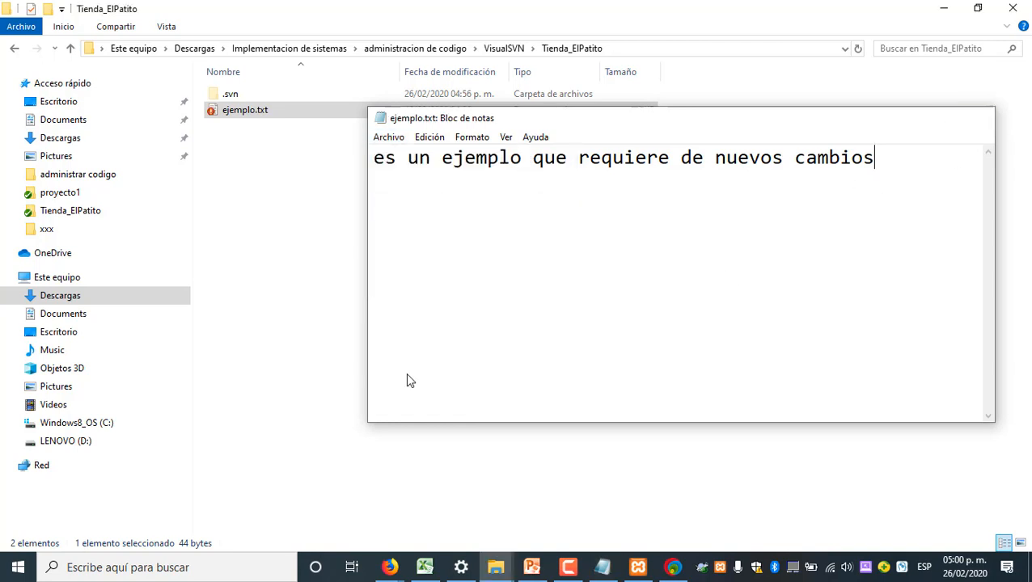
{"action": "left_click", "coordinate": [394, 337]}
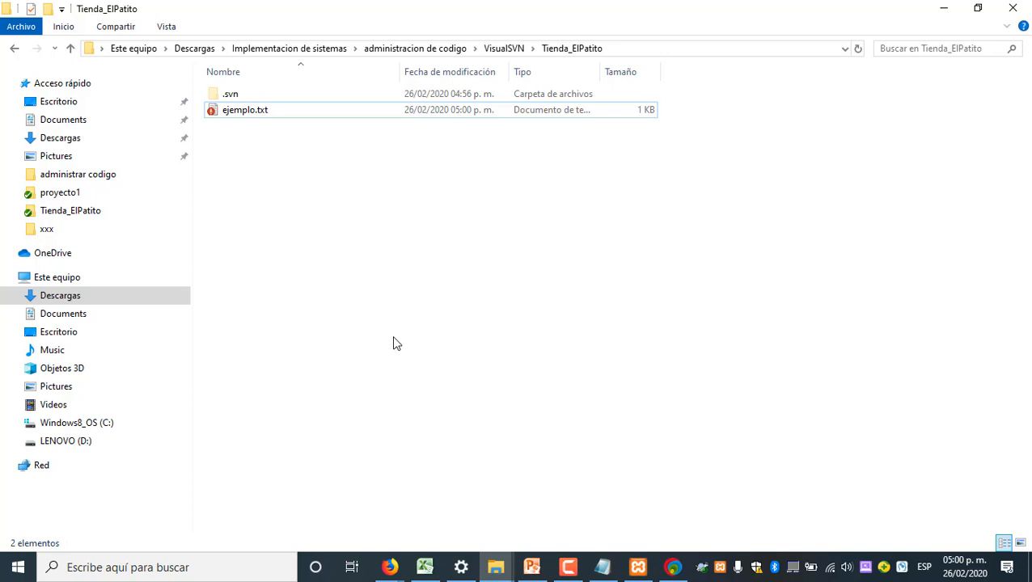
Reopen the edited ejemplo.txt to check its new text, and close it again
{"action": "left_click", "coordinate": [253, 111]}
{"action": "double_click", "coordinate": [253, 111]}
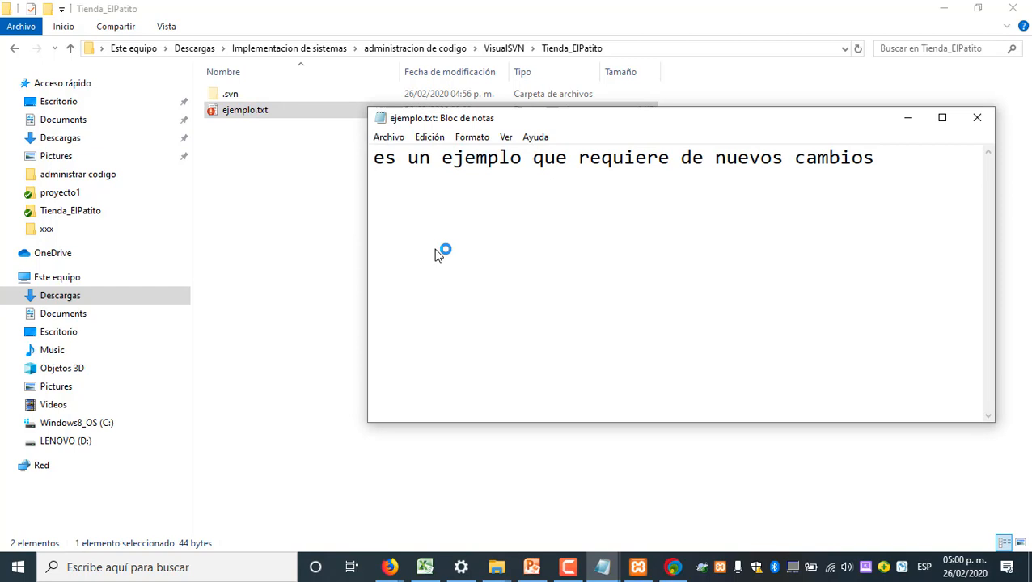
{"action": "left_click", "coordinate": [977, 117]}
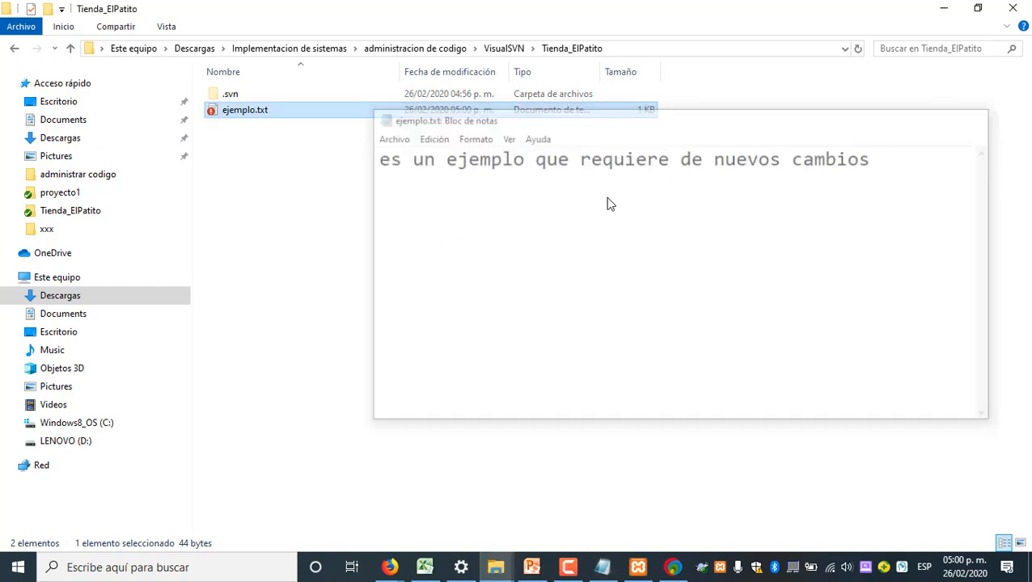
Run SVN Update on ejemplo.txt, check the file's text, and close the update report
{"action": "right_click", "coordinate": [241, 113]}
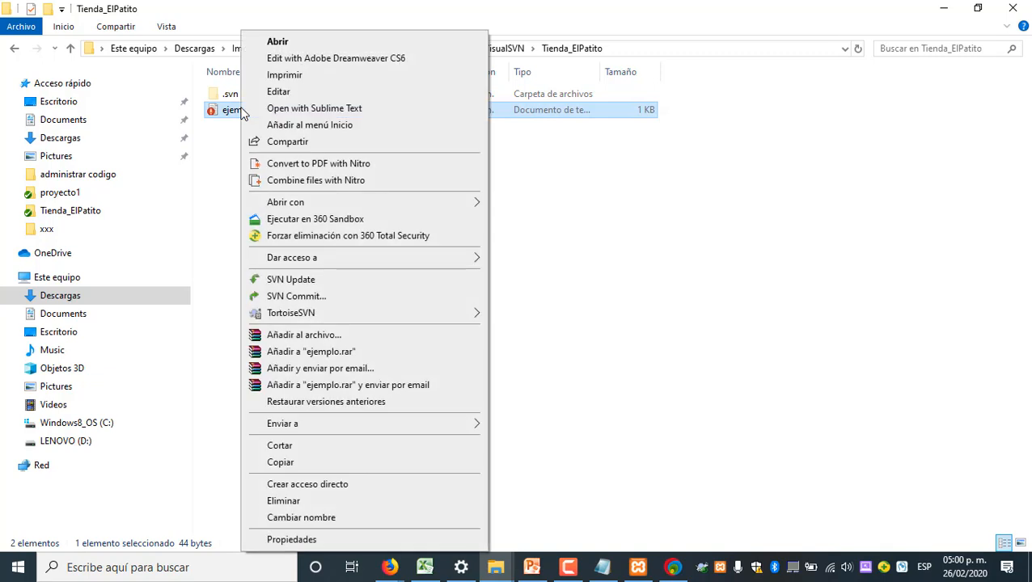
{"action": "left_click", "coordinate": [299, 280]}
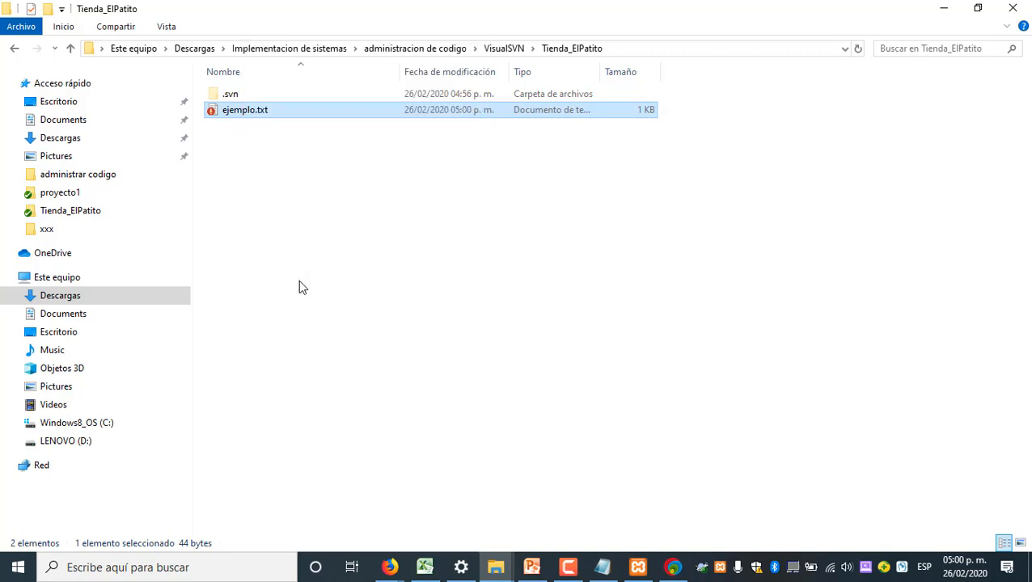
{"action": "double_click", "coordinate": [261, 114]}
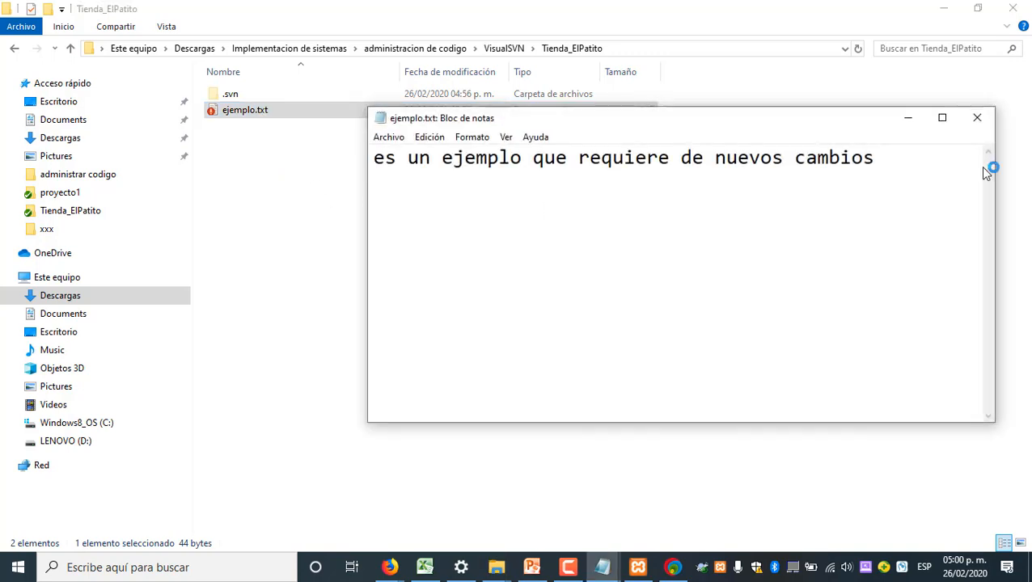
{"action": "left_click", "coordinate": [977, 118]}
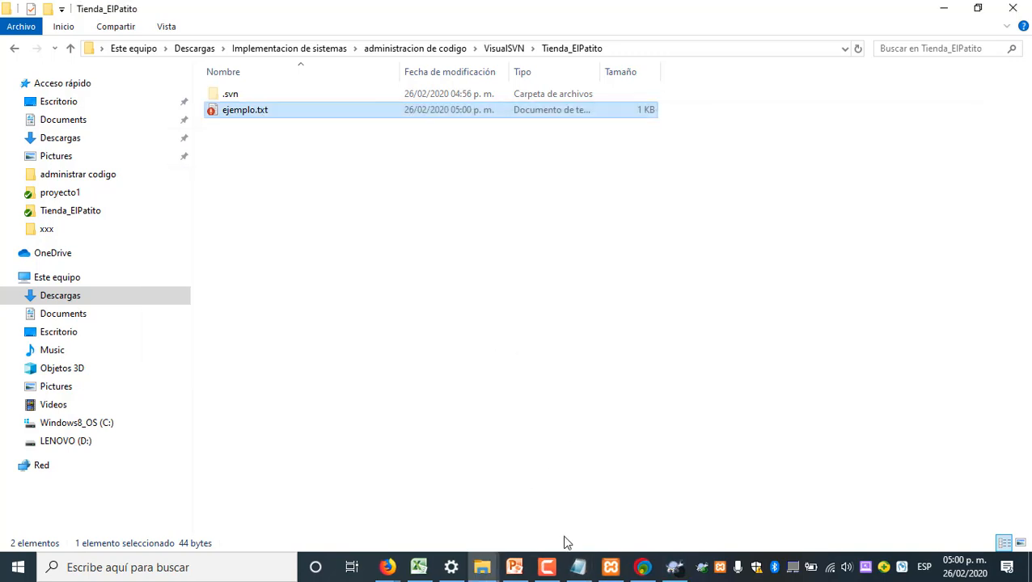
{"action": "left_click", "coordinate": [672, 566]}
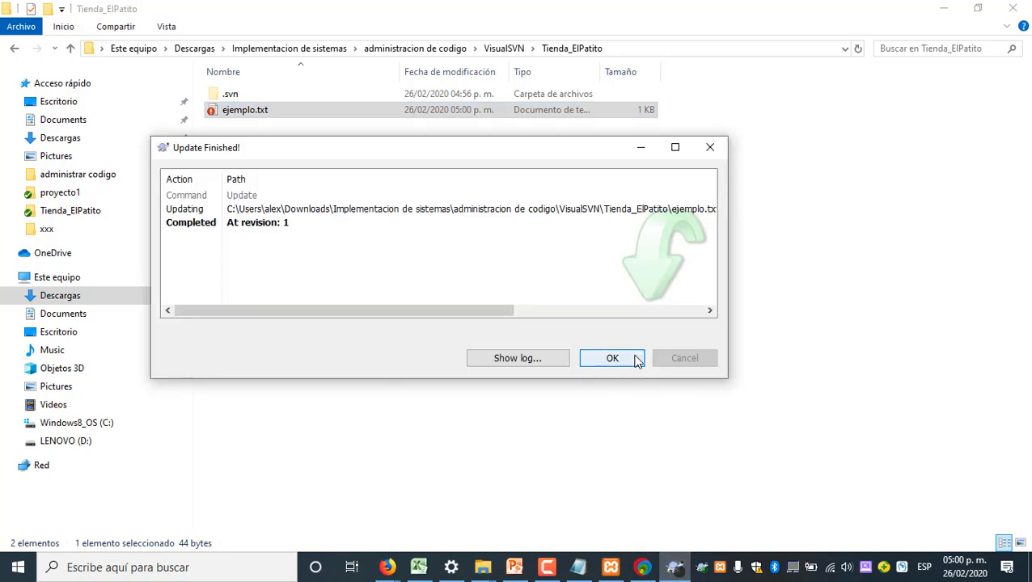
{"action": "left_click", "coordinate": [711, 147]}
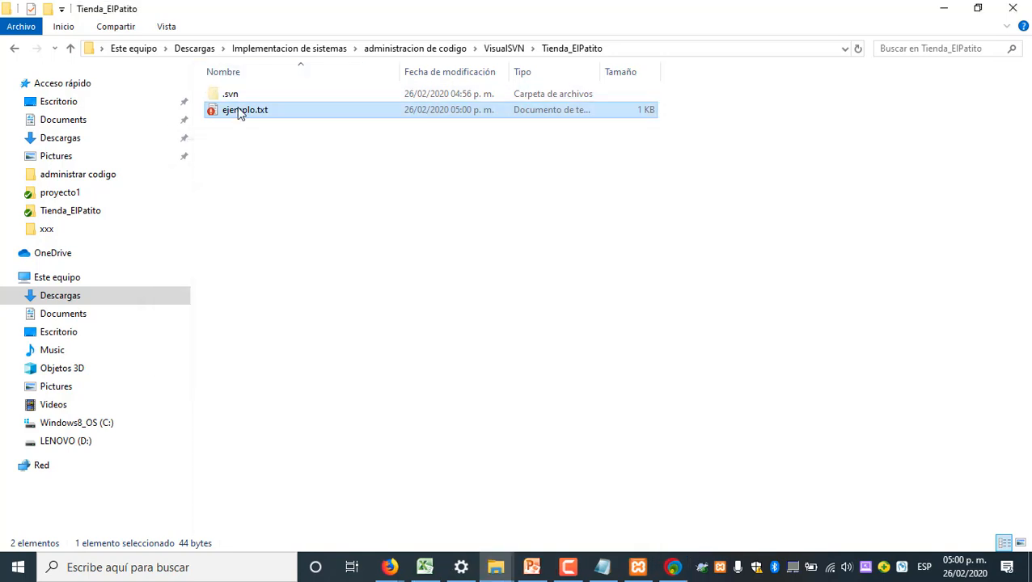
Check the text of ejemplo.txt, commit the modified file with SVN Commit, and close the commit report
{"action": "key", "text": "Return"}
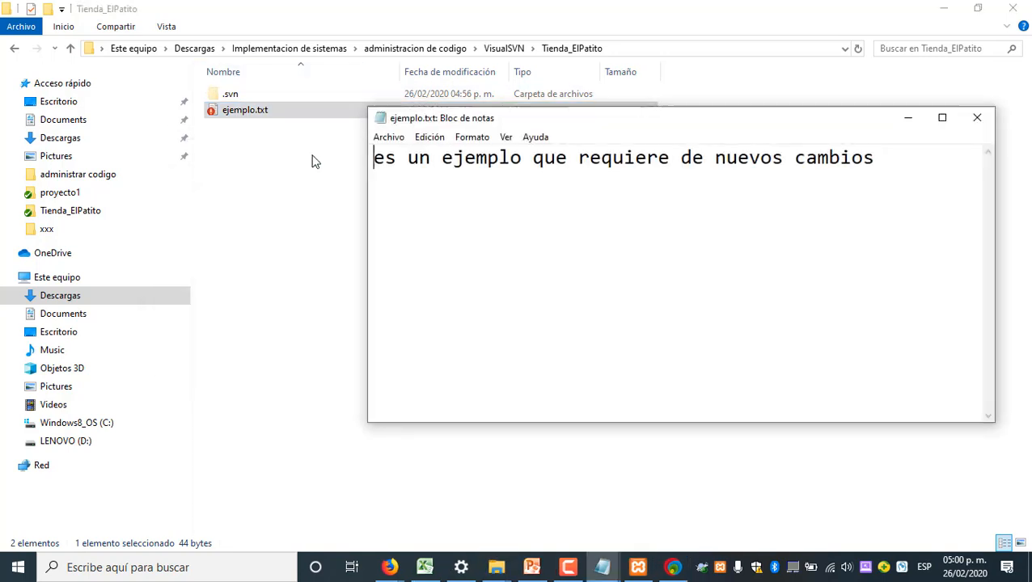
{"action": "left_click", "coordinate": [977, 118]}
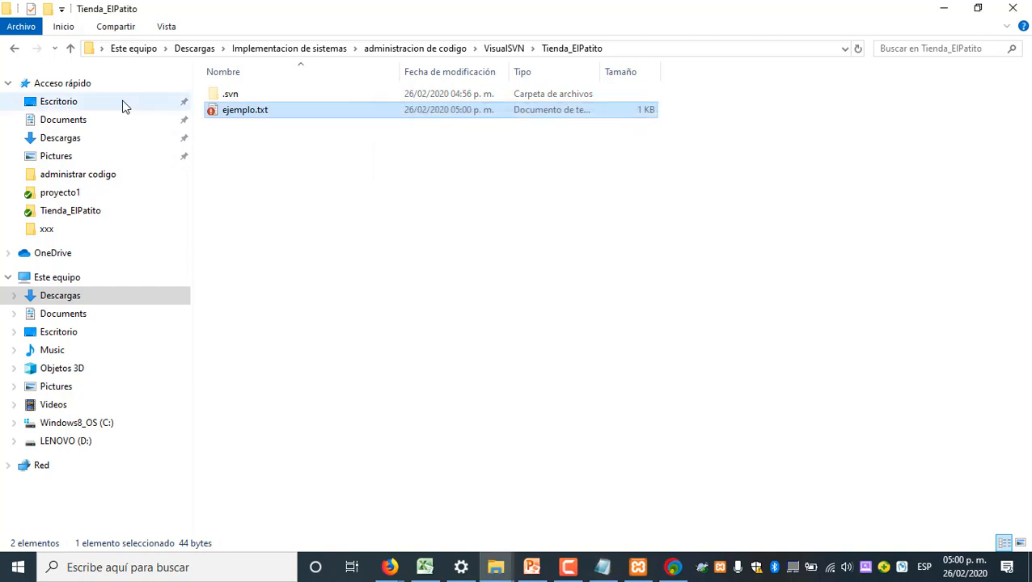
{"action": "right_click", "coordinate": [234, 115]}
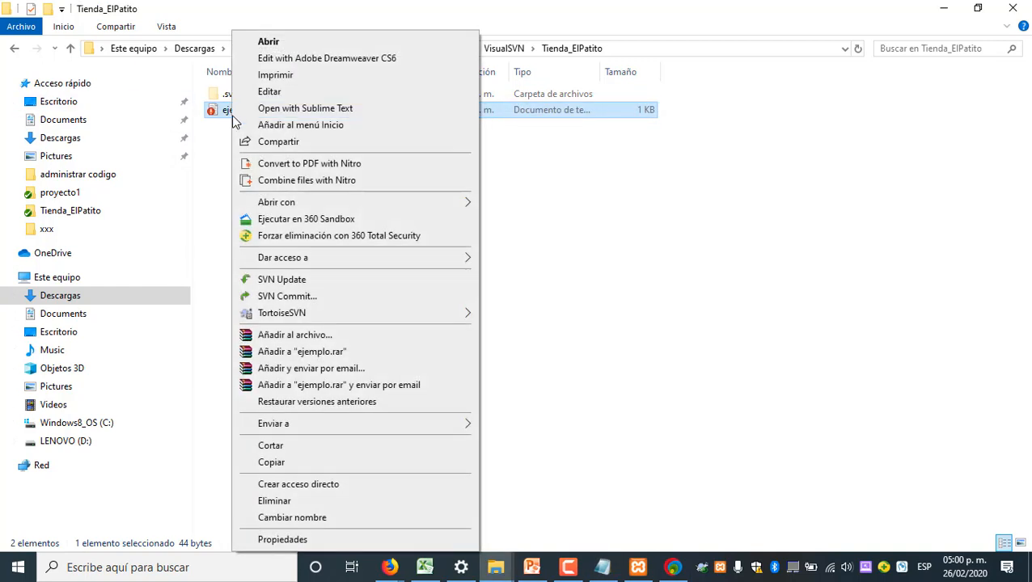
{"action": "left_click", "coordinate": [316, 297]}
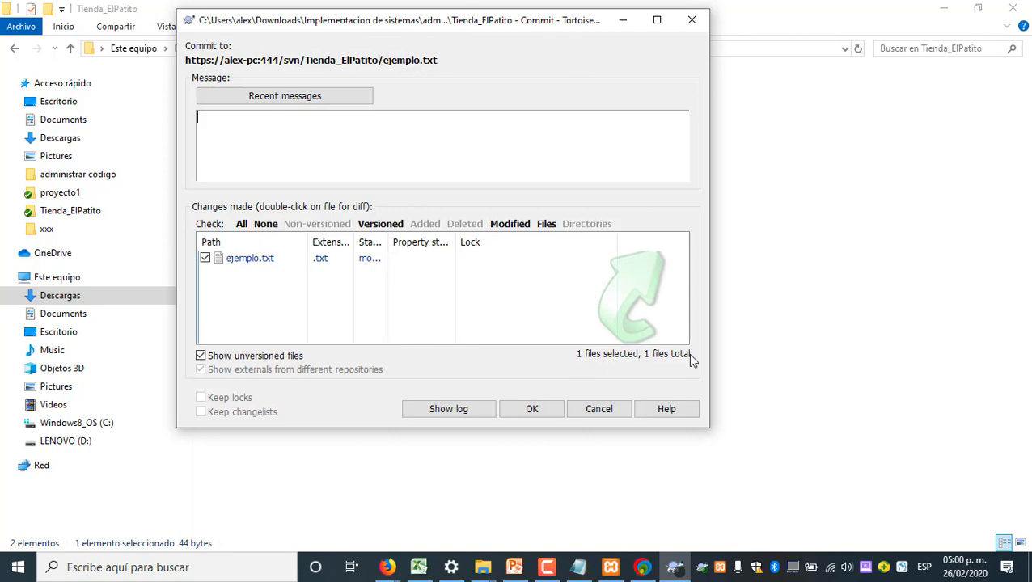
{"action": "left_click", "coordinate": [546, 408]}
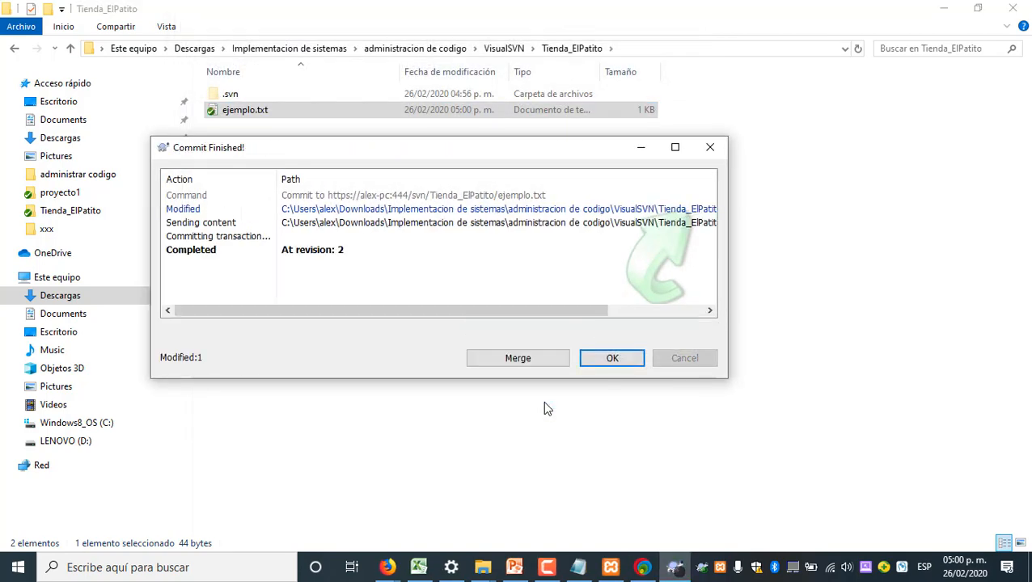
{"action": "left_click", "coordinate": [613, 358]}
{"action": "left_click", "coordinate": [454, 322]}
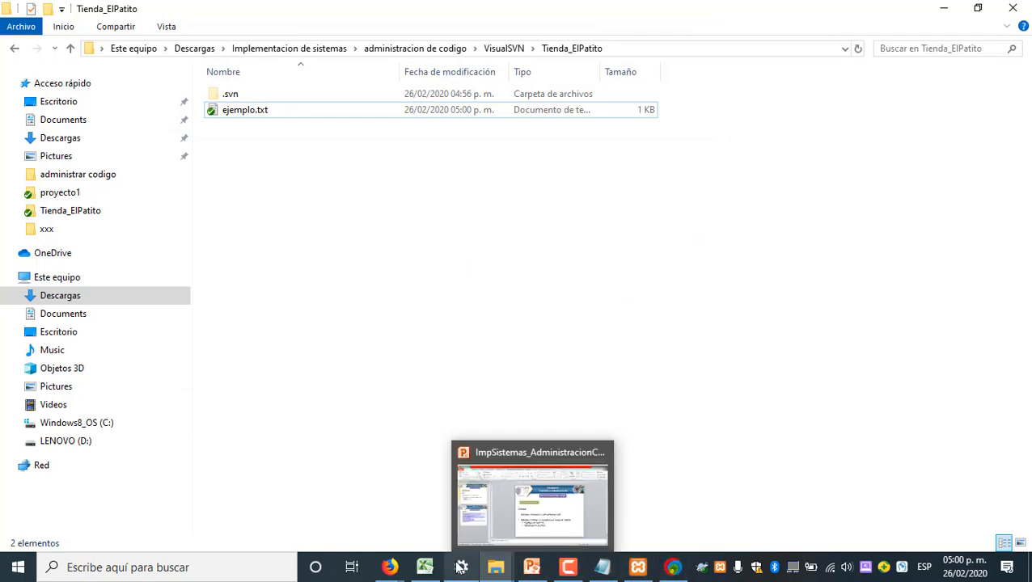
Switch to Firefox, inspect the committed content of ejemplo.txt in the Tienda_ElPatito repository, and return to the working copy folder
{"action": "mouse_move", "coordinate": [401, 564]}
{"action": "left_click", "coordinate": [555, 501]}
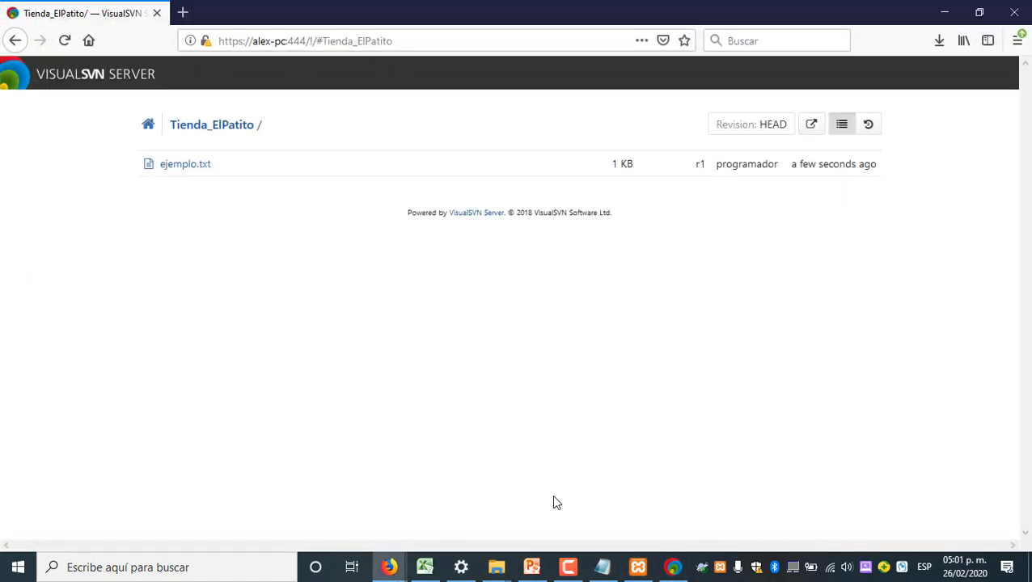
{"action": "left_click", "coordinate": [185, 164]}
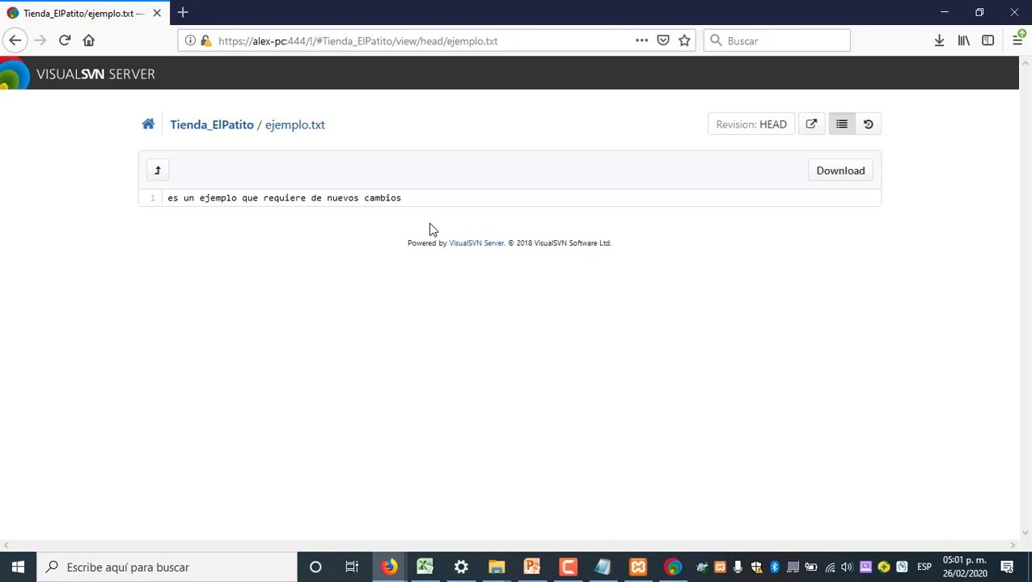
{"action": "mouse_move", "coordinate": [496, 568]}
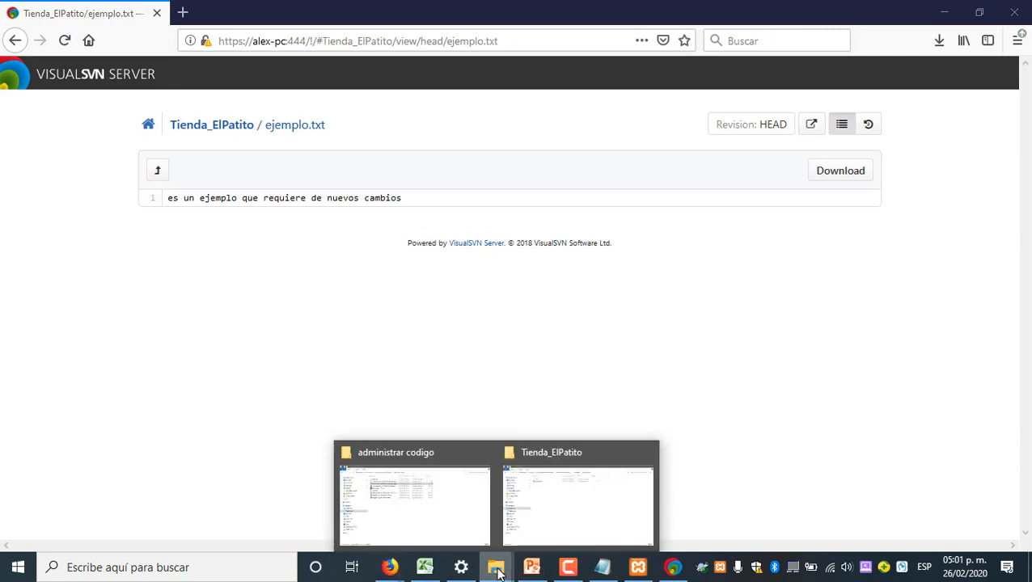
{"action": "left_click", "coordinate": [563, 514]}
Show the TortoiseSVN log of ejemplo.txt, review its revisions, and select revision 1
{"action": "left_click", "coordinate": [261, 115]}
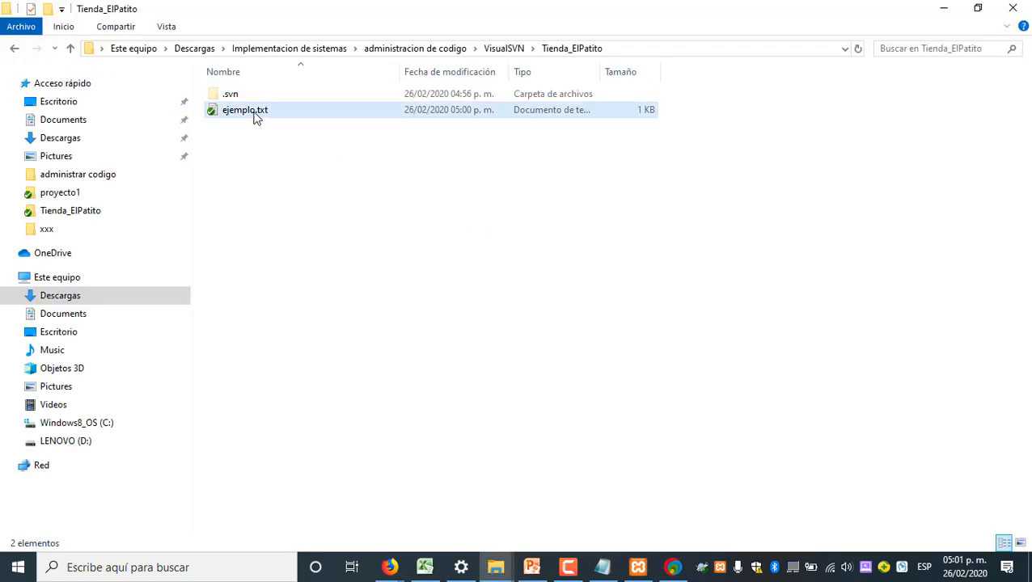
{"action": "right_click", "coordinate": [253, 116]}
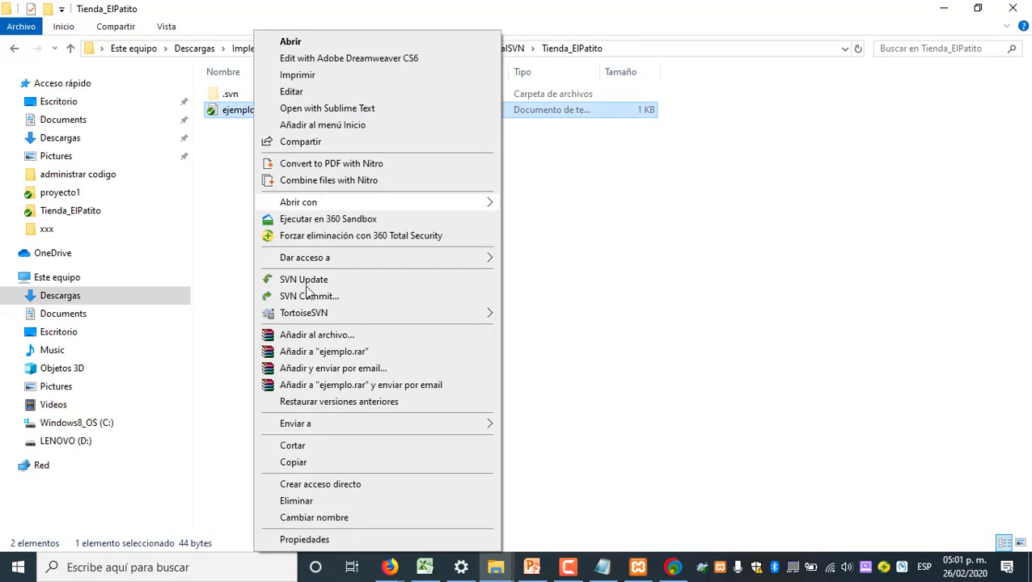
{"action": "mouse_move", "coordinate": [317, 316]}
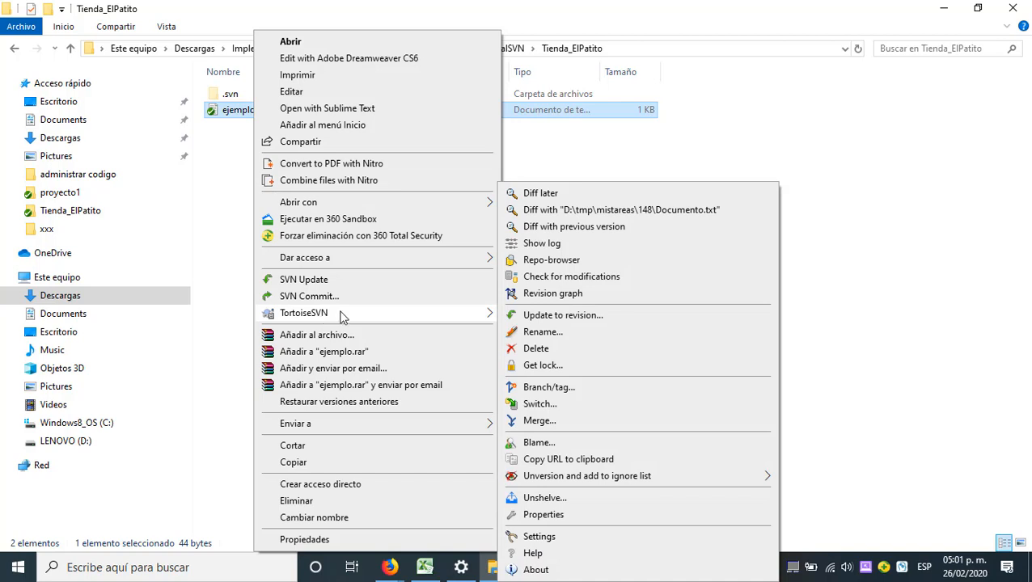
{"action": "left_click", "coordinate": [562, 244]}
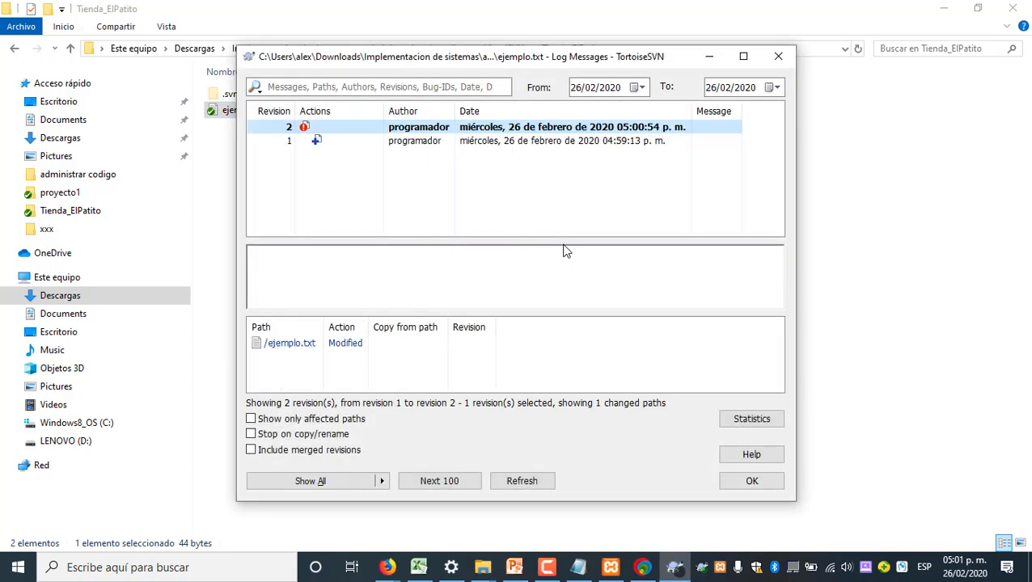
{"action": "left_click", "coordinate": [447, 142]}
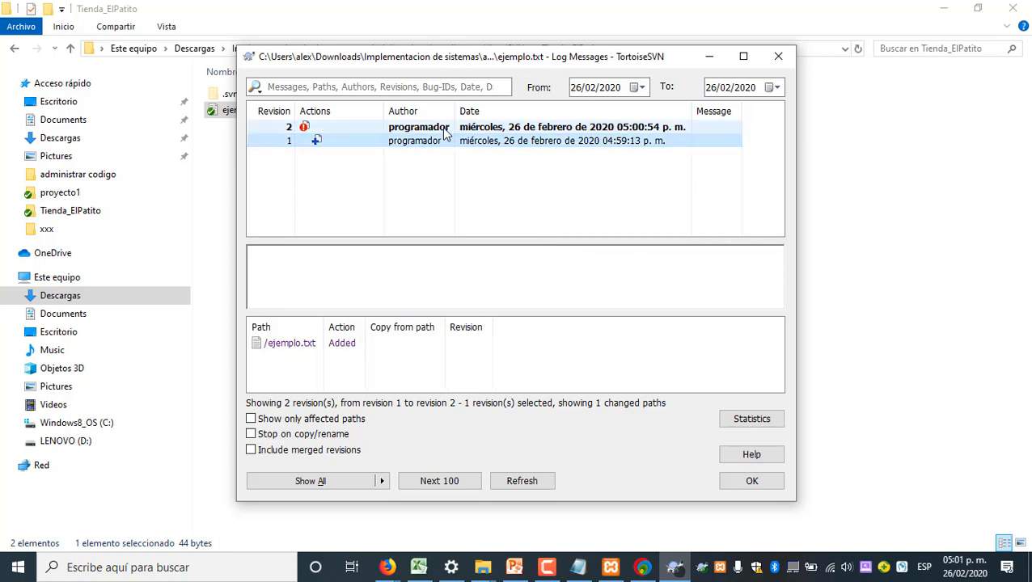
{"action": "left_click", "coordinate": [443, 120]}
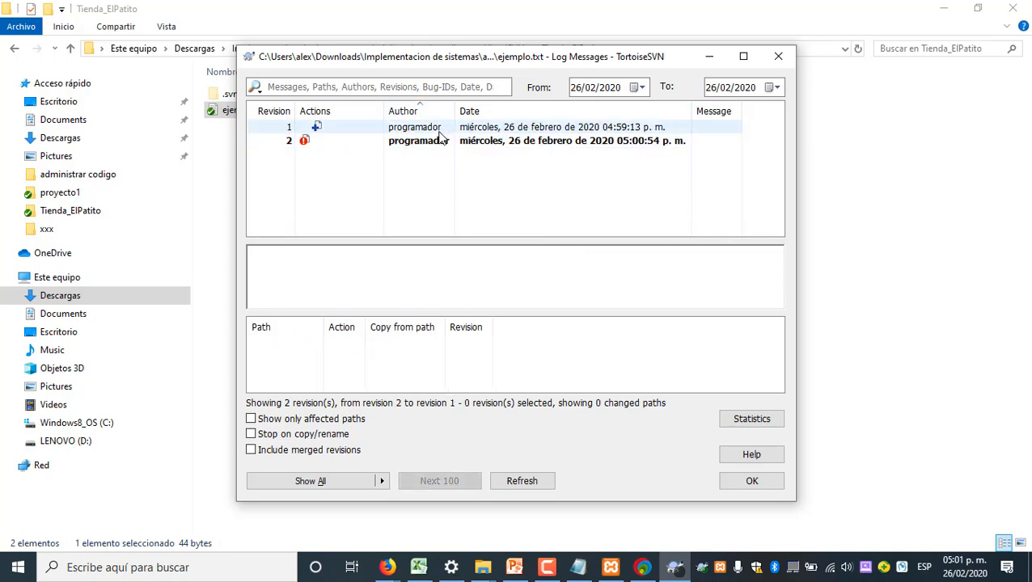
{"action": "left_click", "coordinate": [439, 128]}
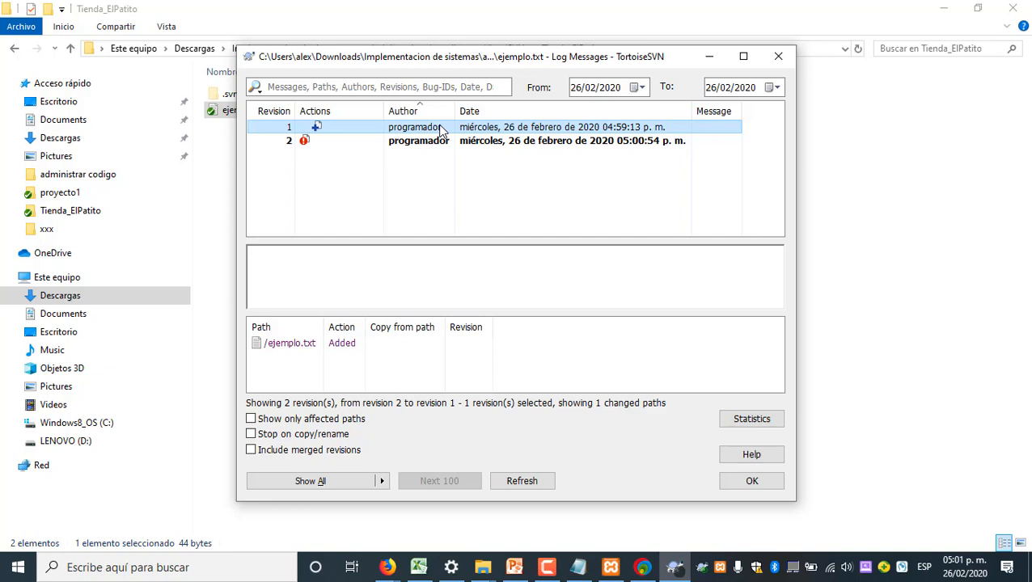
Save revision 1 as ejemplo-1.txt in the Tienda_ElPatito folder and close the log
{"action": "right_click", "coordinate": [400, 128]}
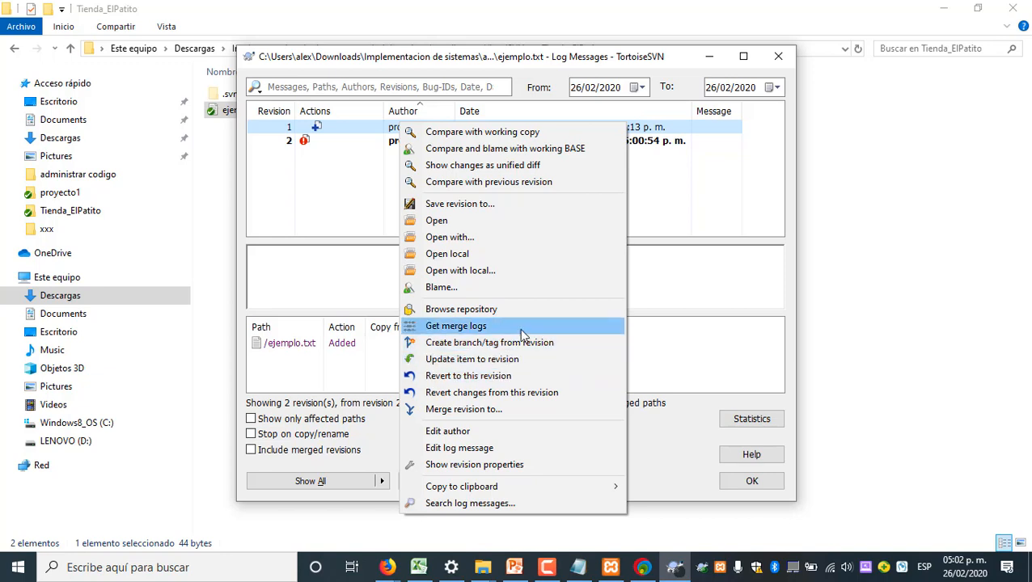
{"action": "left_click", "coordinate": [463, 205]}
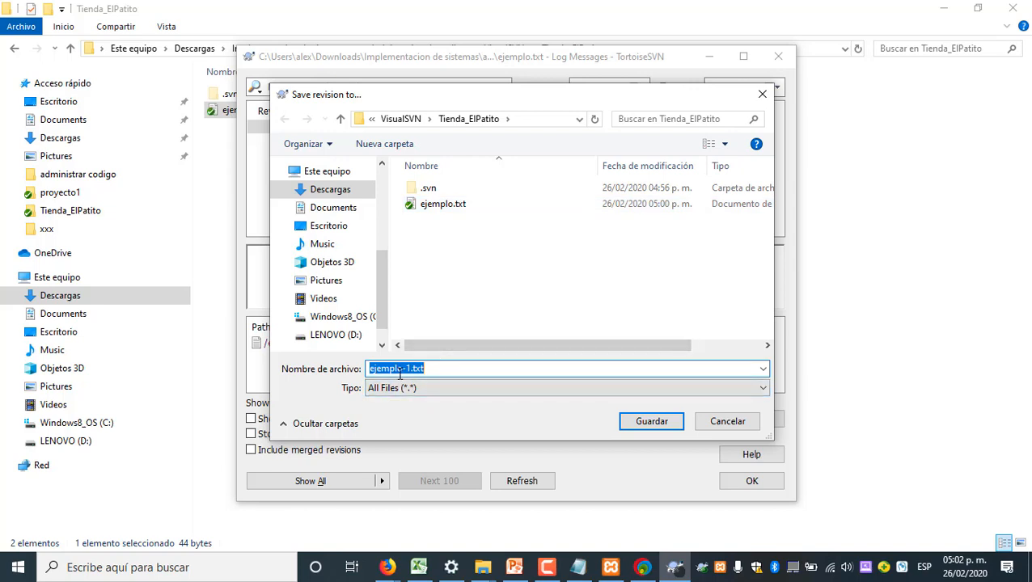
{"action": "left_click", "coordinate": [644, 422]}
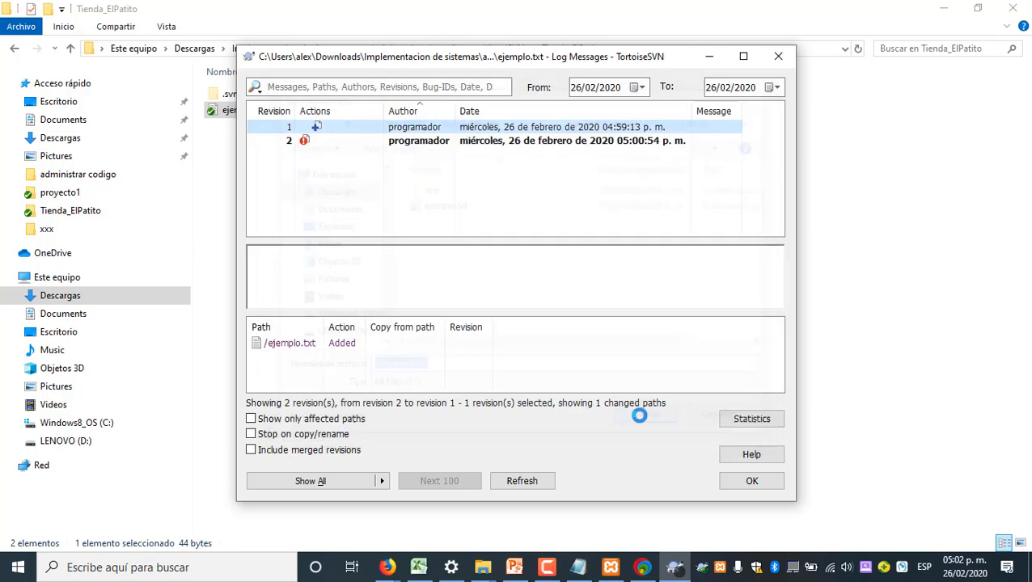
{"action": "left_click", "coordinate": [749, 481]}
{"action": "left_click", "coordinate": [465, 289]}
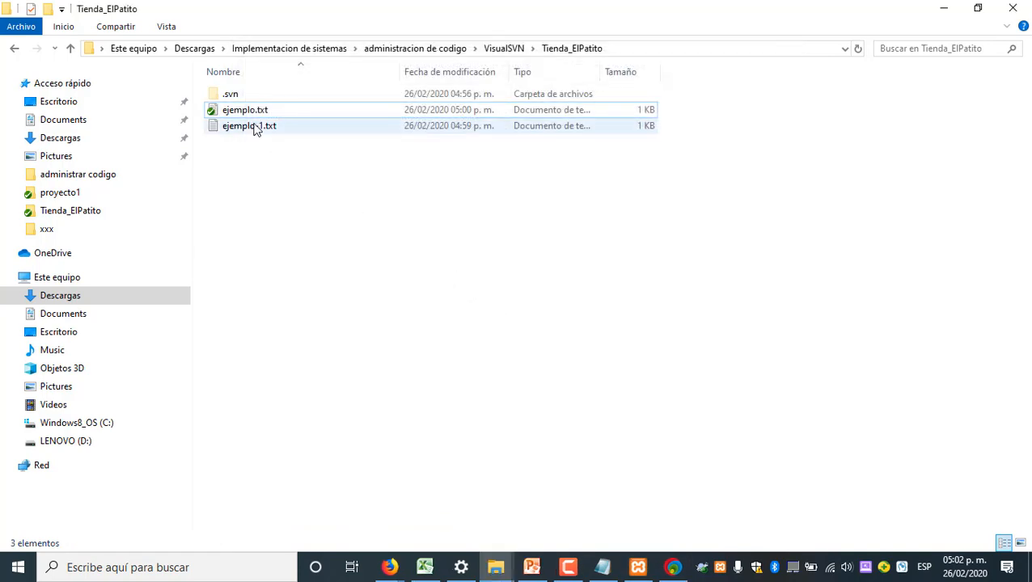
Open ejemplo-1.txt to check the text of the recovered revision, and close it again
{"action": "double_click", "coordinate": [253, 128]}
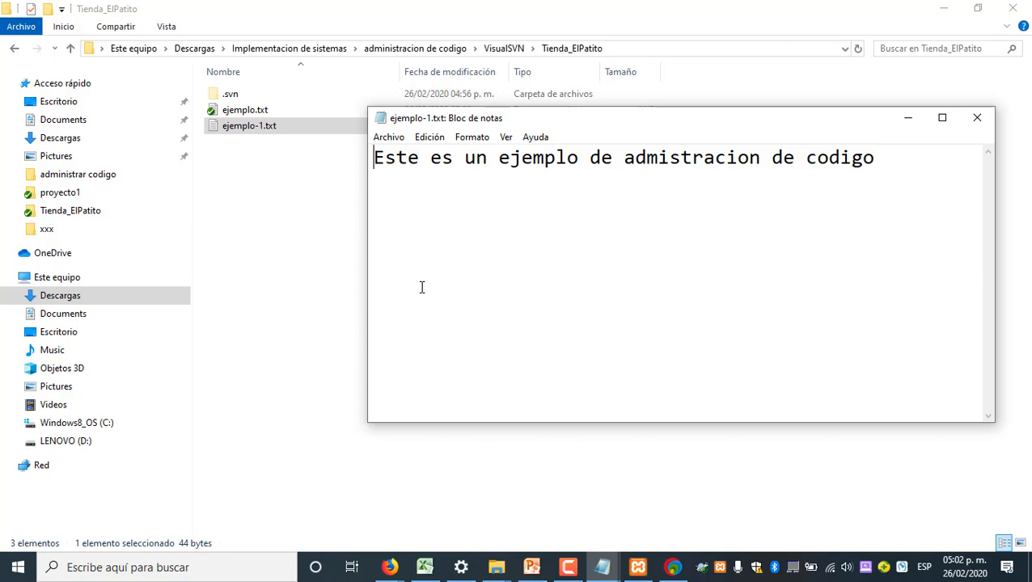
{"action": "left_click", "coordinate": [978, 119]}
{"action": "left_click", "coordinate": [585, 258]}
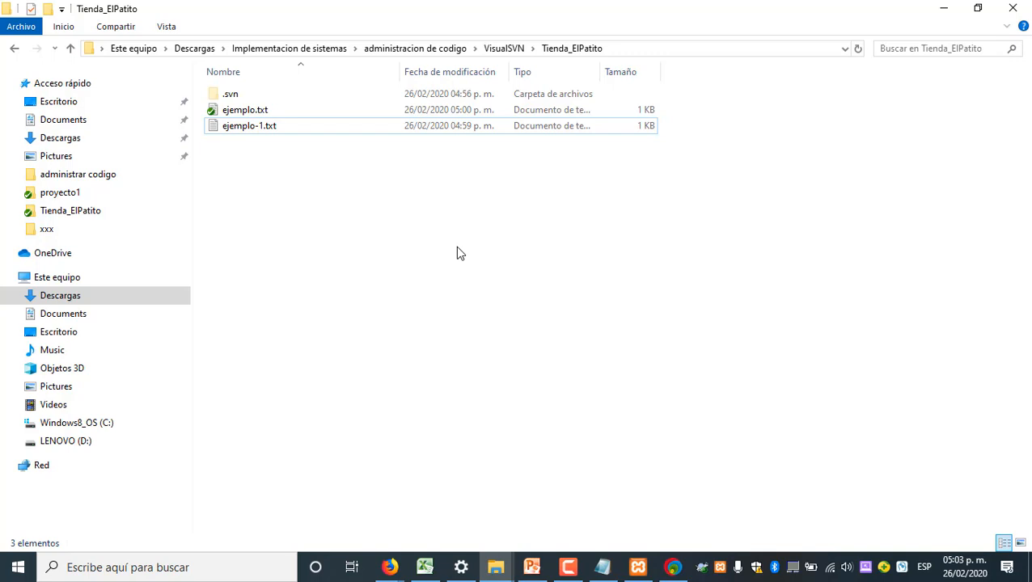
{"action": "right_click", "coordinate": [247, 112]}
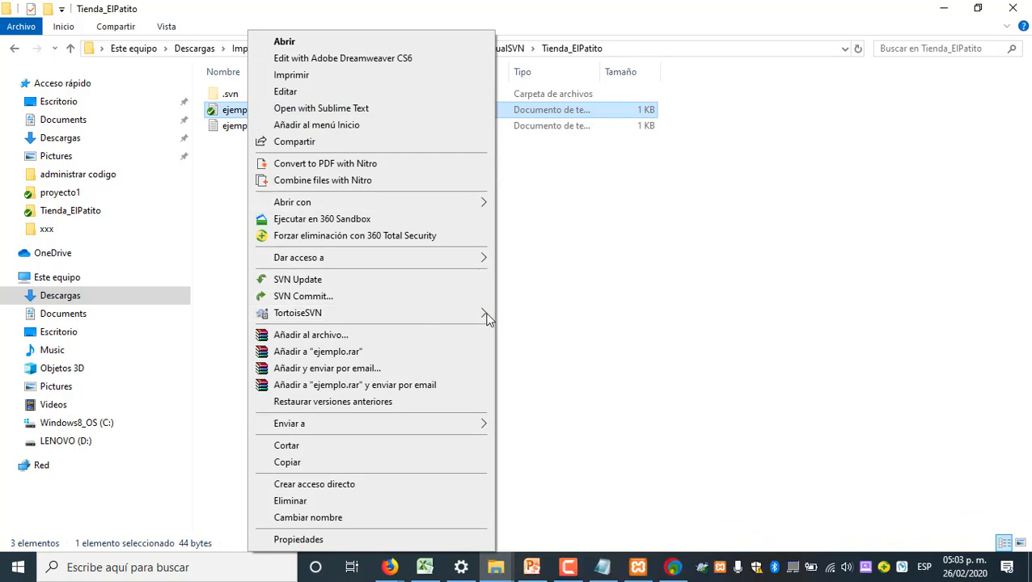
{"action": "mouse_move", "coordinate": [488, 317]}
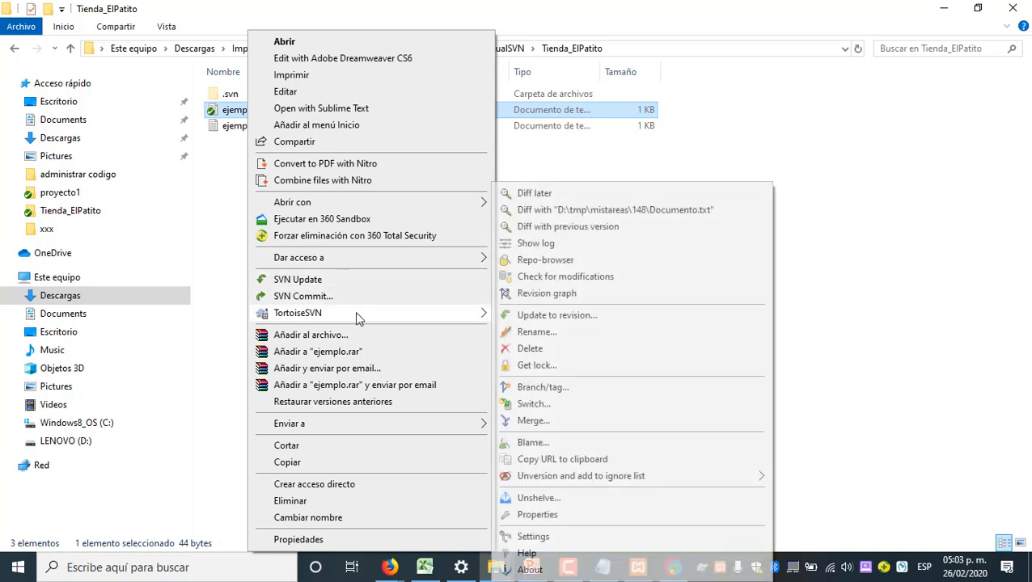
{"action": "mouse_move", "coordinate": [420, 320]}
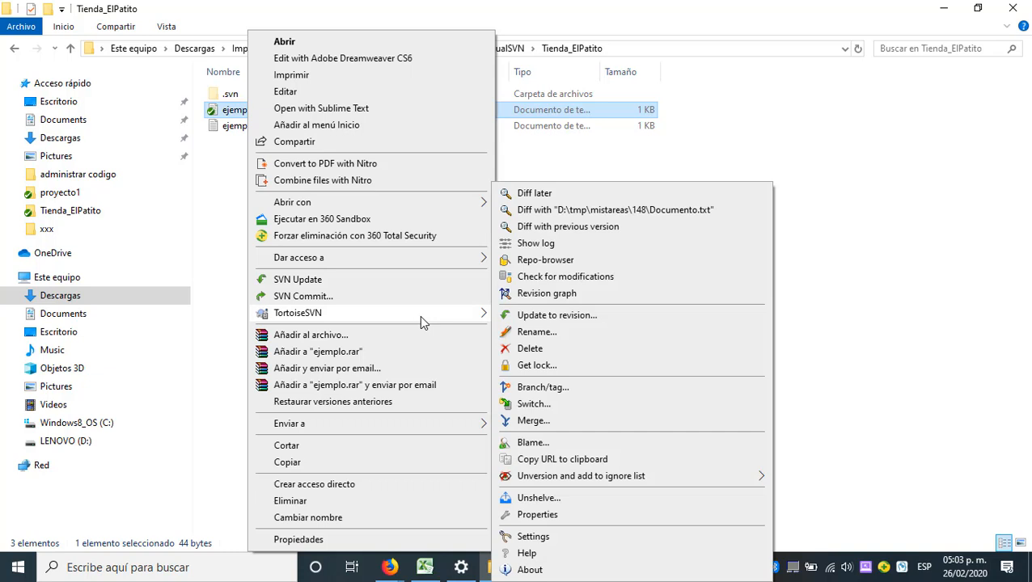
{"action": "left_click", "coordinate": [657, 202]}
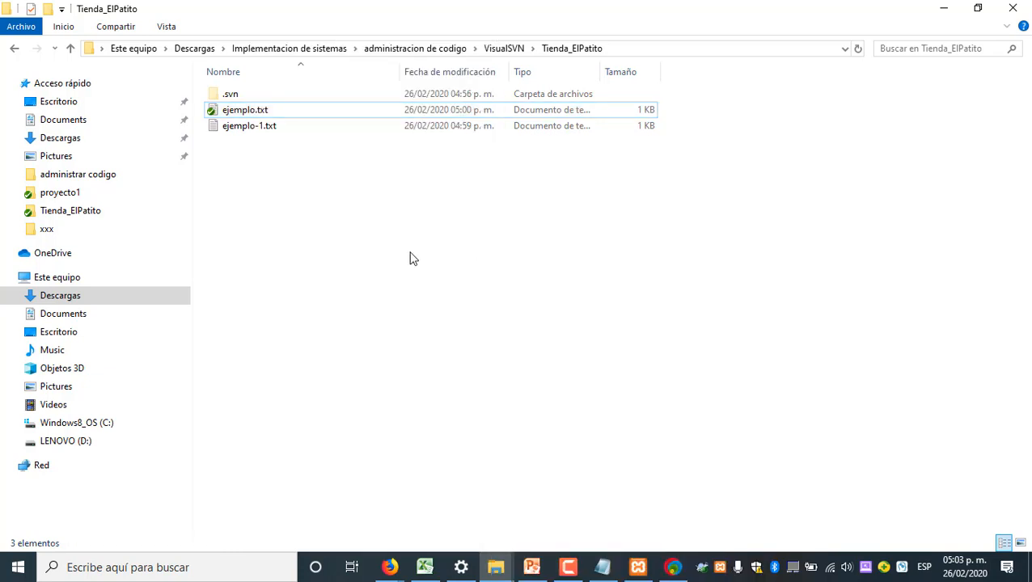
{"action": "left_click", "coordinate": [227, 109]}
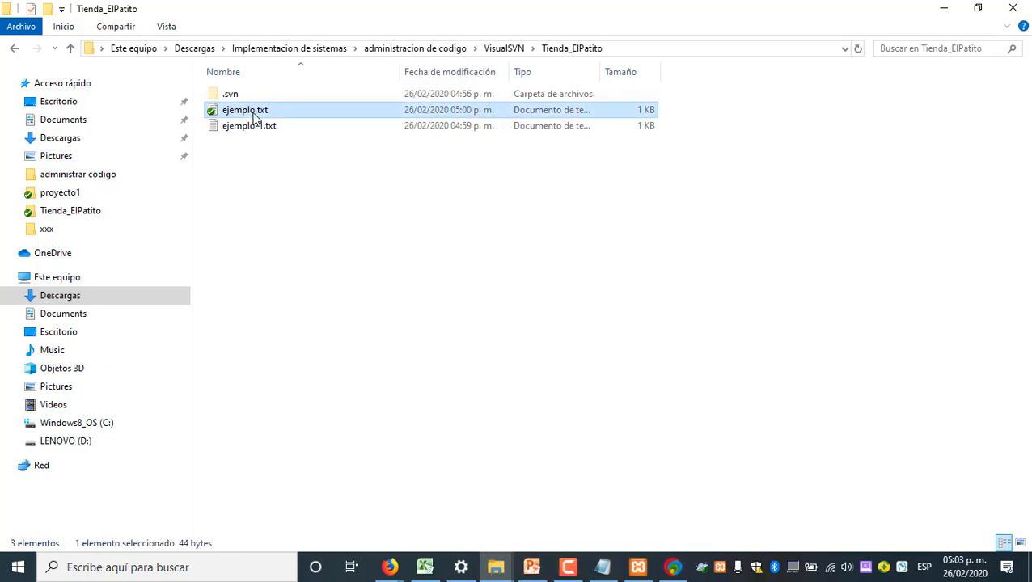
{"action": "right_click", "coordinate": [253, 110]}
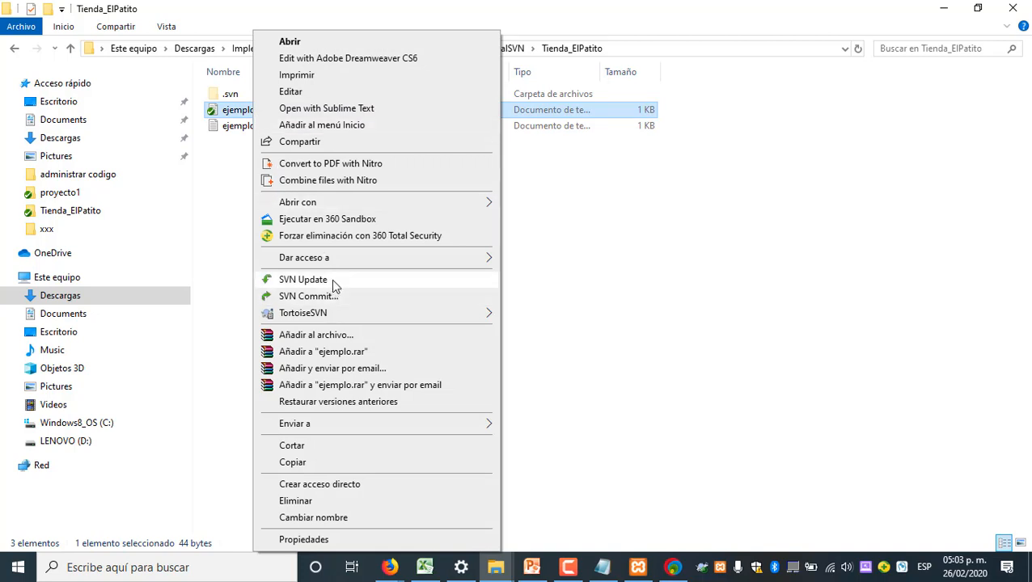
{"action": "left_click", "coordinate": [550, 302]}
{"action": "left_click", "coordinate": [555, 303]}
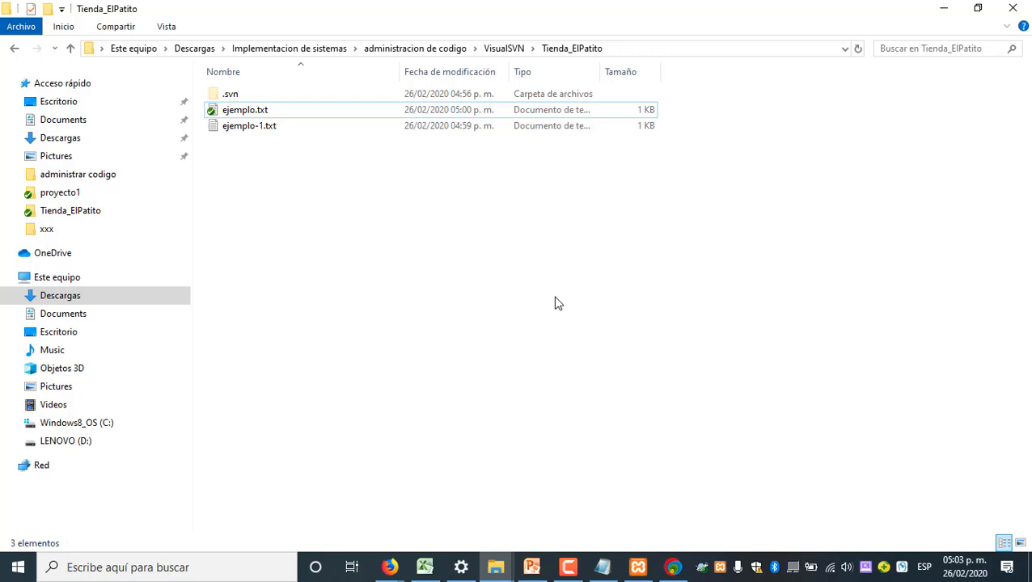
{"action": "left_click", "coordinate": [567, 569]}
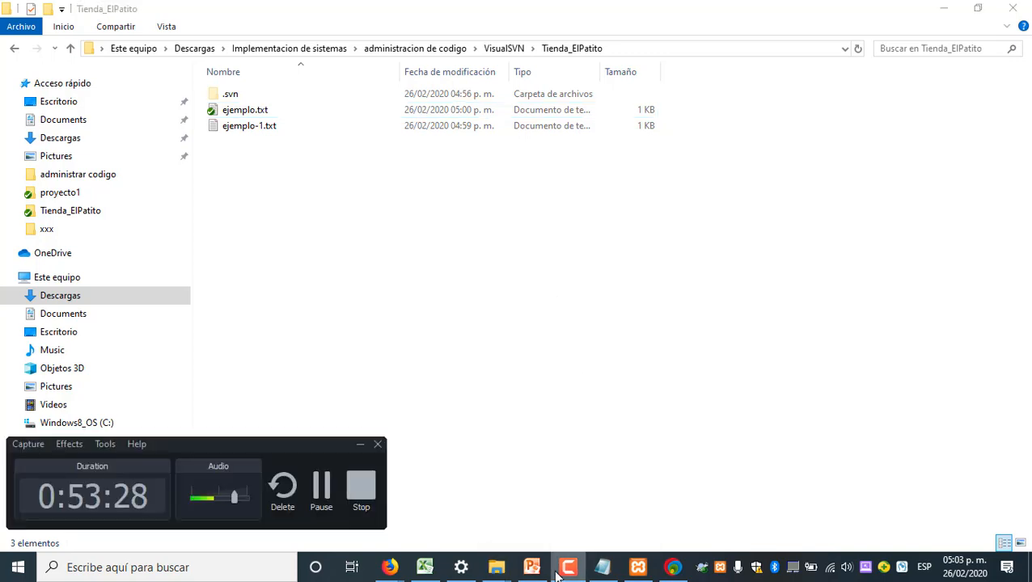